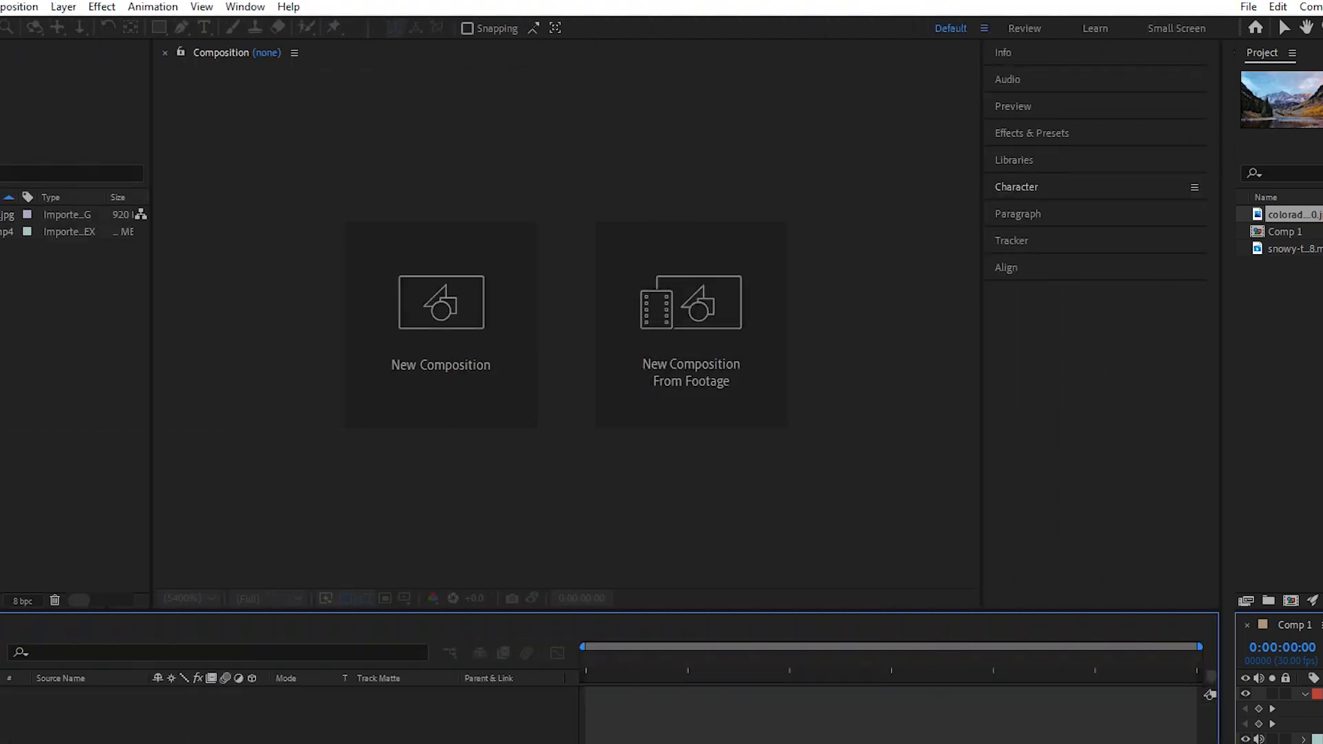
# Step: Create a 1920x1080, 30 fps, 10-second composition named Comp 1 and add the snowy trees video to it
pyautogui.click(439, 305)
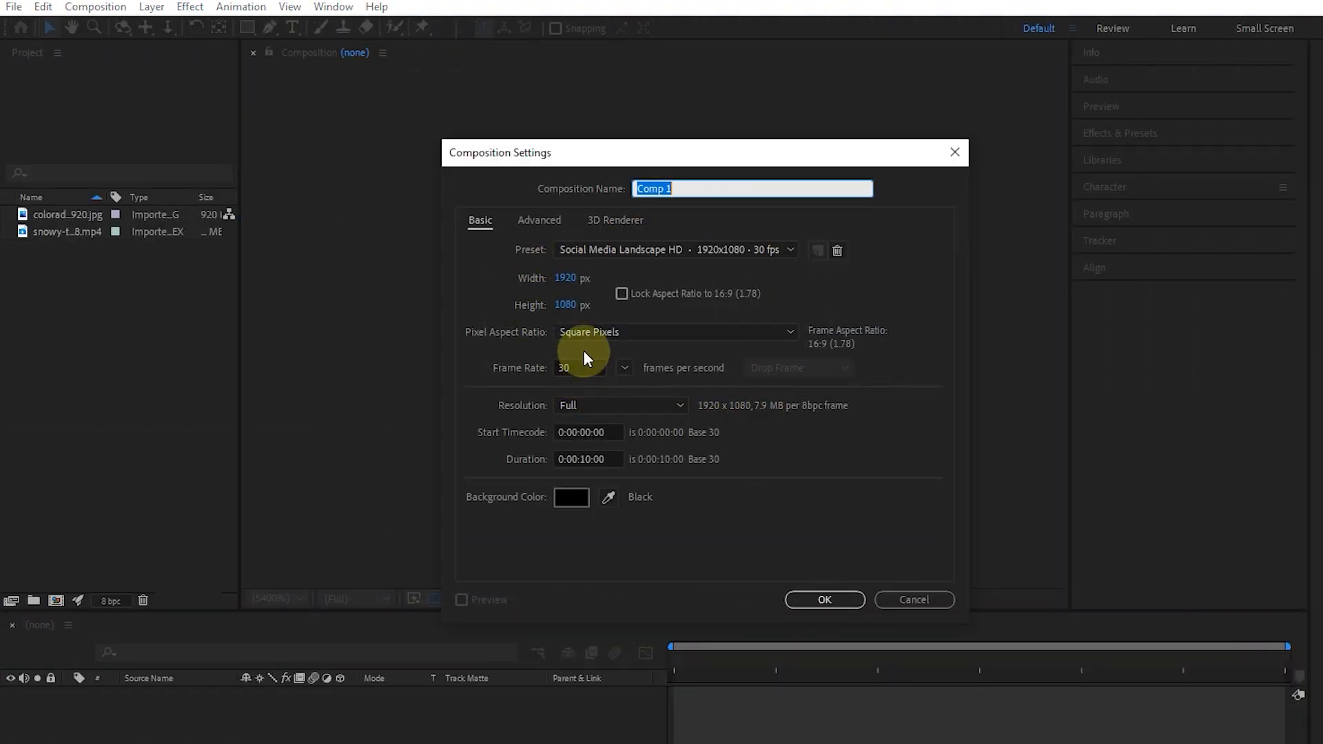
pyautogui.click(820, 600)
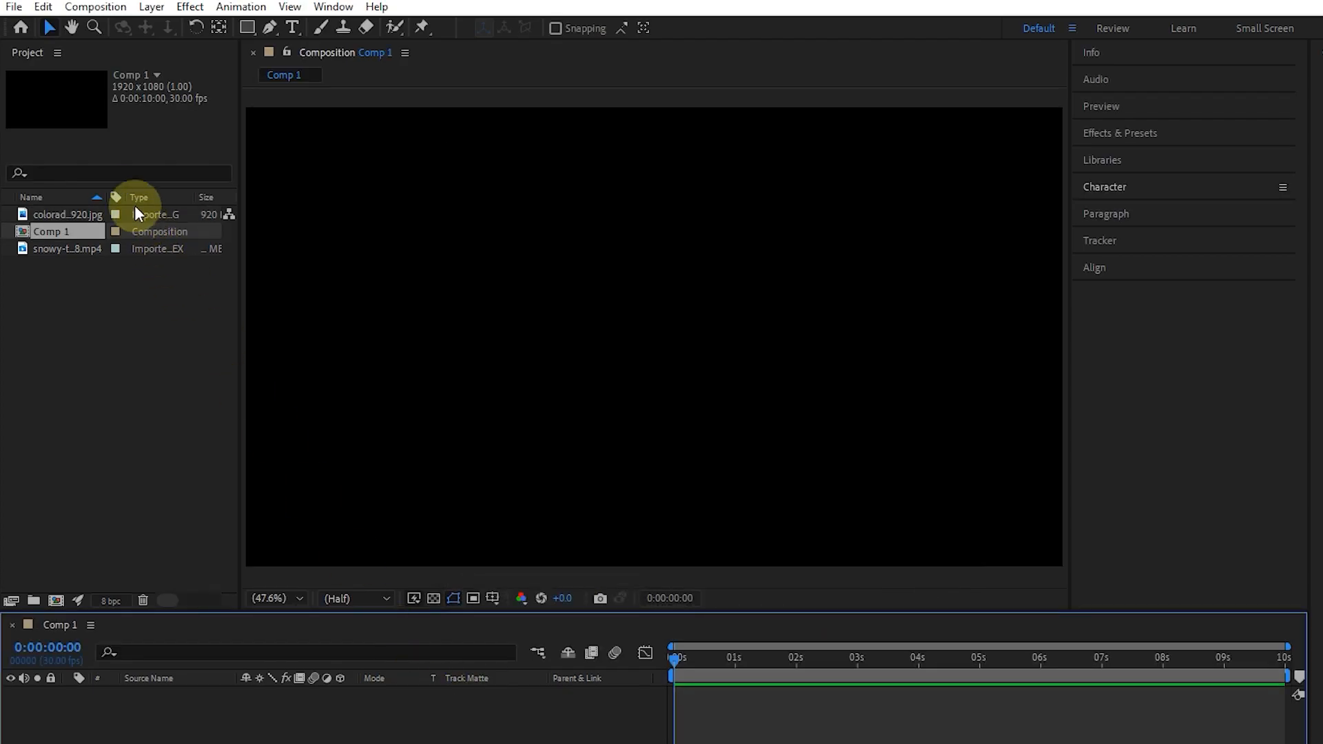
pyautogui.moveTo(63, 250); pyautogui.dragTo(138, 716)
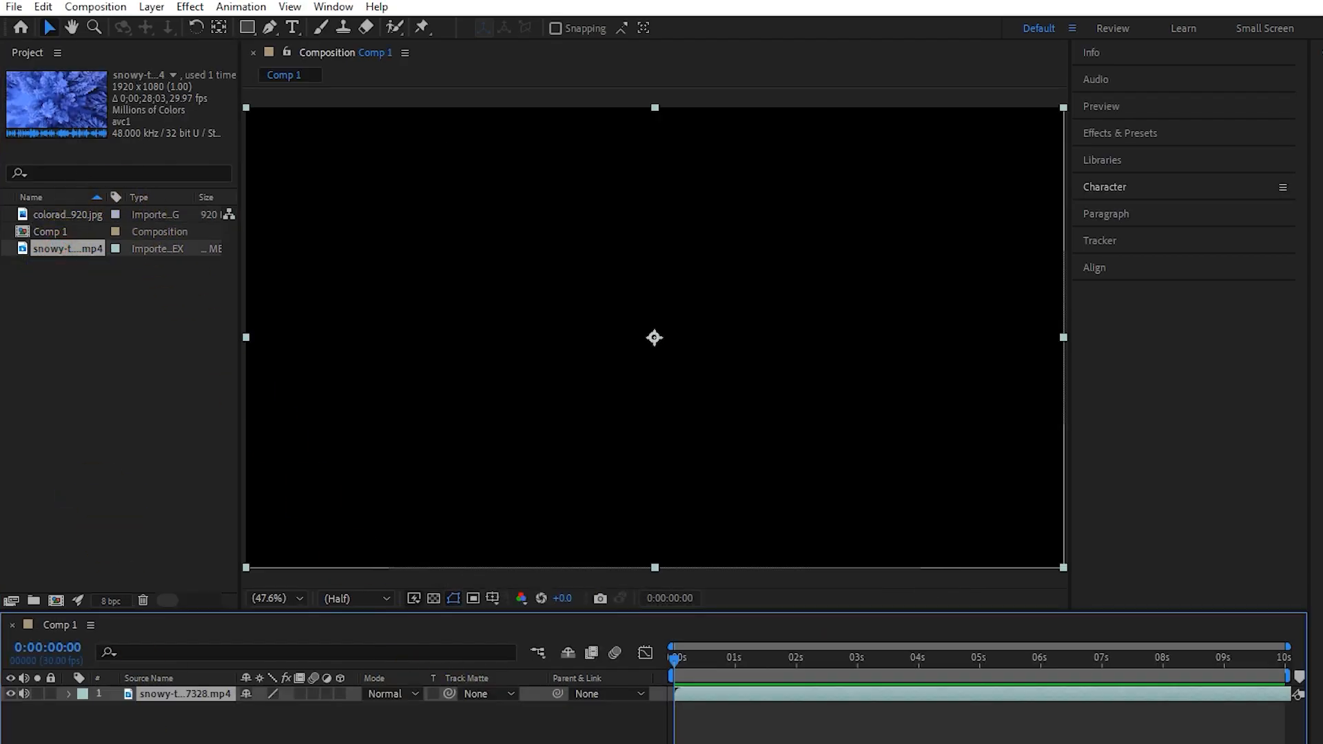
# Step: Add a text layer reading "blue cube" over the snowy trees footage
pyautogui.click(295, 28)
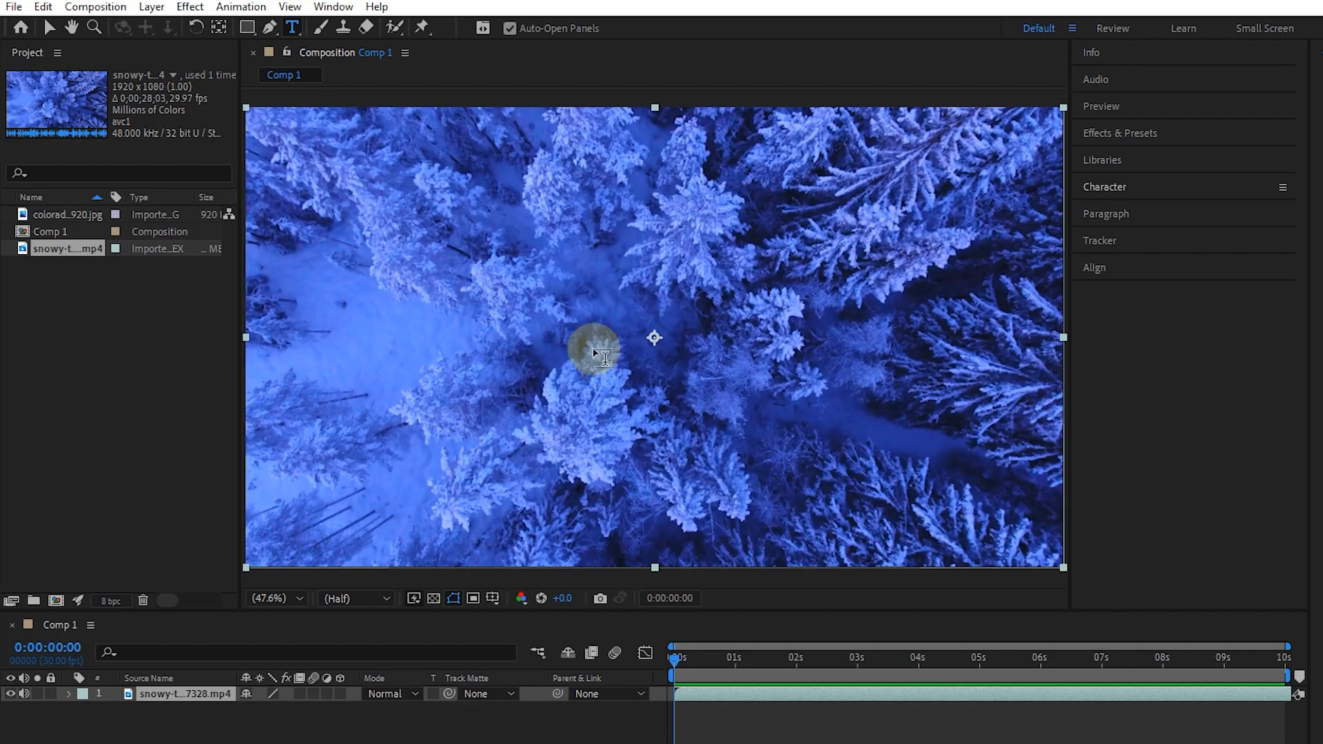
pyautogui.click(609, 336)
pyautogui.write('blue')
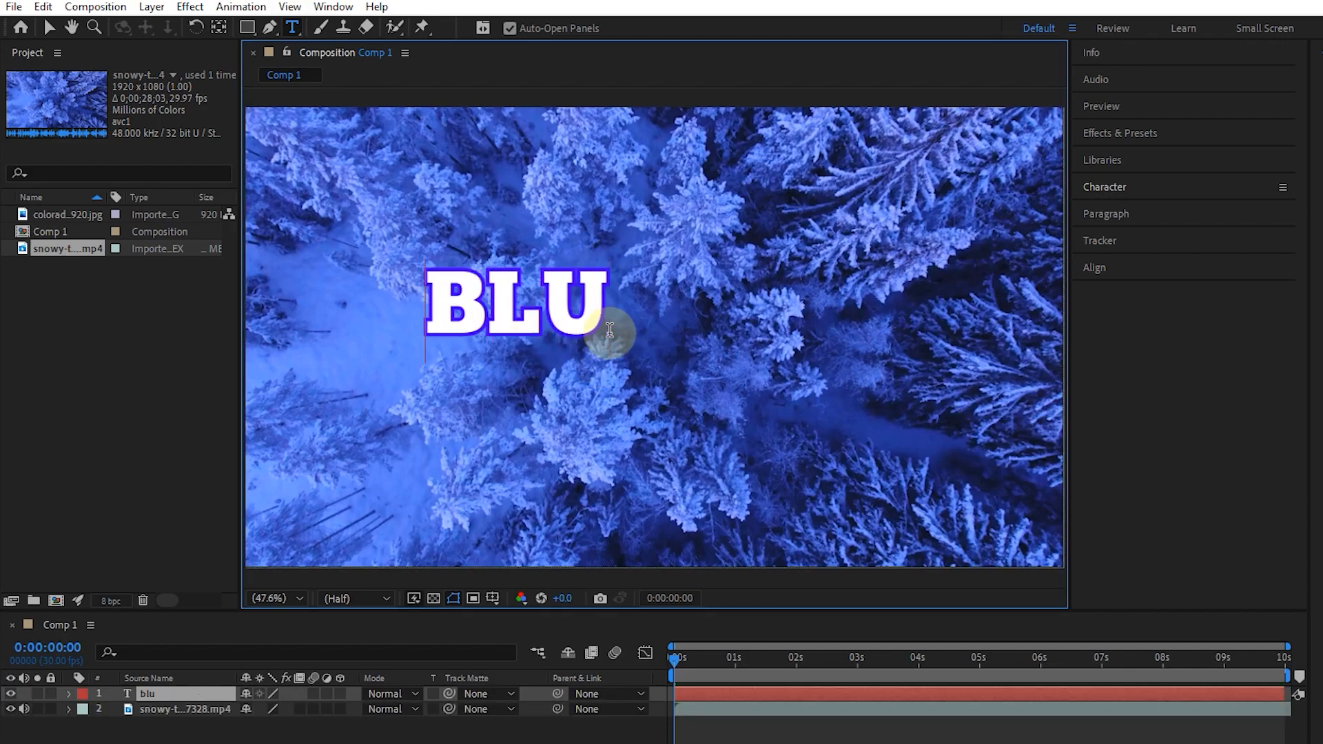
pyautogui.write(' c')
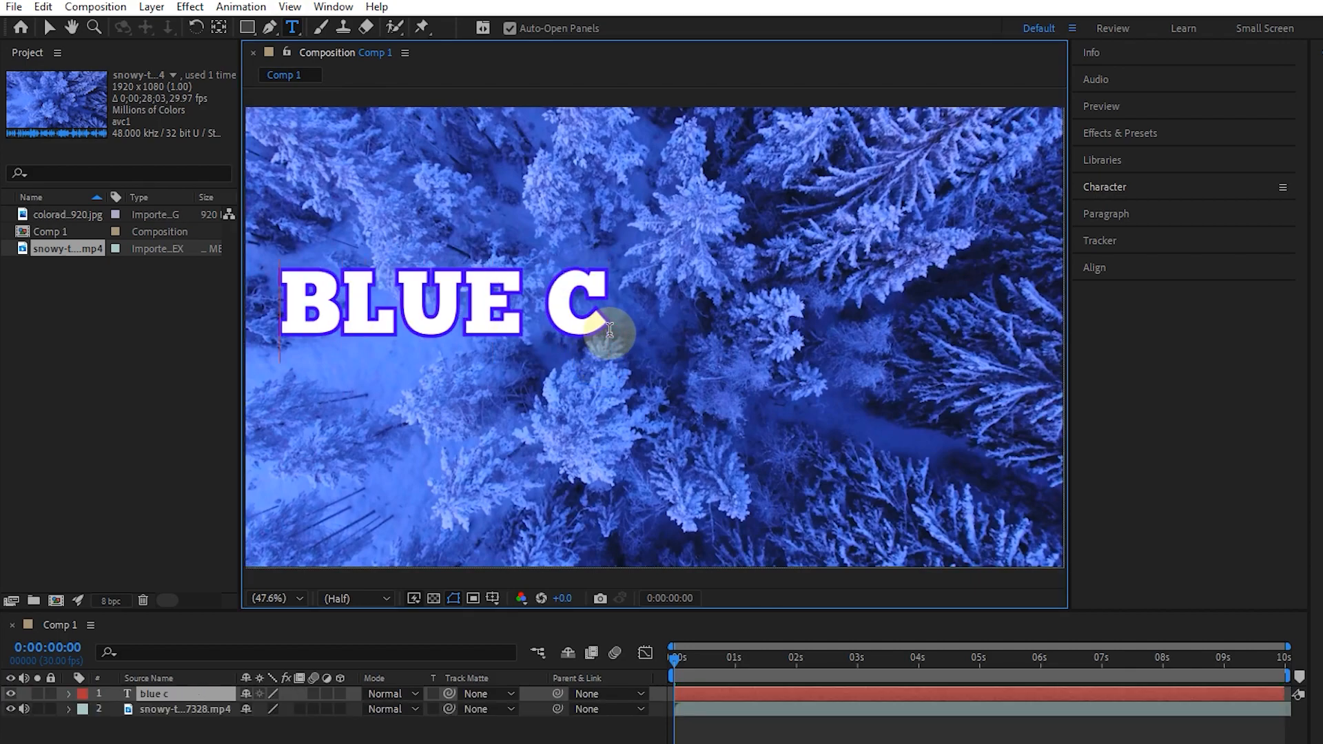
pyautogui.write('ube')
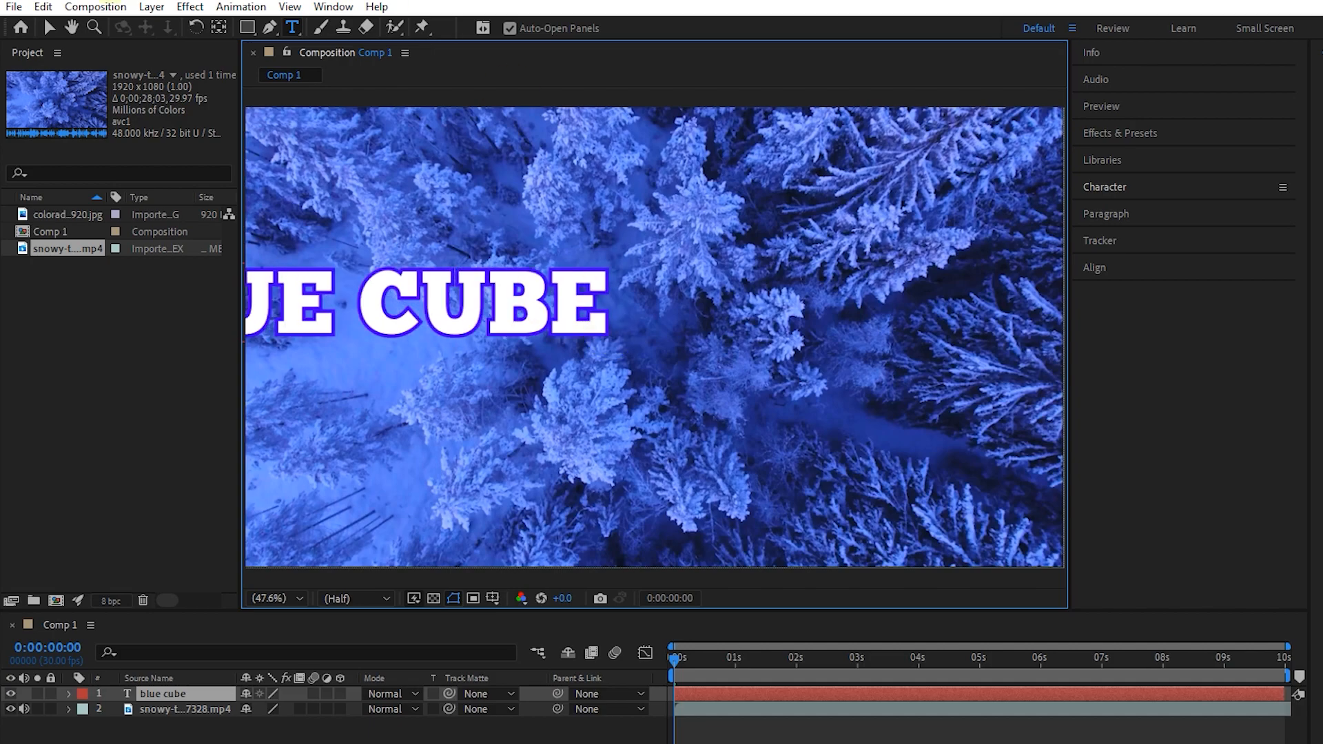
# Step: Move the blue cube title fully into the frame and centre it horizontally and vertically in the composition
pyautogui.click(48, 27)
pyautogui.moveTo(390, 303); pyautogui.dragTo(684, 316)
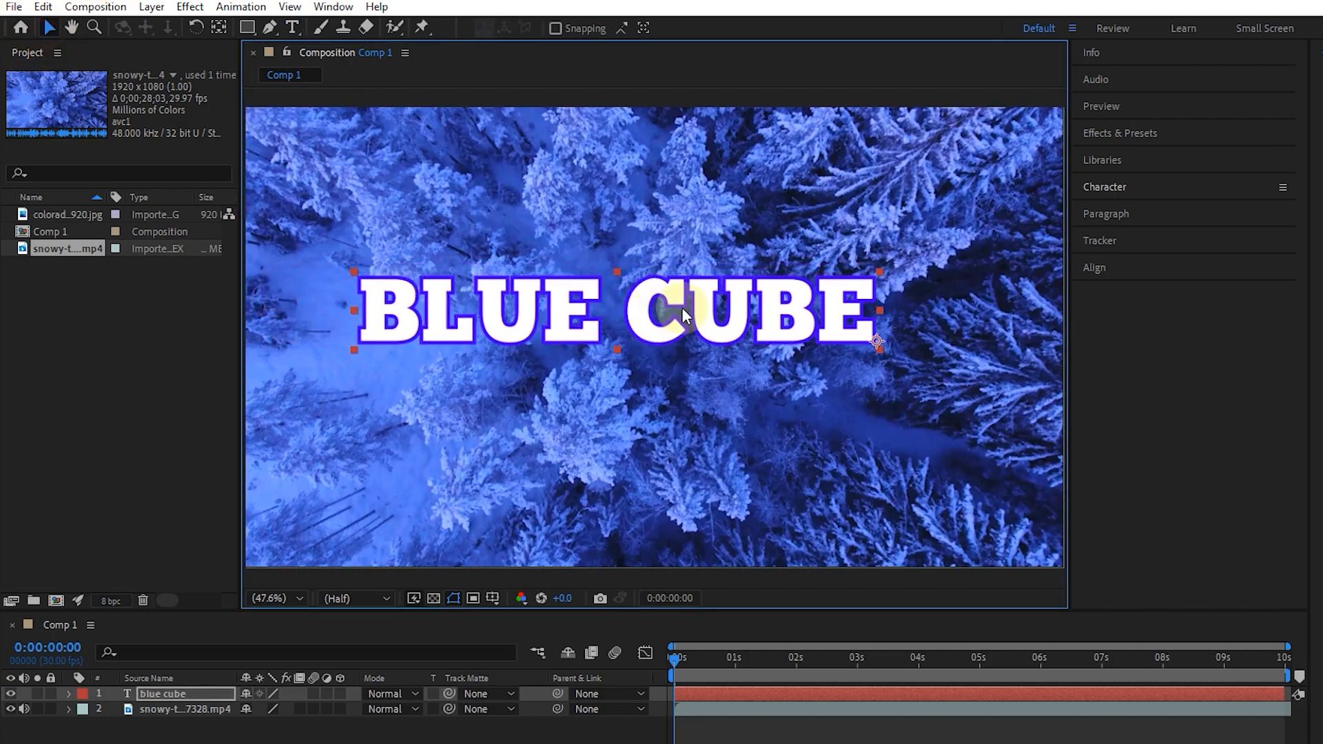
pyautogui.click(1119, 268)
pyautogui.click(1118, 313)
pyautogui.click(1210, 312)
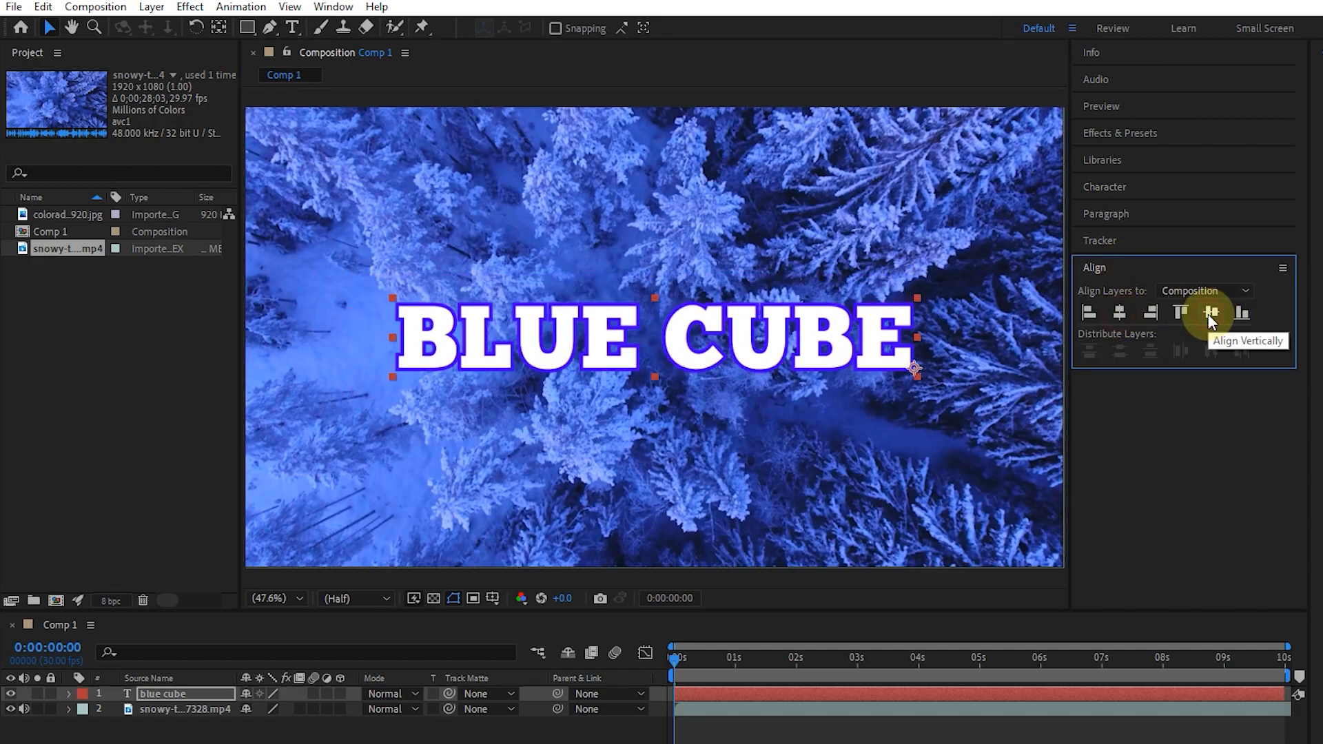
pyautogui.click(1122, 184)
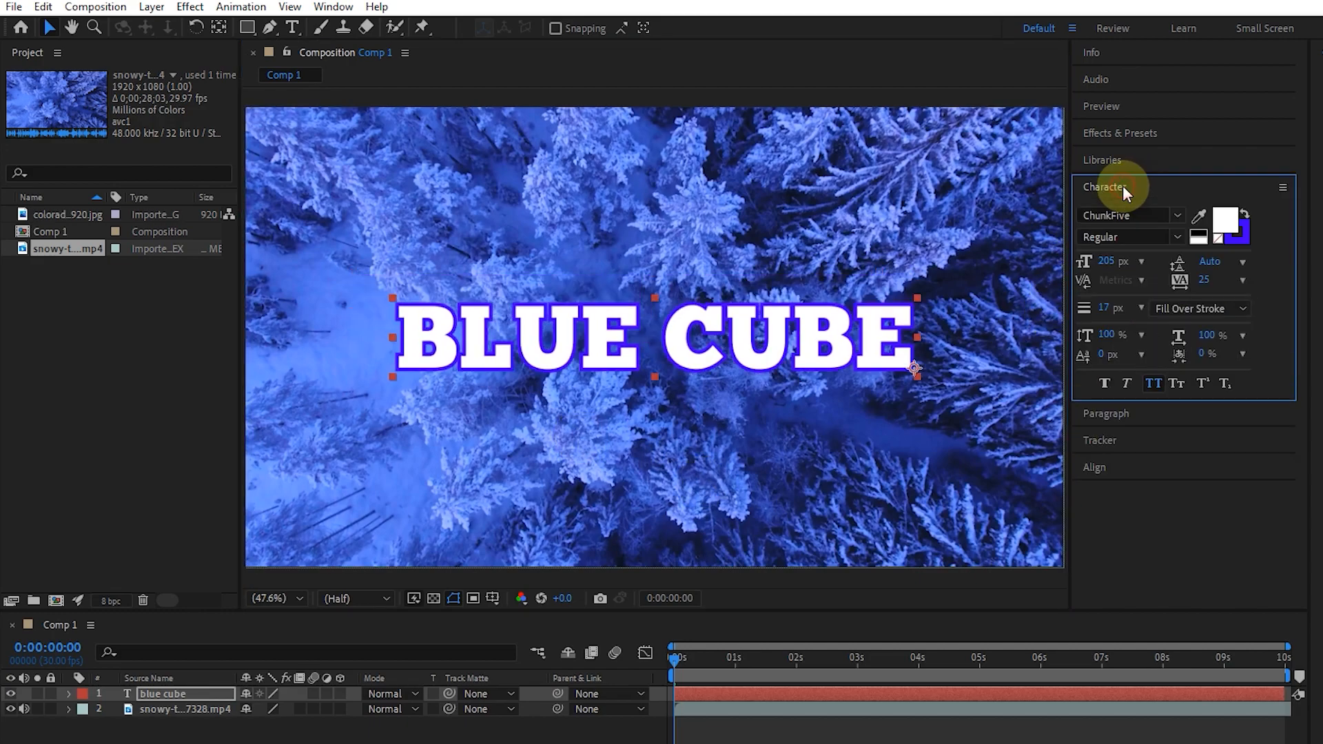
pyautogui.click(1224, 221)
pyautogui.moveTo(827, 486); pyautogui.dragTo(615, 460)
pyautogui.click(1014, 486)
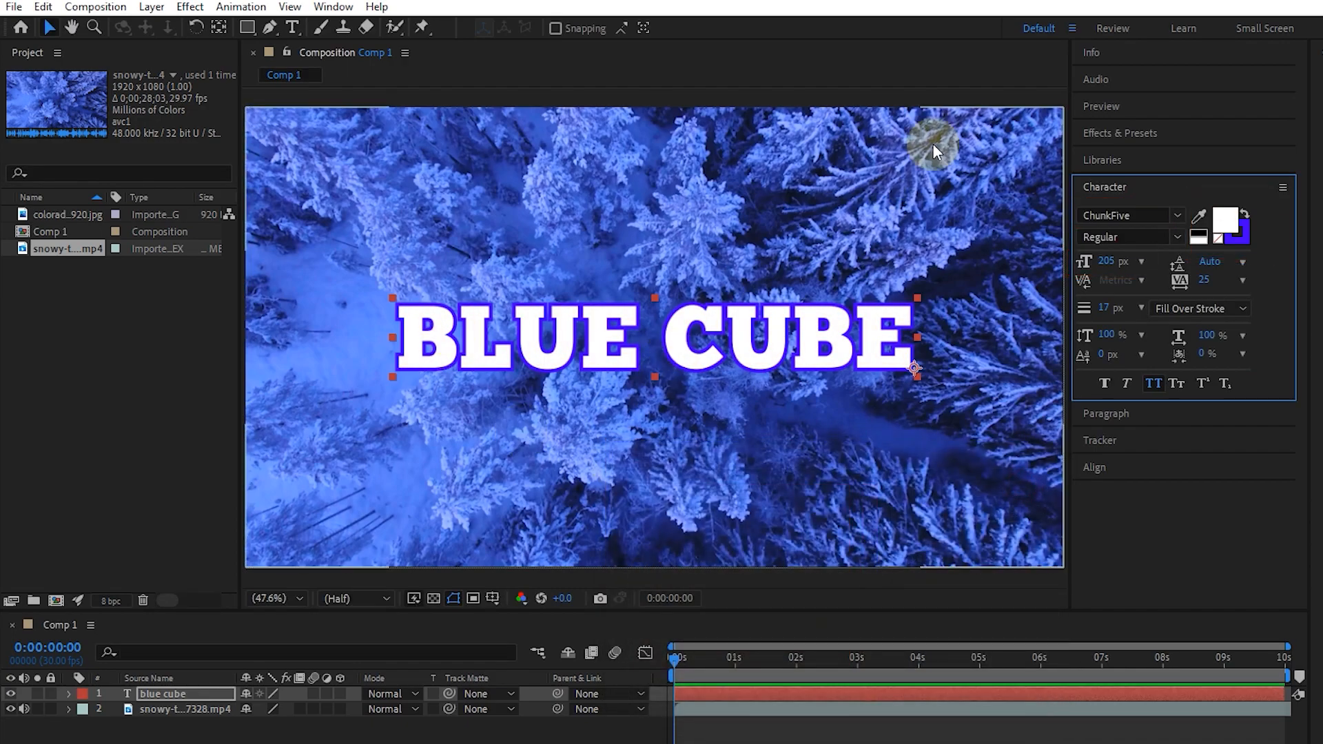
# Step: Browse the Text animation presets, looking into the 3D Text and Animate In categories
pyautogui.click(1125, 131)
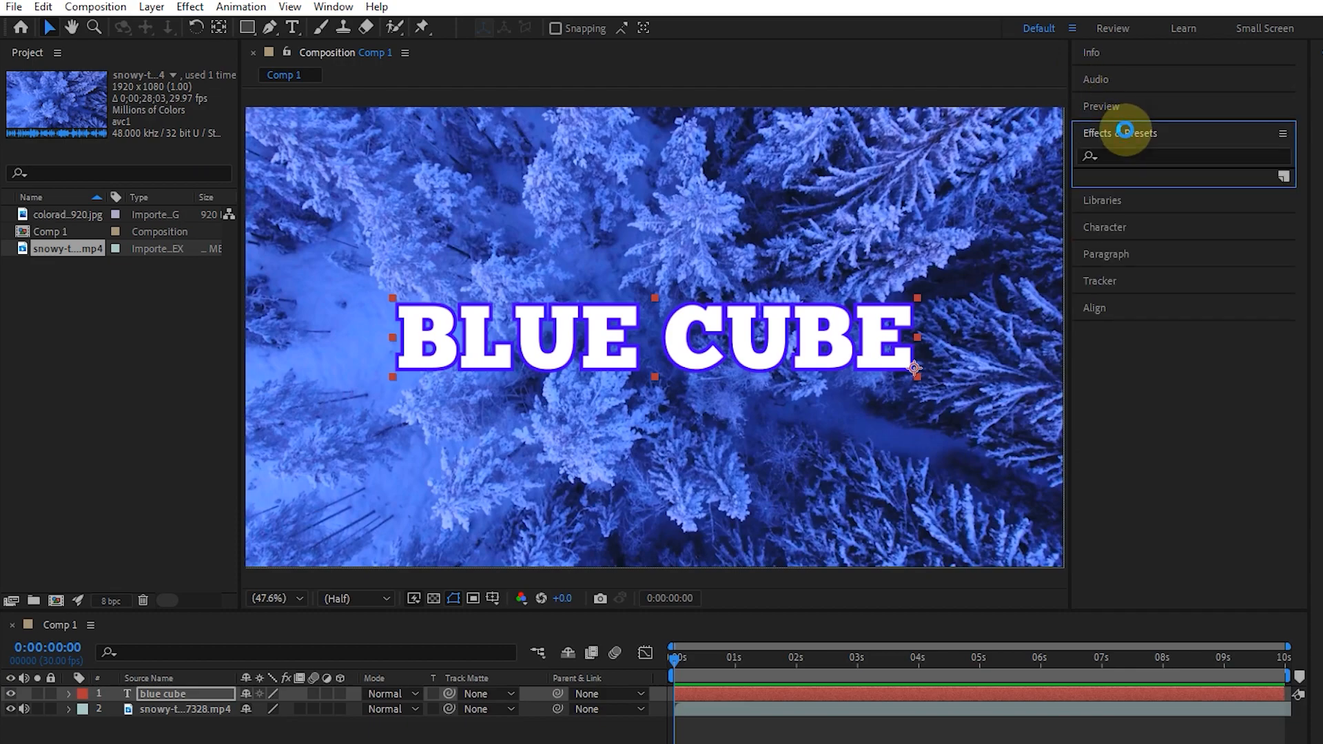
pyautogui.click(1079, 175)
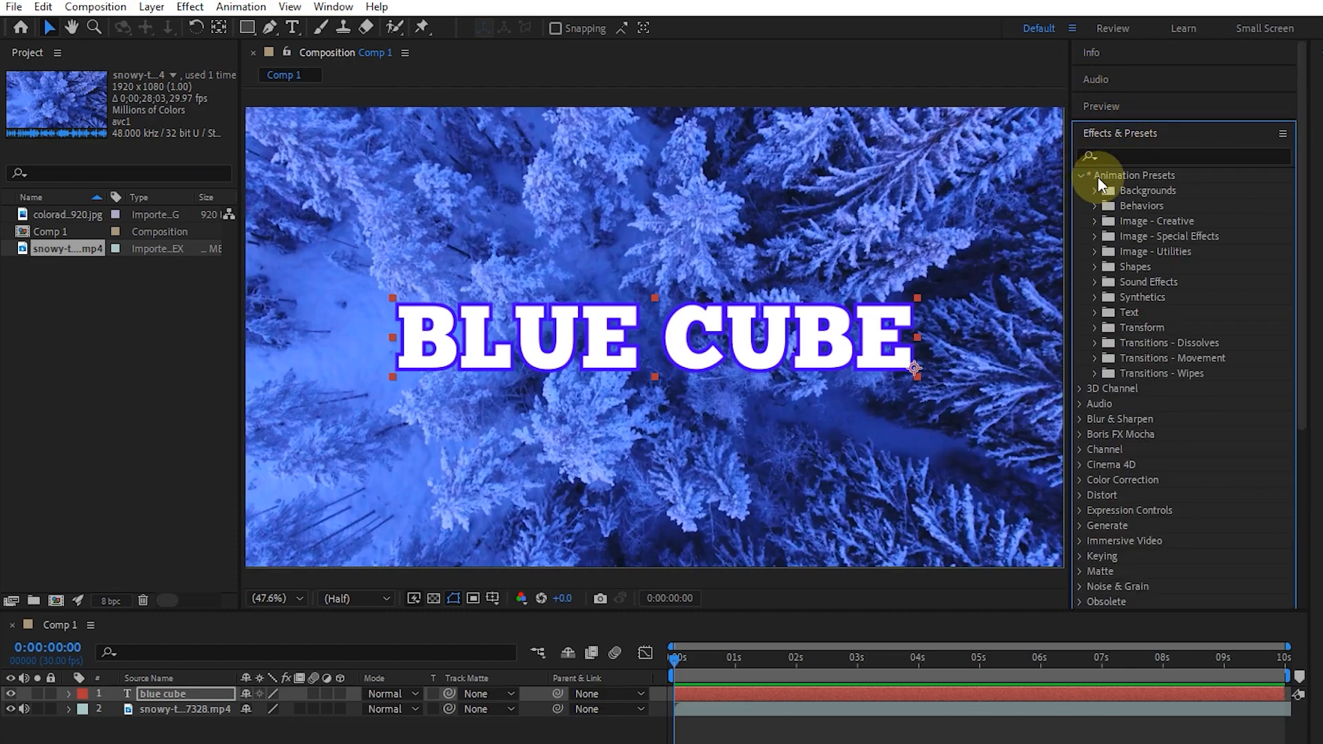
pyautogui.click(1096, 313)
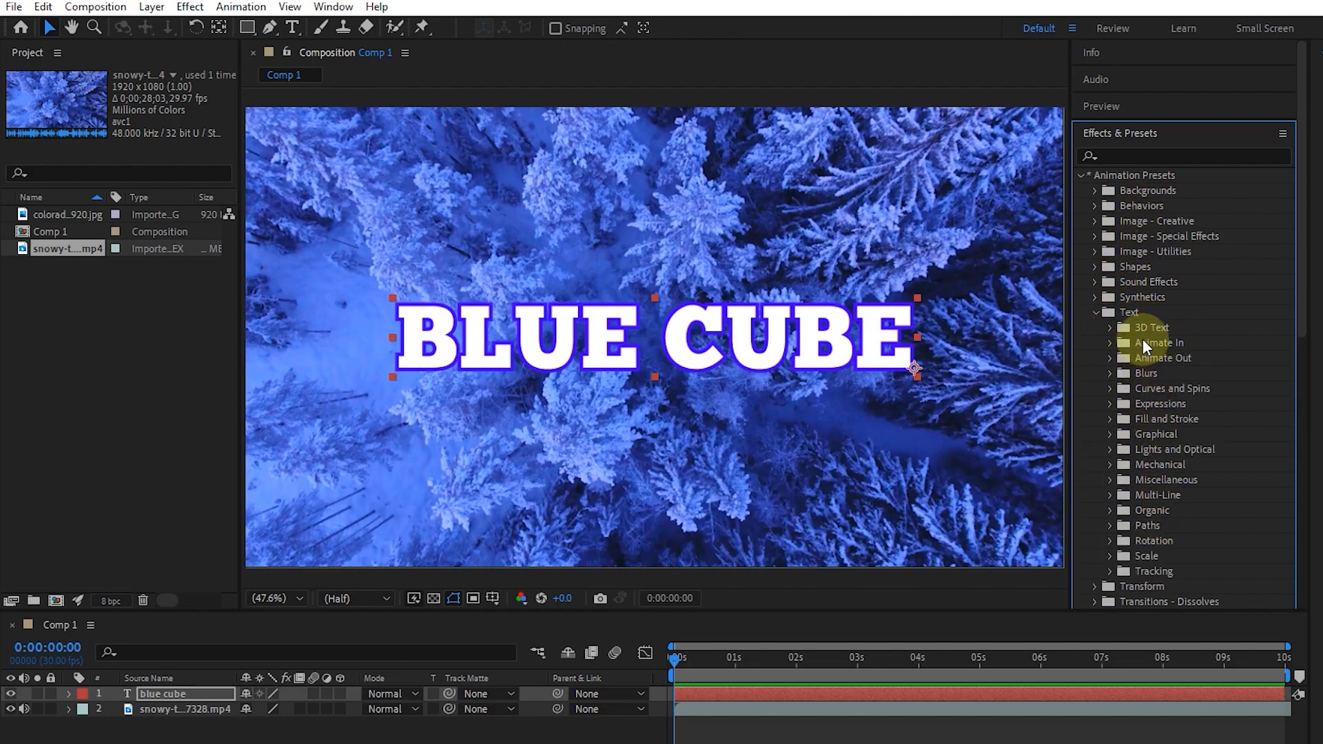
pyautogui.click(1111, 329)
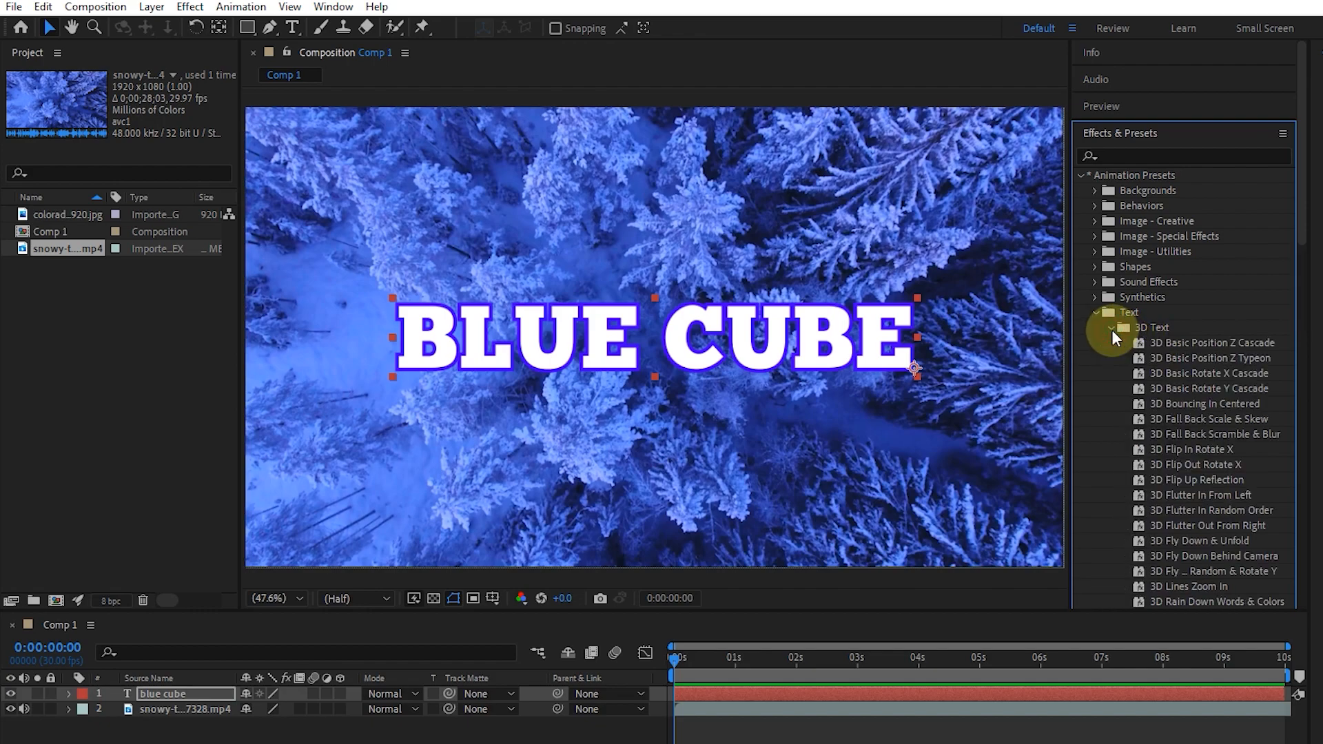
pyautogui.click(1111, 329)
pyautogui.click(1109, 340)
pyautogui.click(1110, 341)
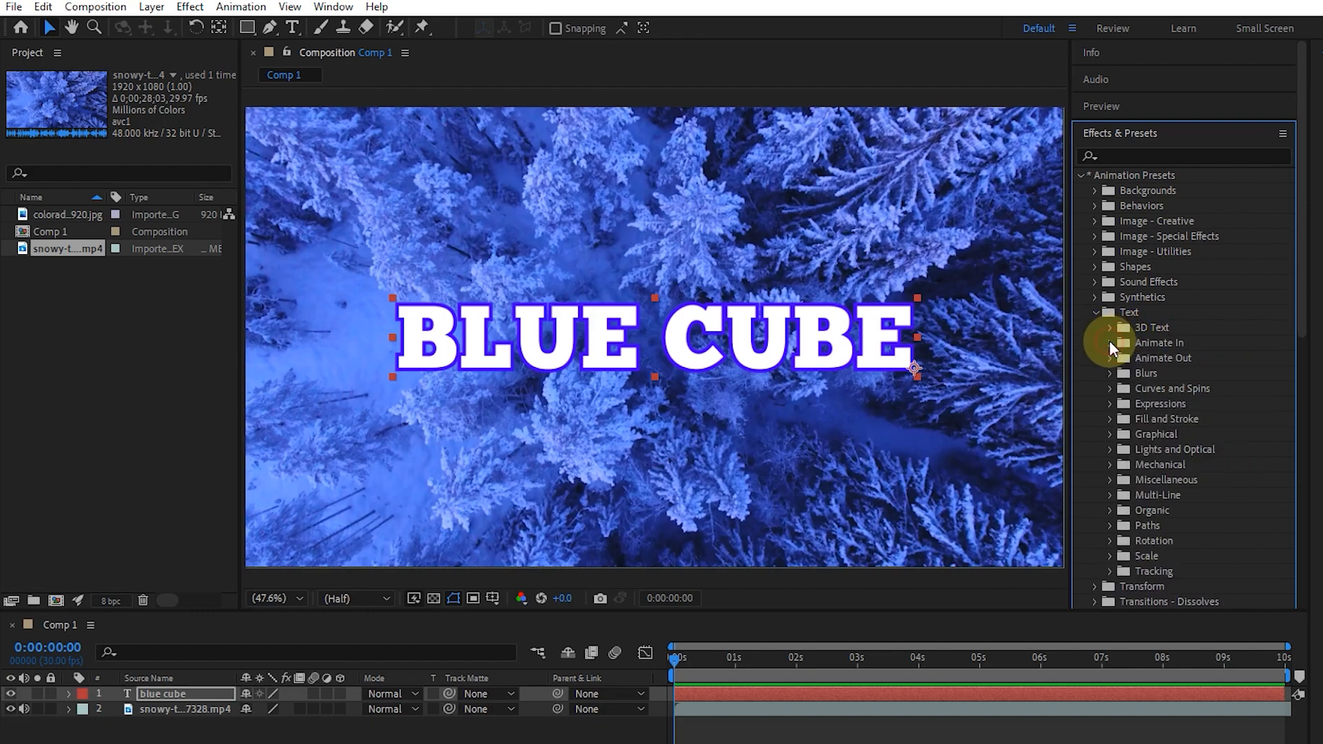
# Step: Apply the Blur and Fade In text preset to the title starting at 1 second and preview it
pyautogui.moveTo(733, 658)
pyautogui.mouseDown()
pyautogui.moveTo(869, 671)
pyautogui.moveTo(735, 677)
pyautogui.mouseUp()
pyautogui.click(1110, 374)
pyautogui.moveTo(1177, 389); pyautogui.dragTo(730, 342)
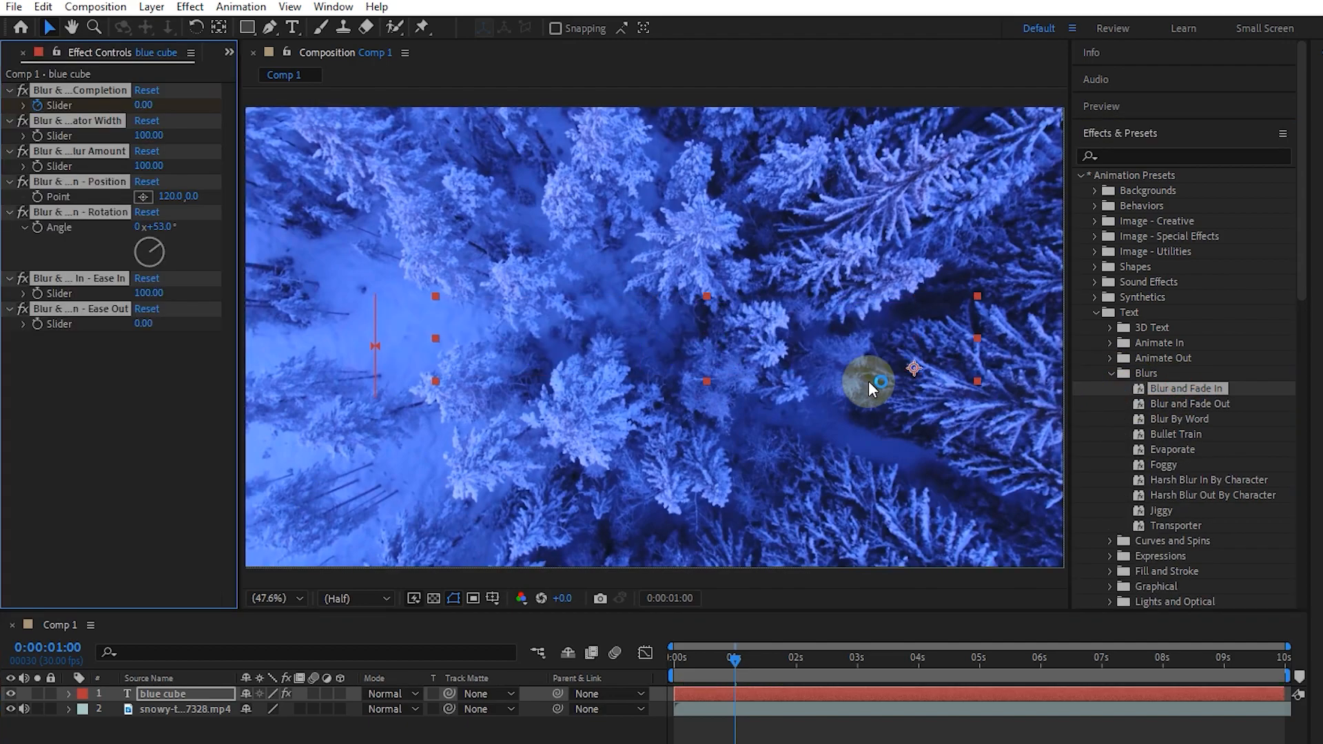
pyautogui.moveTo(735, 658)
pyautogui.mouseDown()
pyautogui.moveTo(800, 665)
pyautogui.moveTo(736, 679)
pyautogui.mouseUp()
pyautogui.press('space')
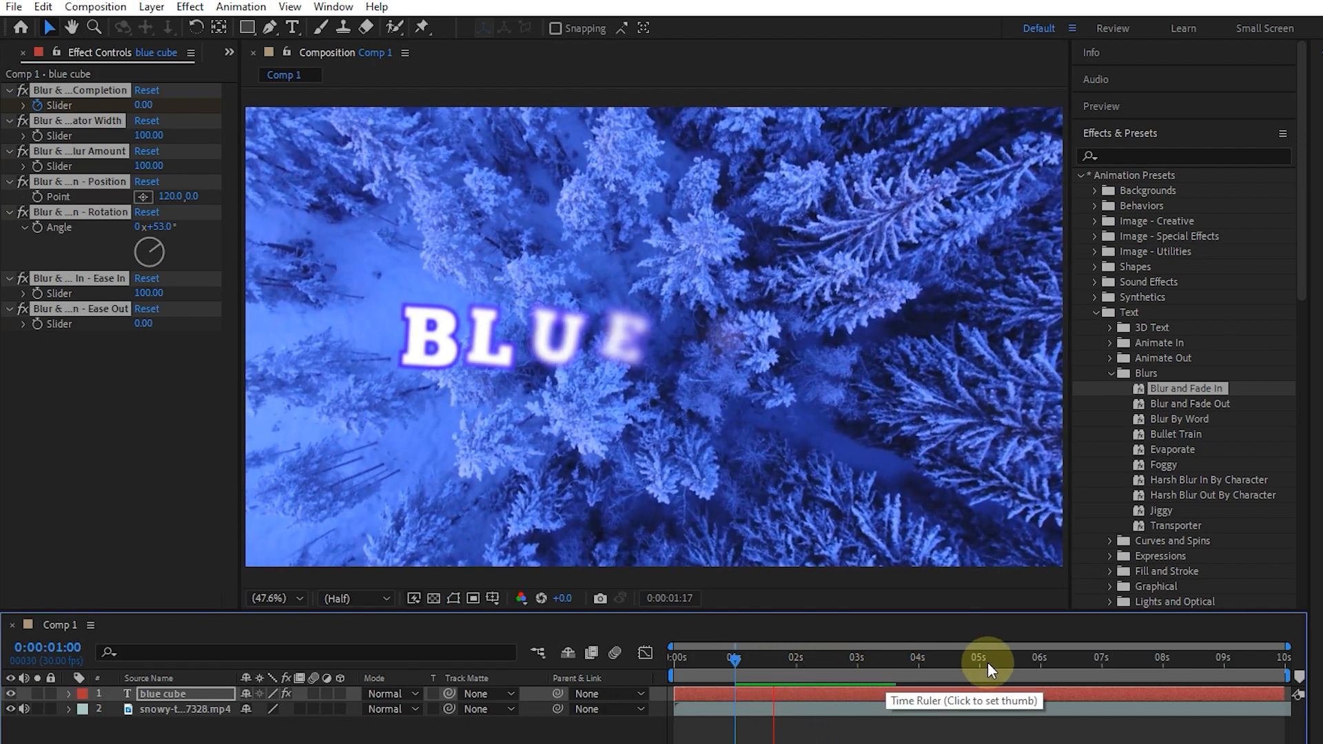
# Step: Apply the Blur and Fade Out text preset to the blue cube layer starting at 4 seconds
pyautogui.click(896, 663)
pyautogui.moveTo(899, 664)
pyautogui.mouseDown()
pyautogui.moveTo(937, 678)
pyautogui.moveTo(916, 679)
pyautogui.mouseUp()
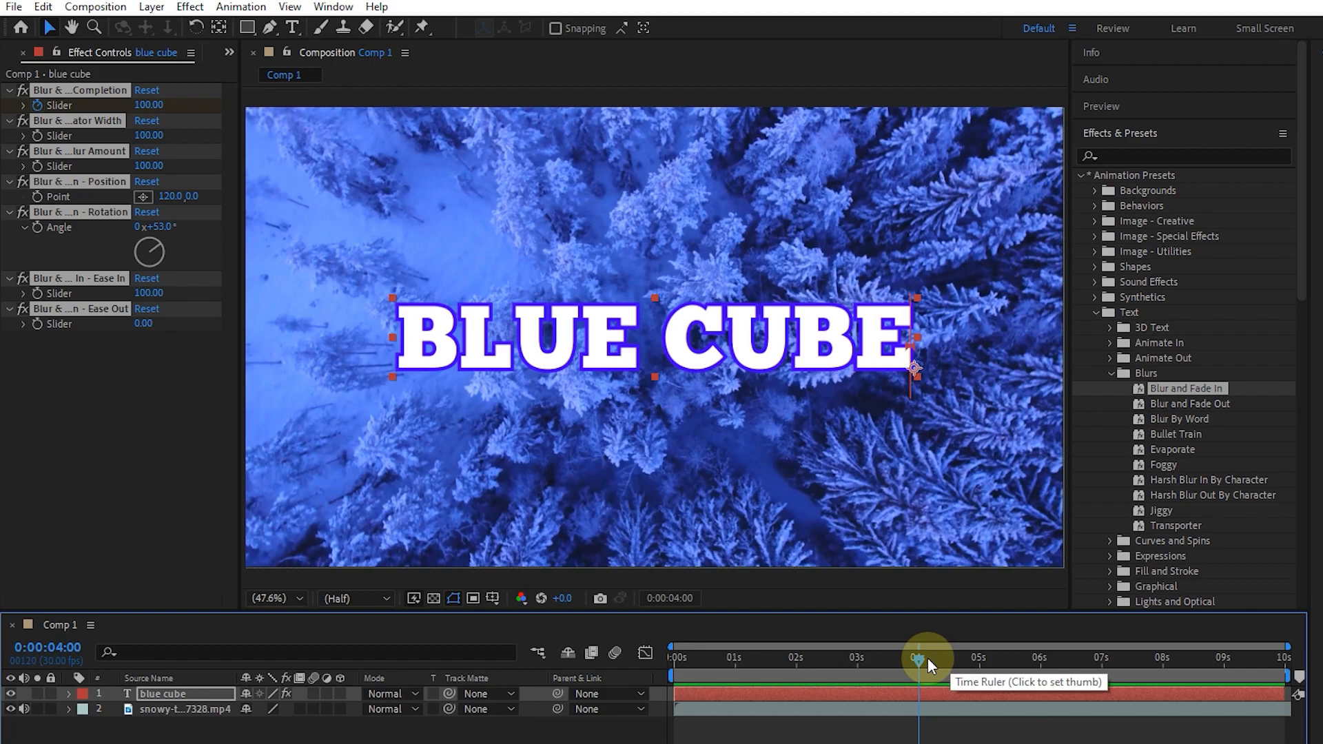
pyautogui.click(1189, 406)
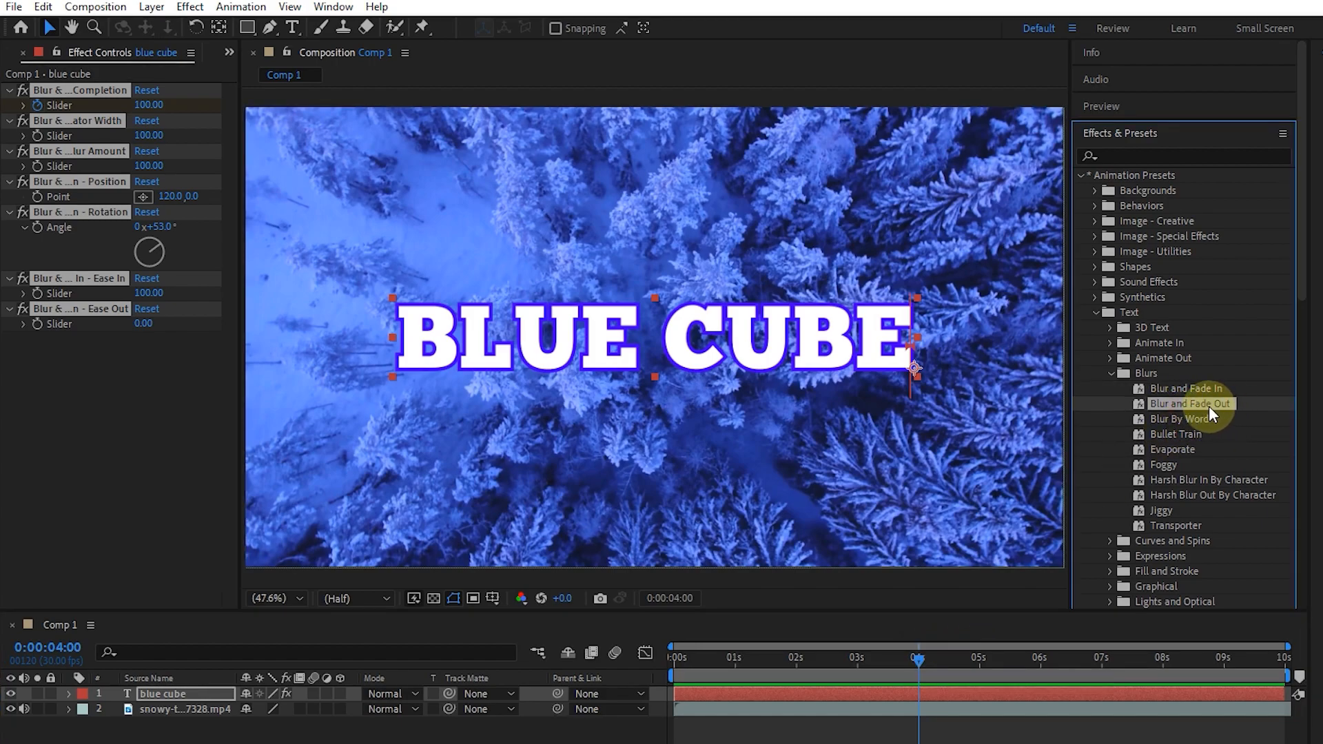
pyautogui.moveTo(1200, 403); pyautogui.dragTo(308, 693)
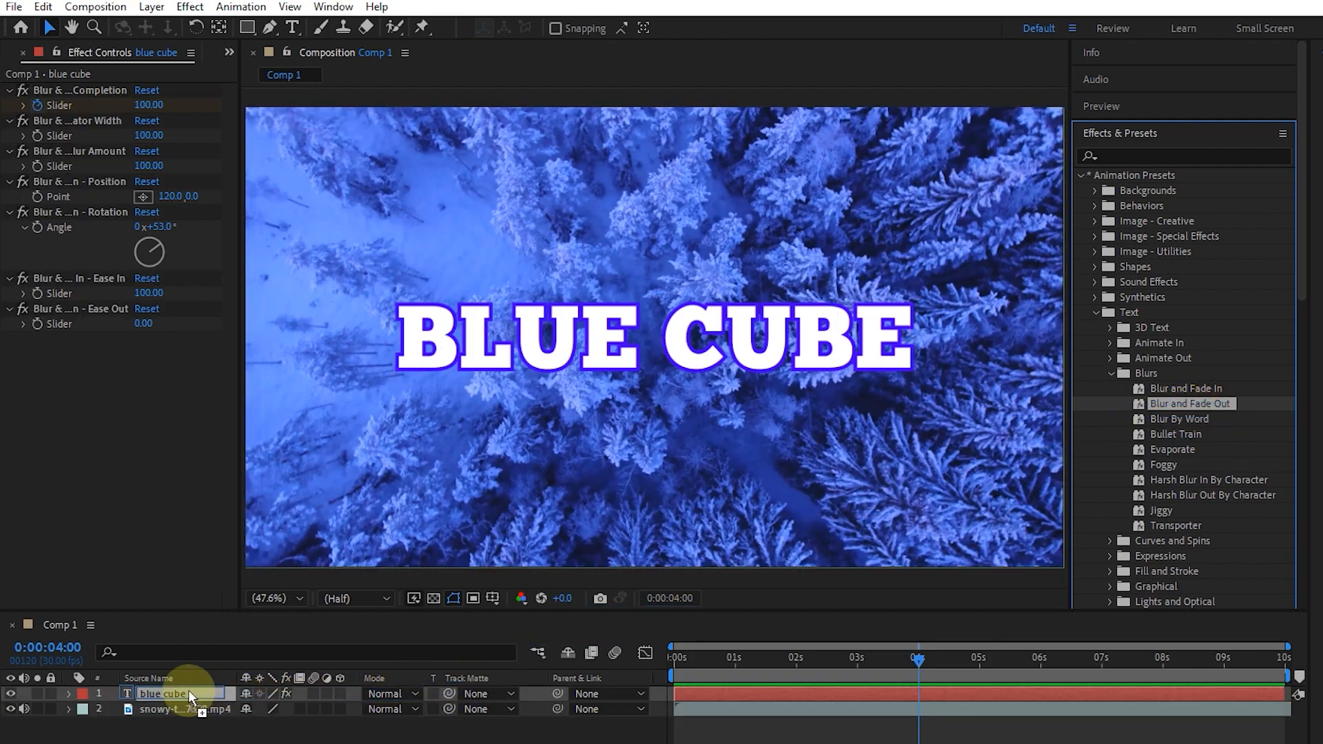
pyautogui.moveTo(189, 693); pyautogui.dragTo(189, 689)
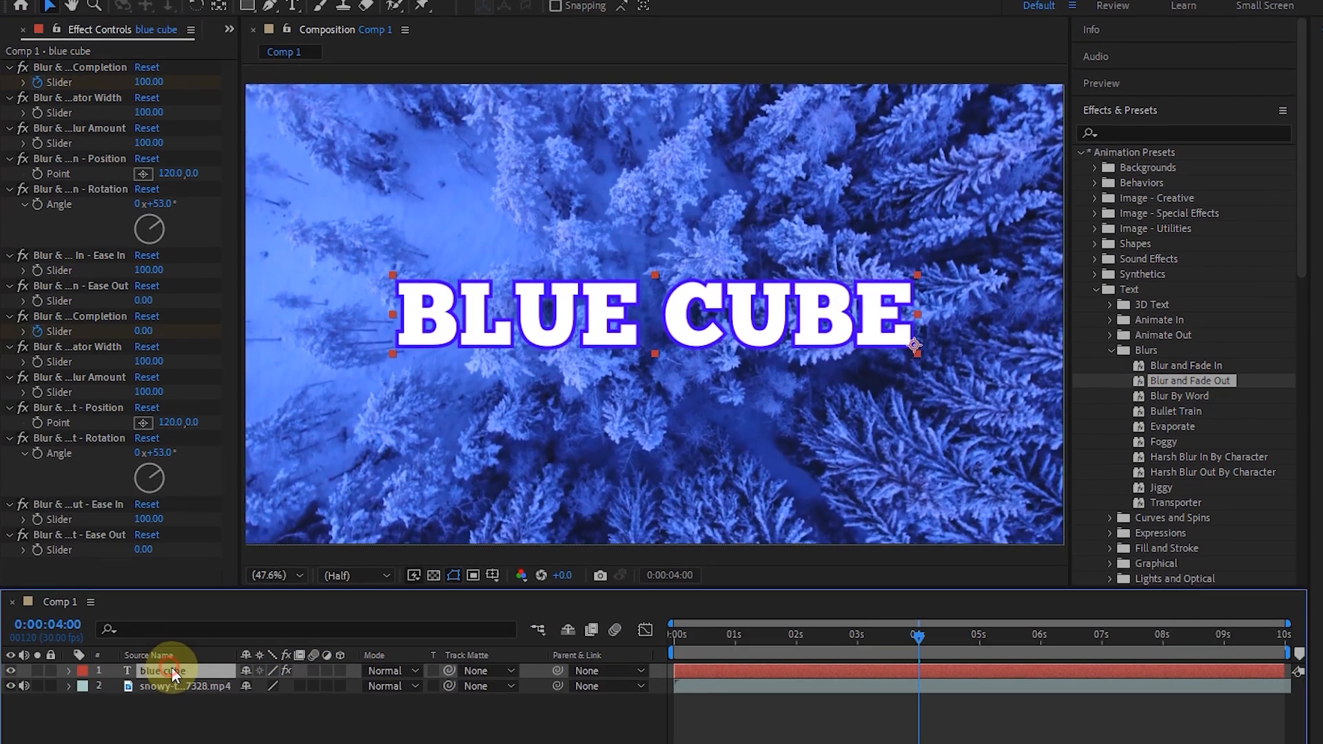
# Step: Reveal the blue cube layer's keyframes and preview both blur animations from the start of the composition
pyautogui.press('u')
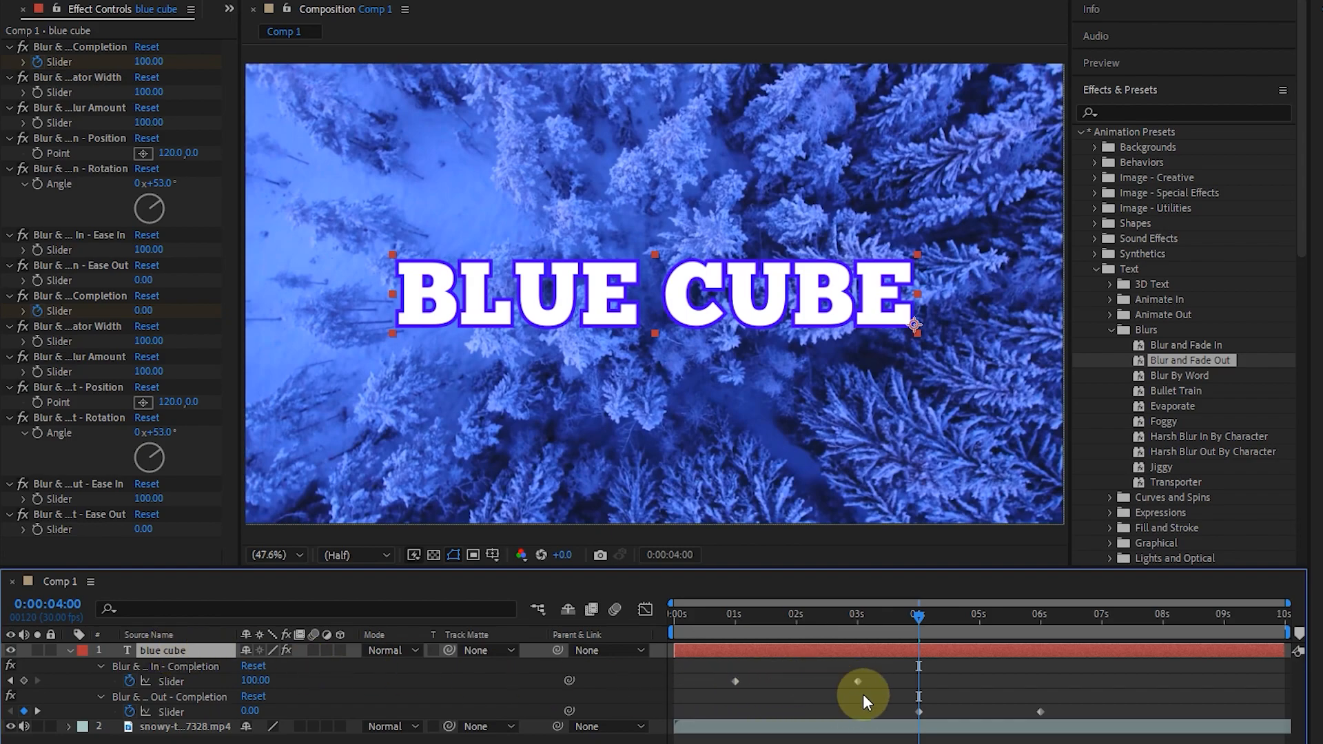
pyautogui.moveTo(910, 613); pyautogui.dragTo(665, 631)
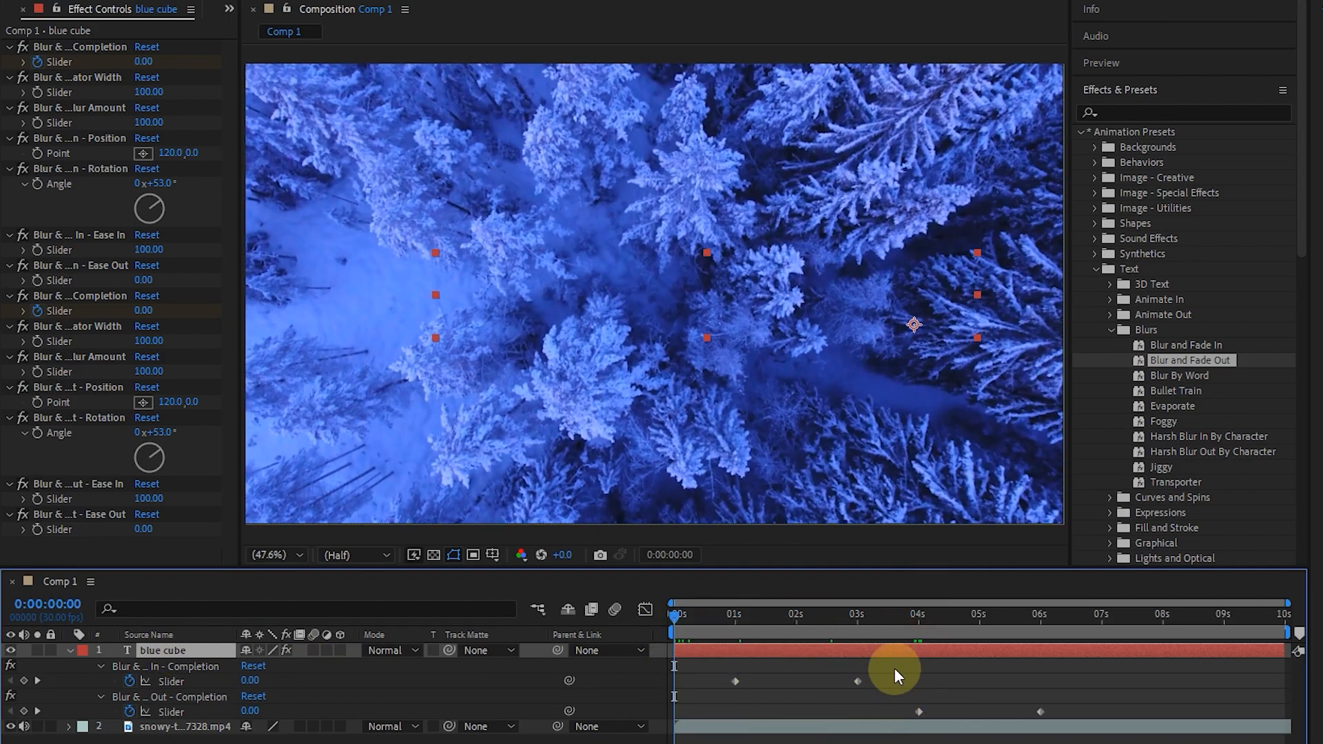
pyautogui.press('space')
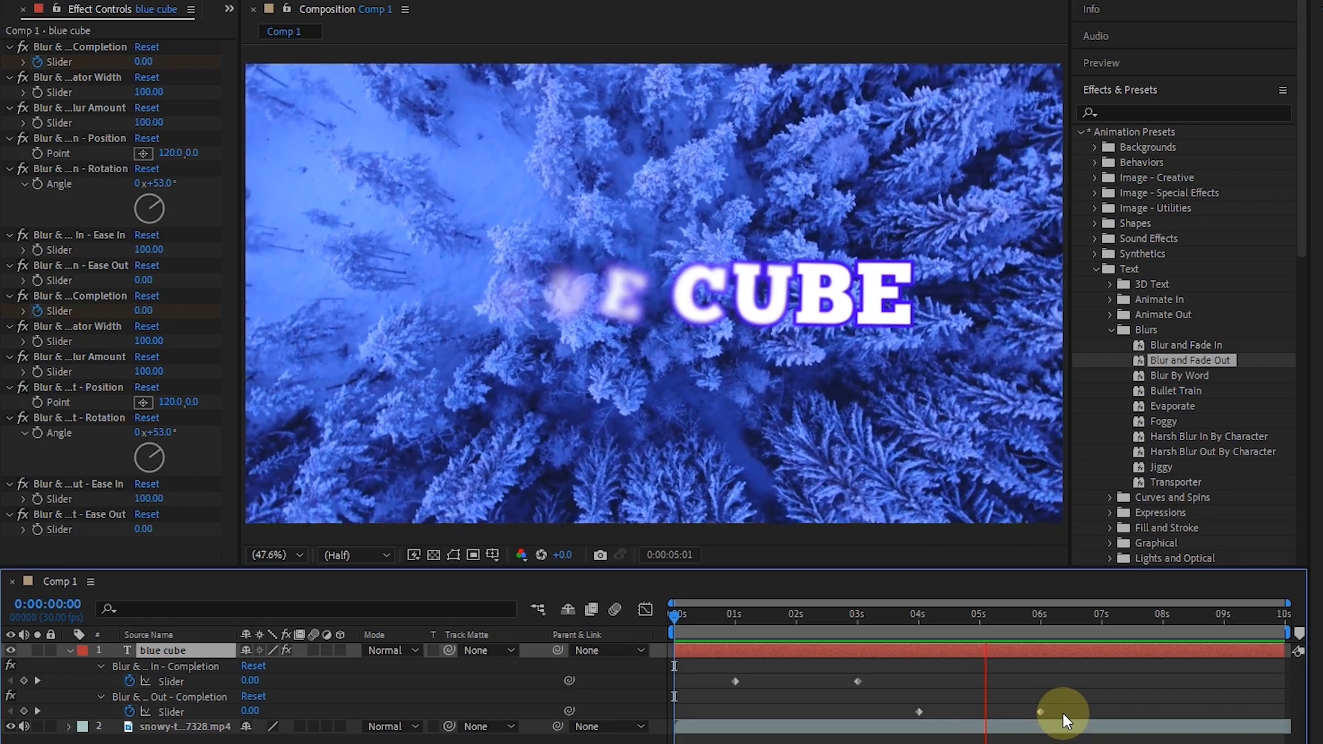
# Step: Speed up both blurs by moving the fade-in's end keyframe to 0:00:02:01 and the fade-out's to about 5 seconds, and preview the result
pyautogui.click(862, 621)
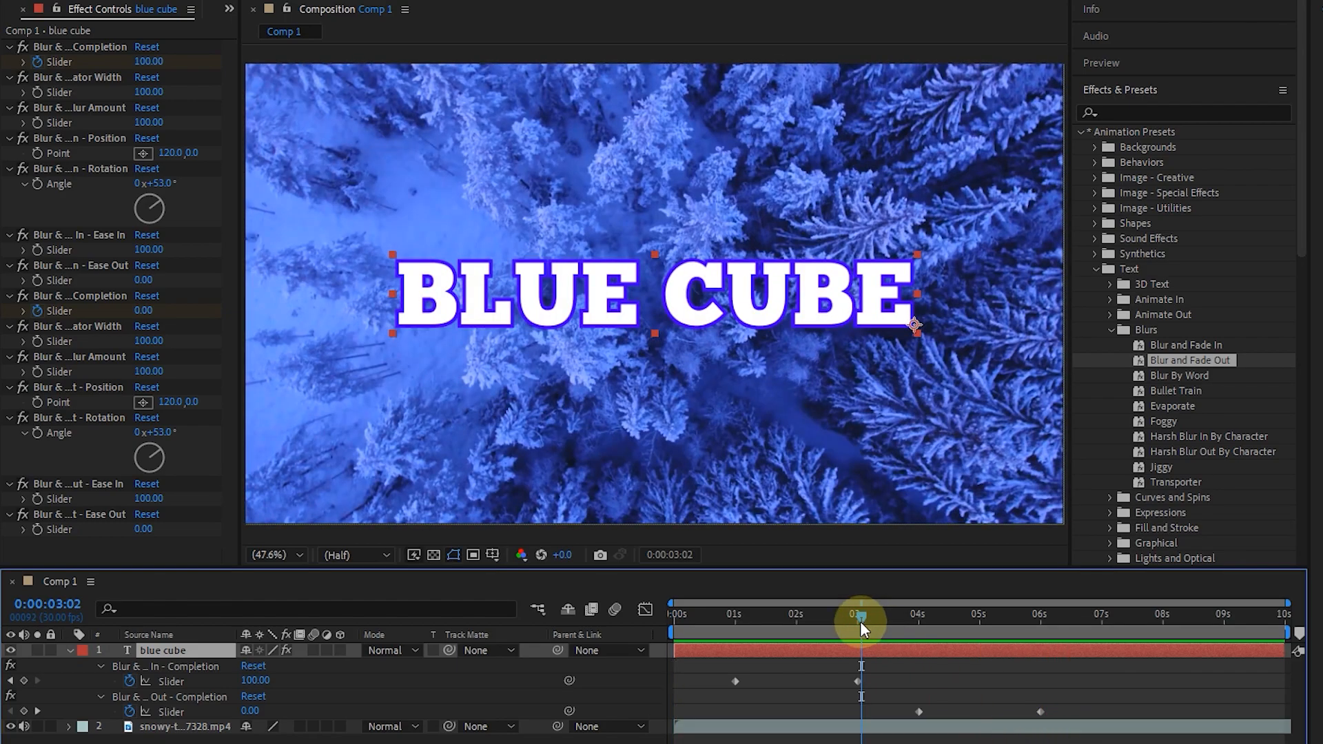
pyautogui.moveTo(861, 623); pyautogui.dragTo(869, 610)
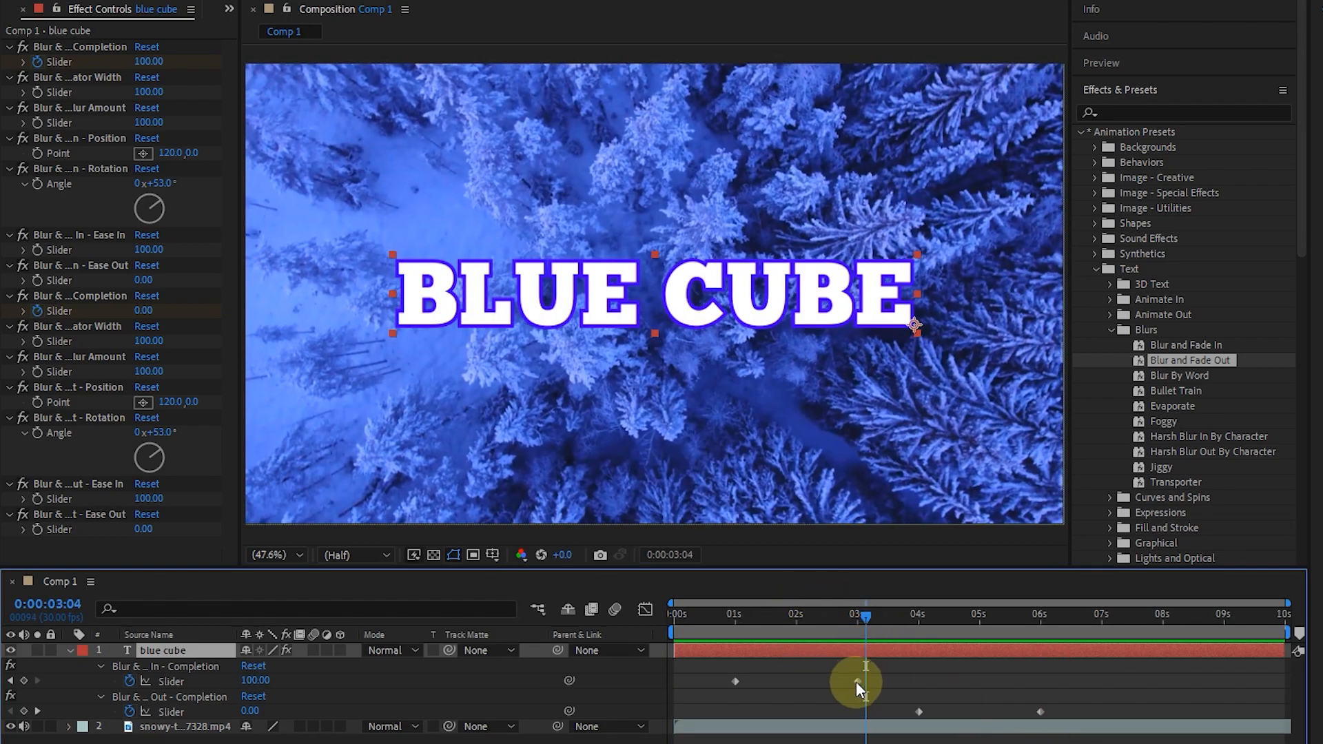
pyautogui.moveTo(856, 681); pyautogui.dragTo(798, 683)
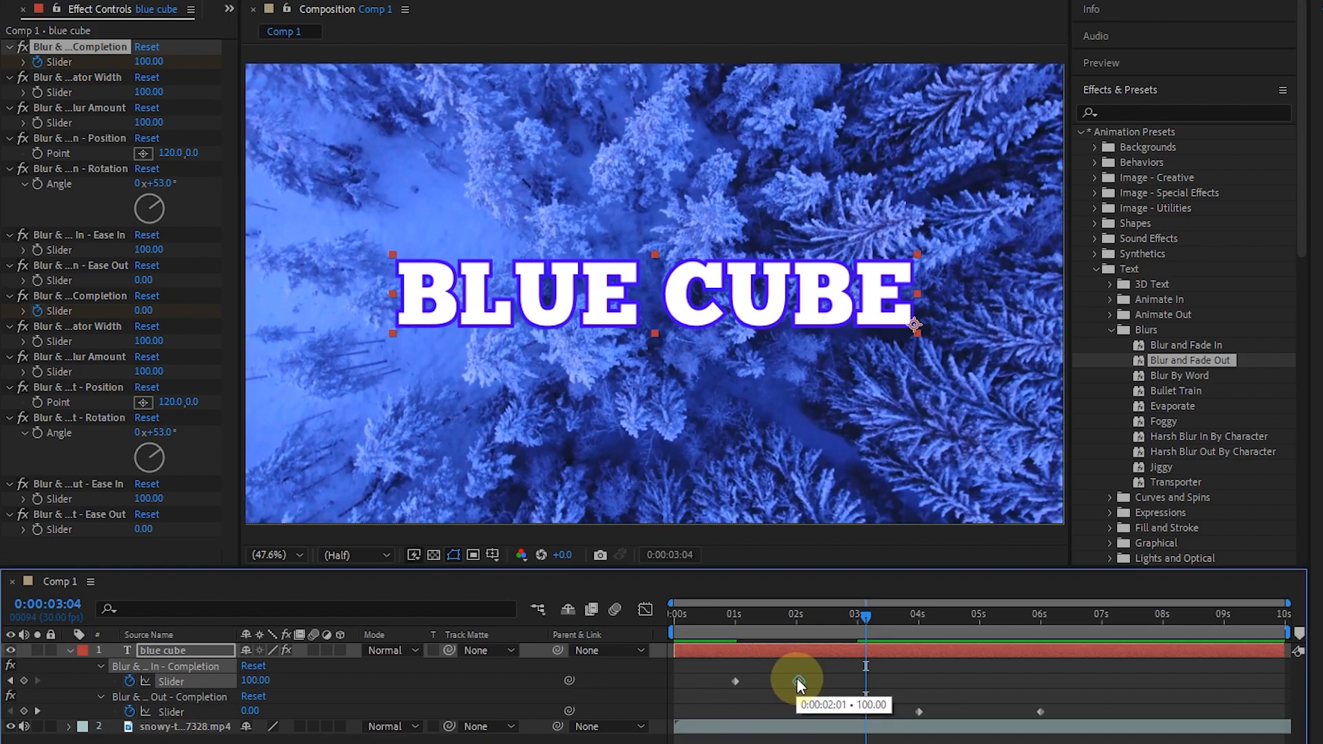
pyautogui.moveTo(1040, 711); pyautogui.dragTo(986, 713)
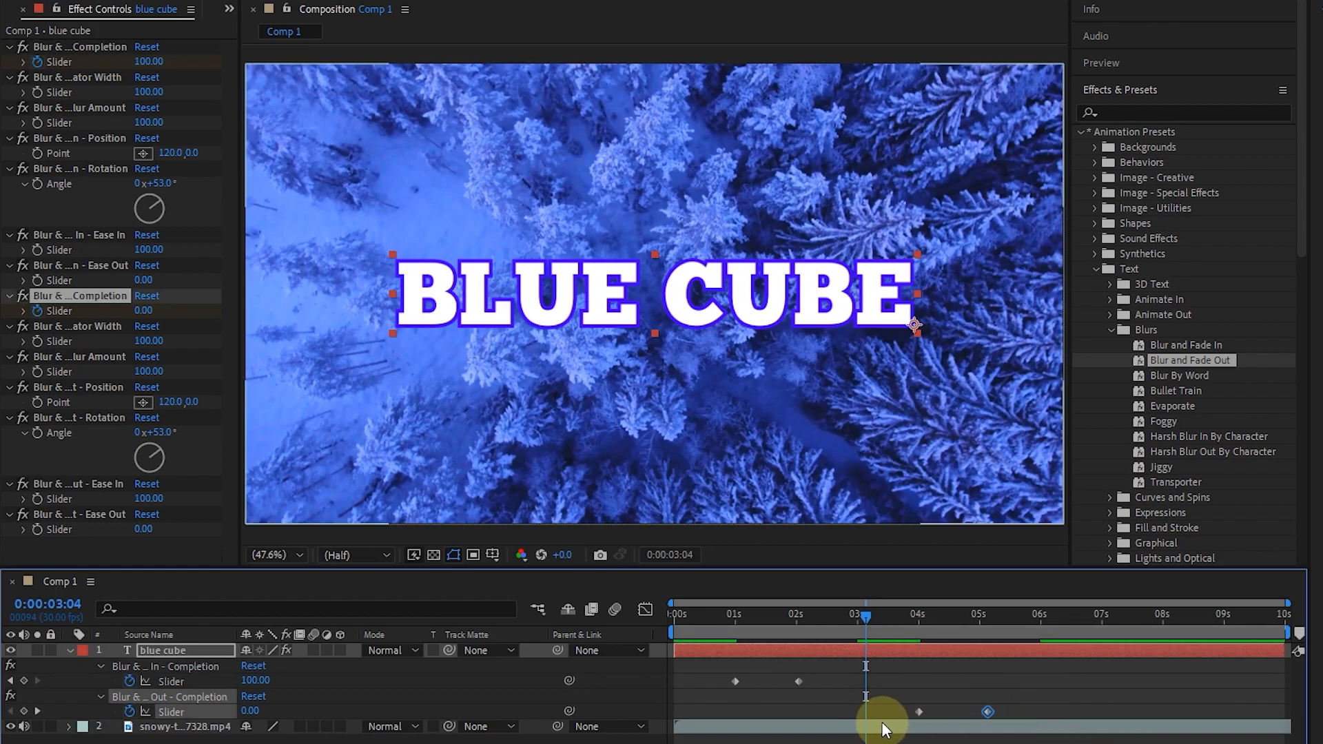
pyautogui.moveTo(866, 615); pyautogui.dragTo(705, 626)
pyautogui.press('space')
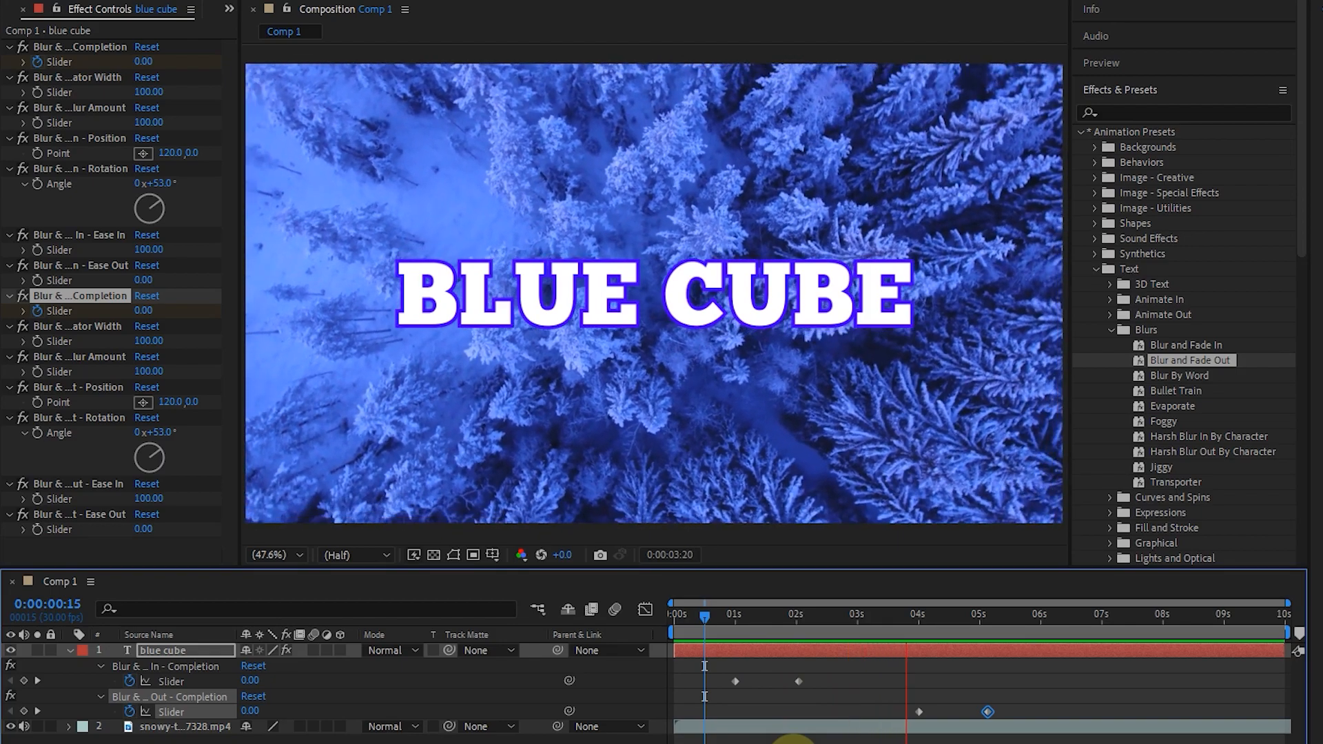
# Step: Undo the keyframe changes and both blur presets on the blue cube layer
pyautogui.hotkey('ctrl', 'z')
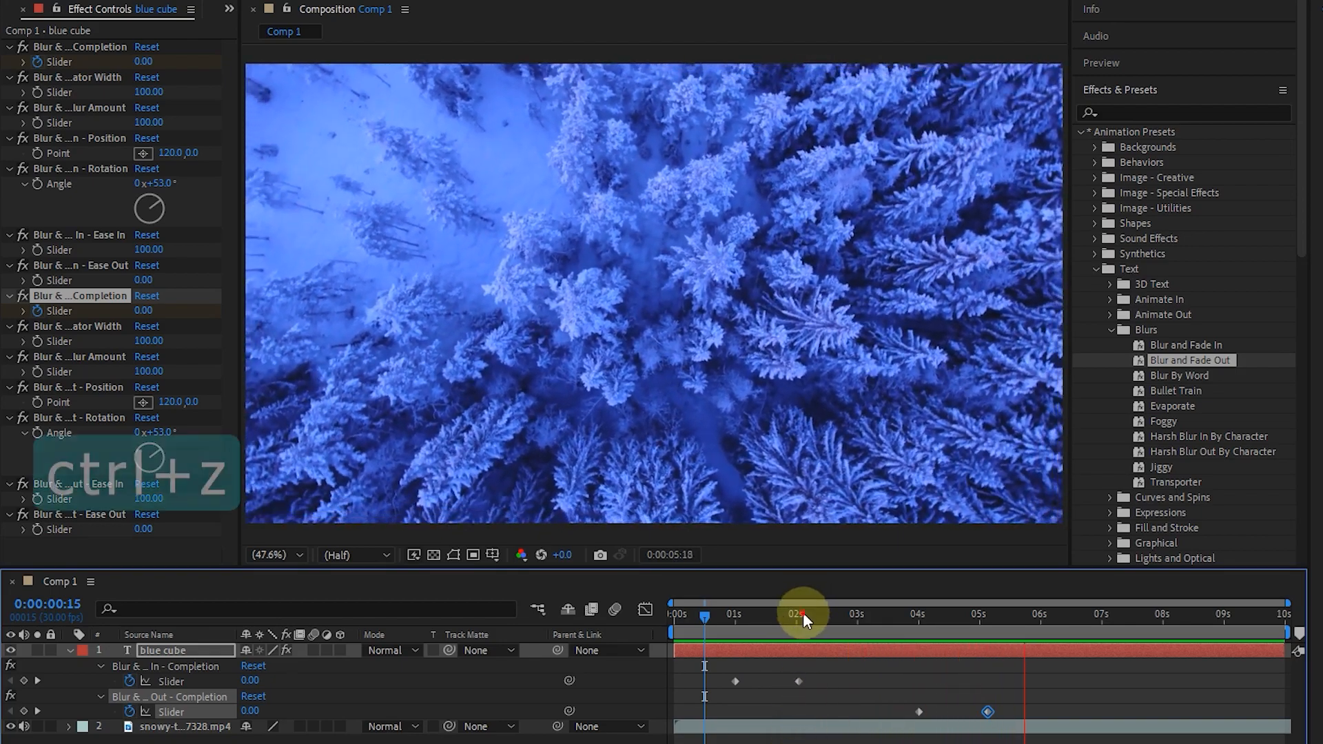
pyautogui.hotkey('ctrl', 'z')
pyautogui.hotkey('ctrl', 'z')
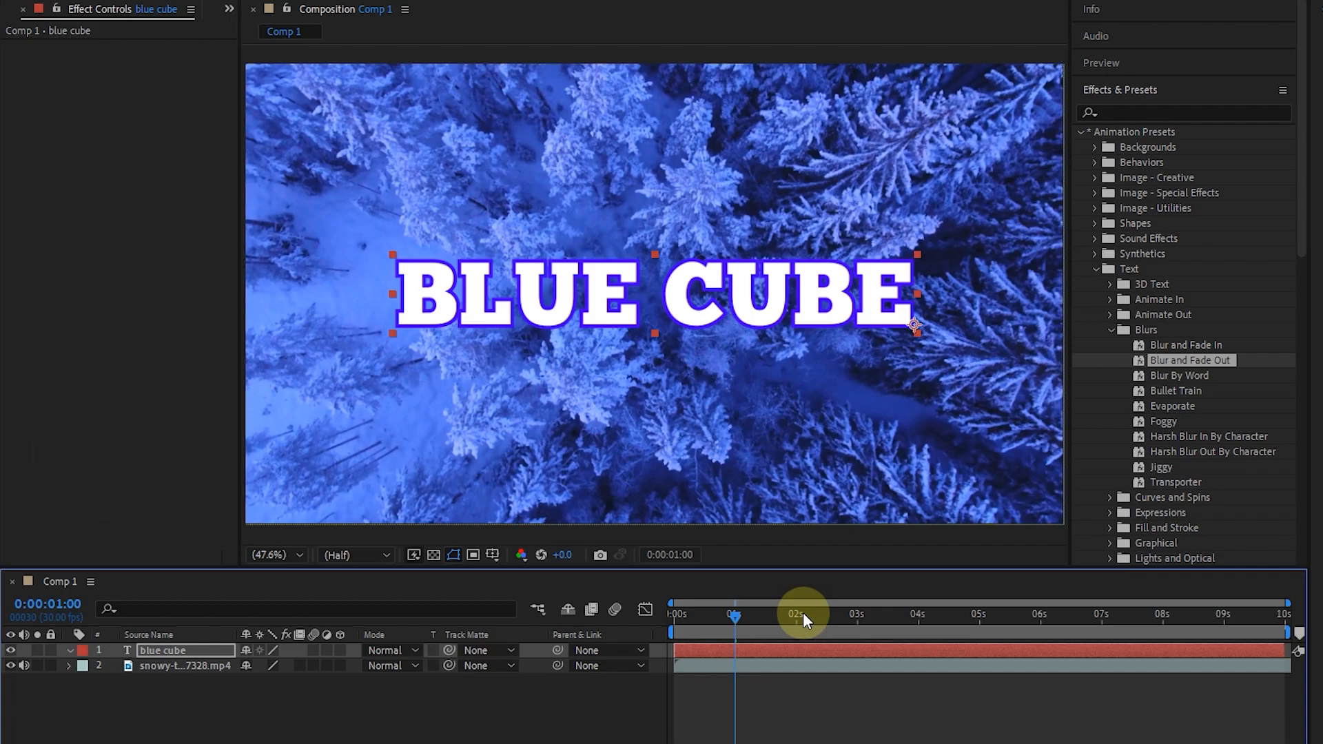
# Step: Apply the Scale Up preset from the Text > Scale animation presets to the blue cube layer at 1 second
pyautogui.click(1110, 329)
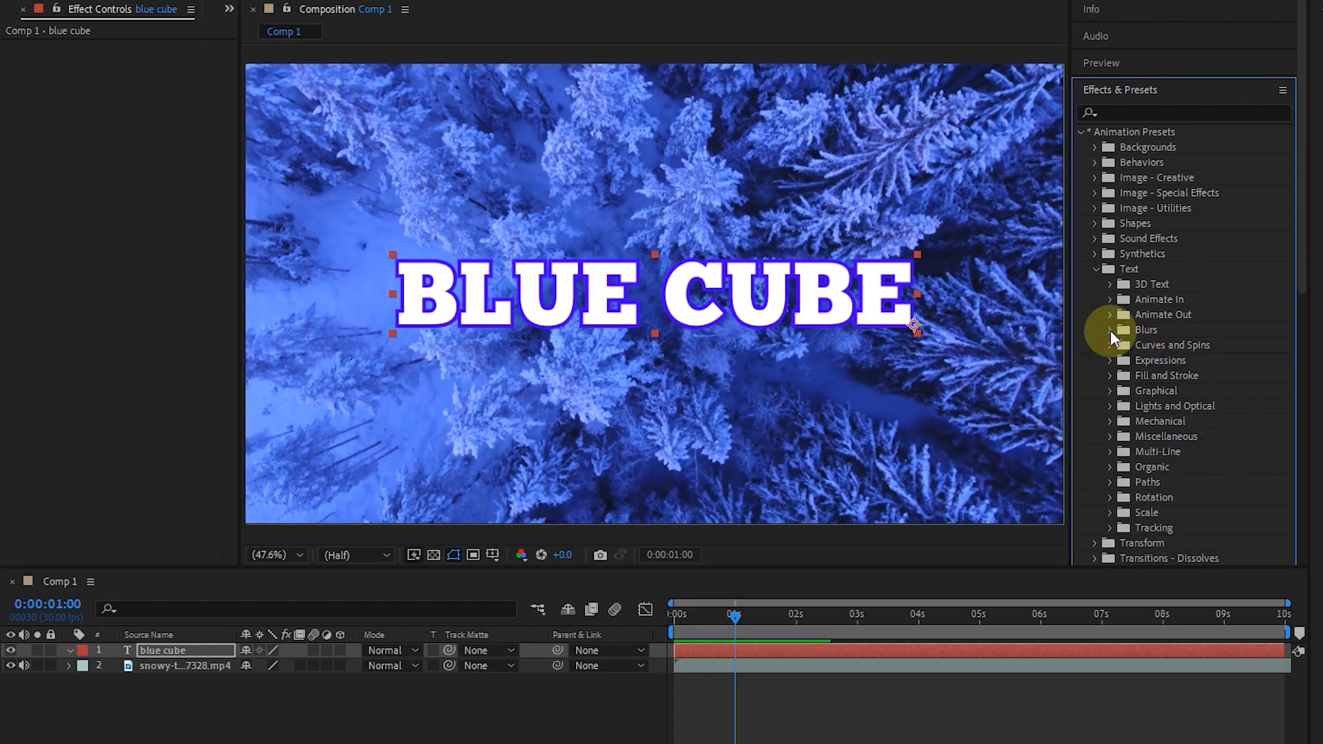
pyautogui.click(1108, 512)
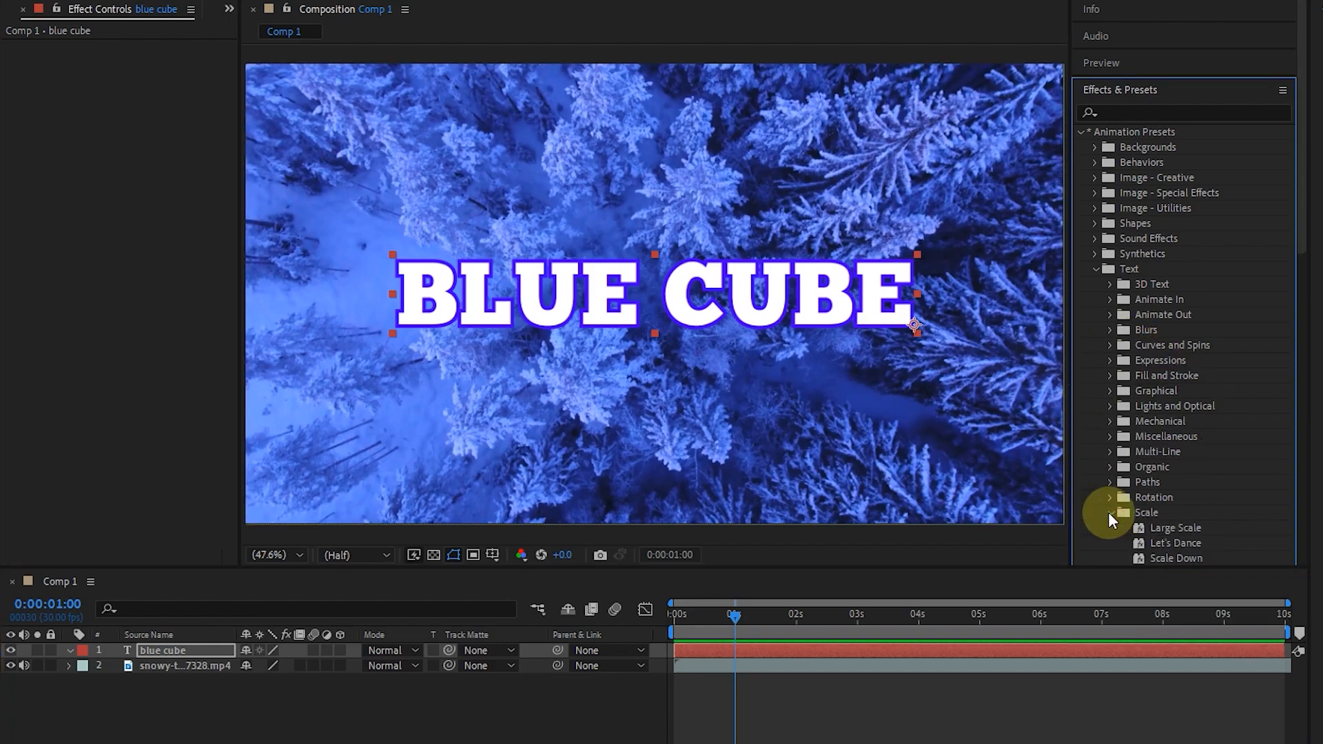
pyautogui.scroll(-5, 1159, 503)
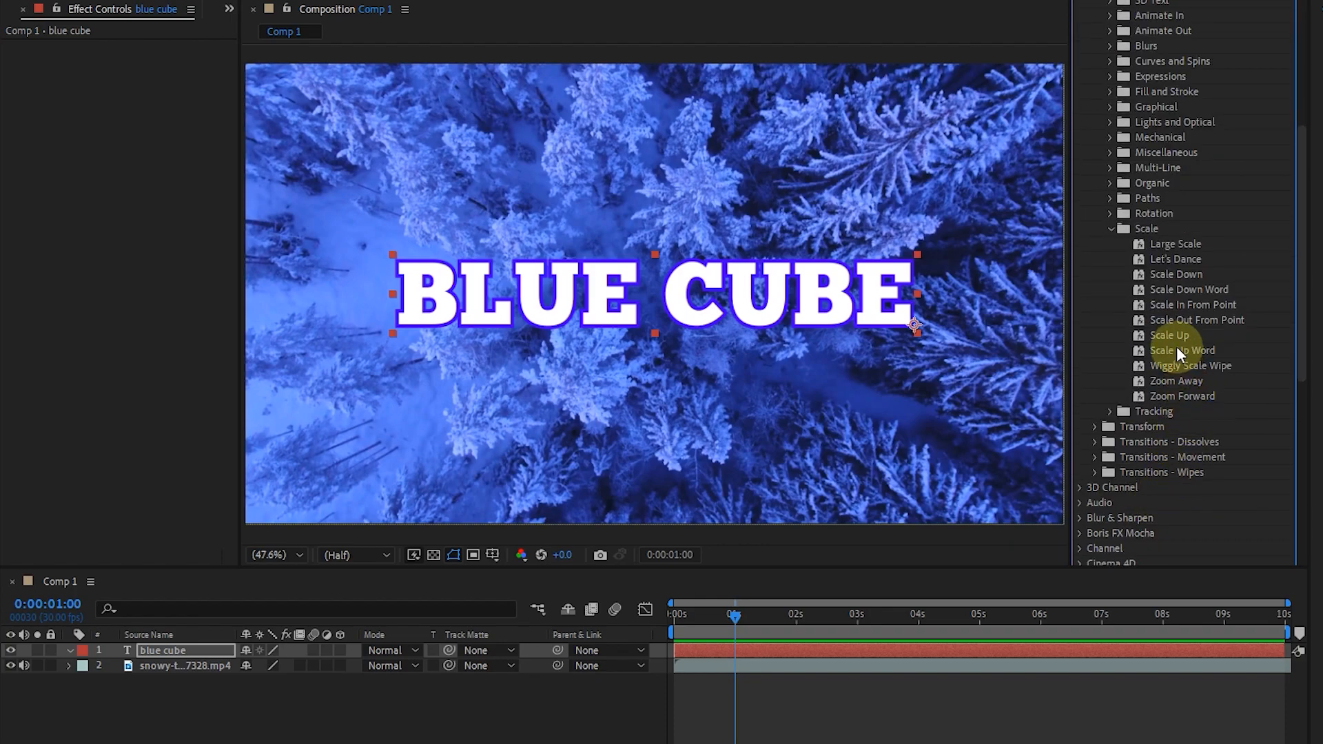
pyautogui.moveTo(1176, 335); pyautogui.dragTo(699, 292)
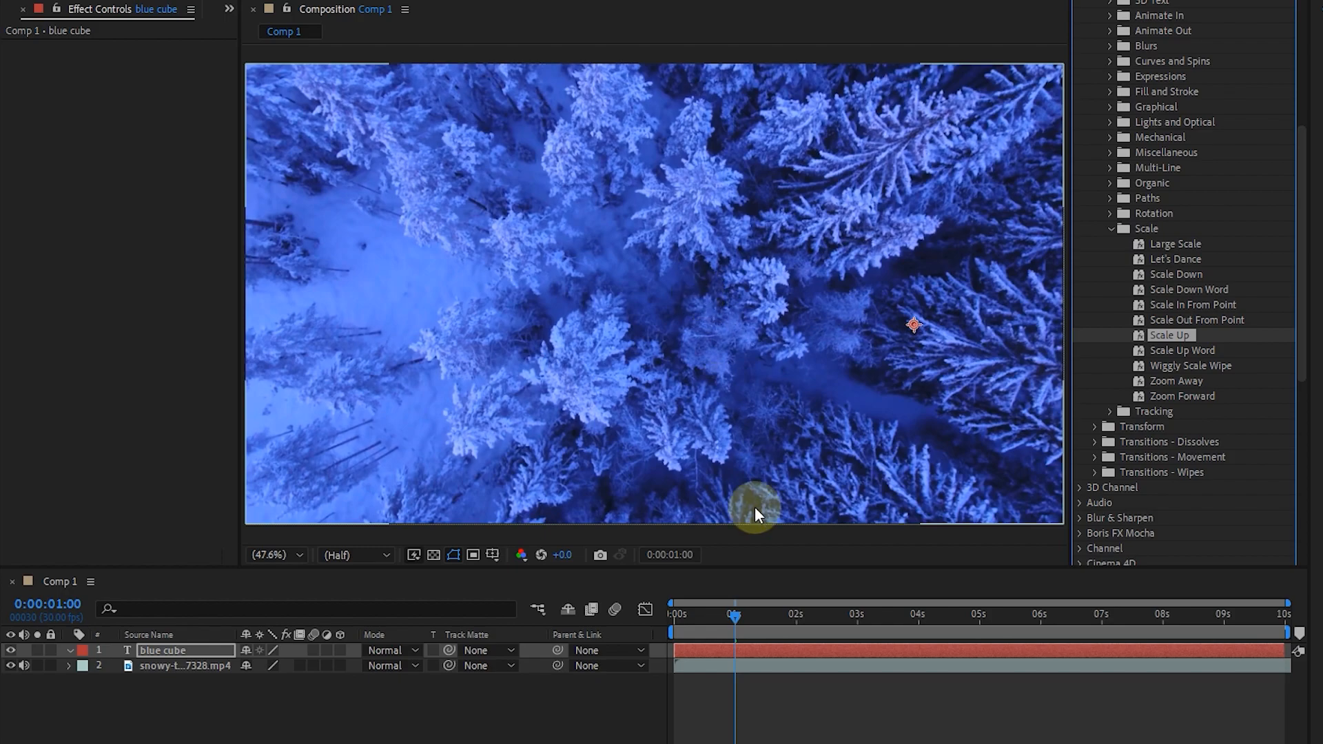
# Step: Apply the Scale Down text preset to the blue cube layer at 0:00:04:01 and preview both scale animations
pyautogui.moveTo(735, 615); pyautogui.dragTo(919, 627)
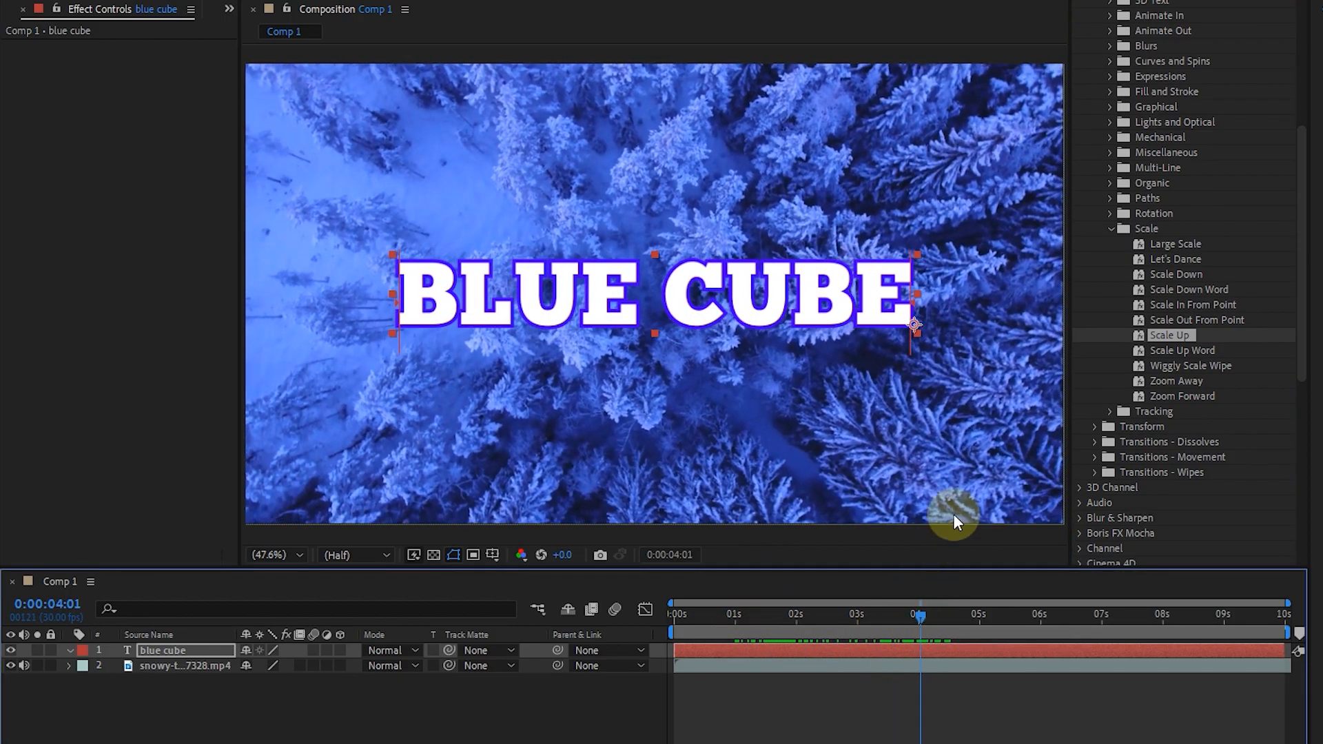
pyautogui.moveTo(1174, 275); pyautogui.dragTo(171, 649)
pyautogui.moveTo(921, 599); pyautogui.dragTo(717, 651)
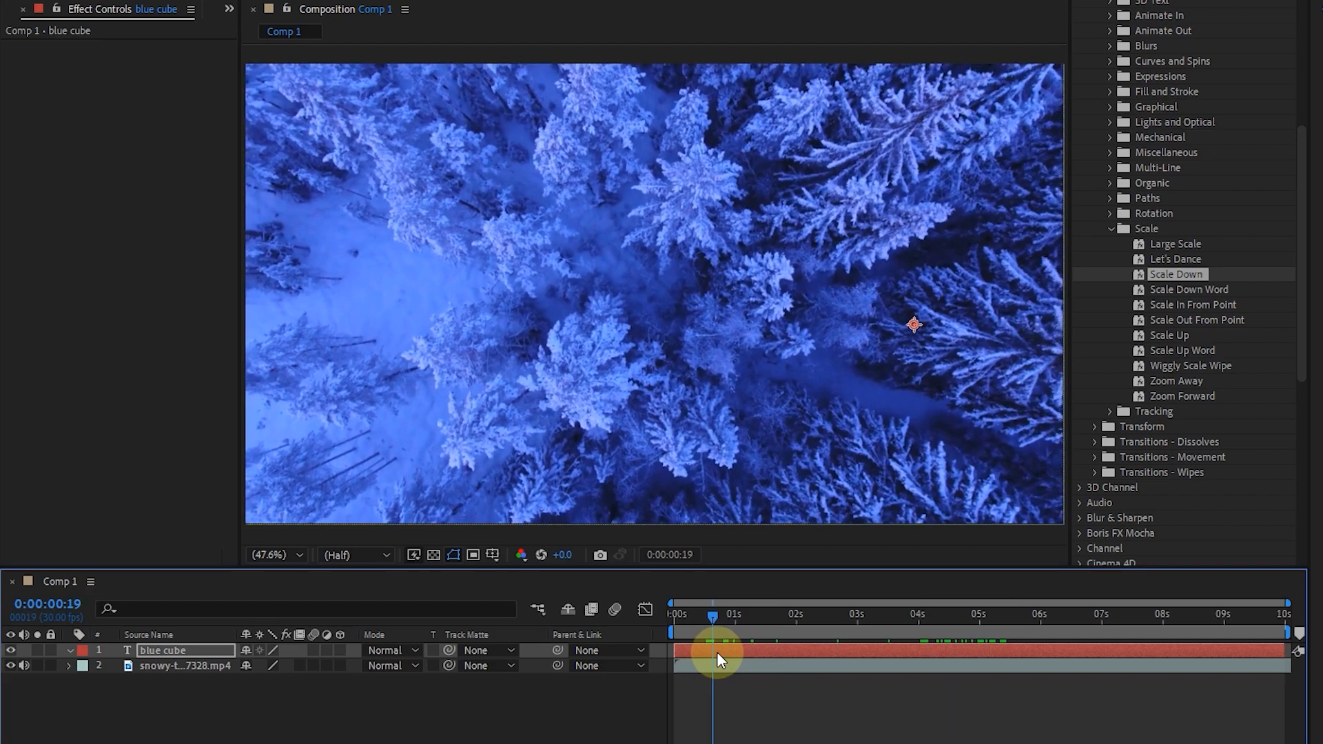
pyautogui.press('space')
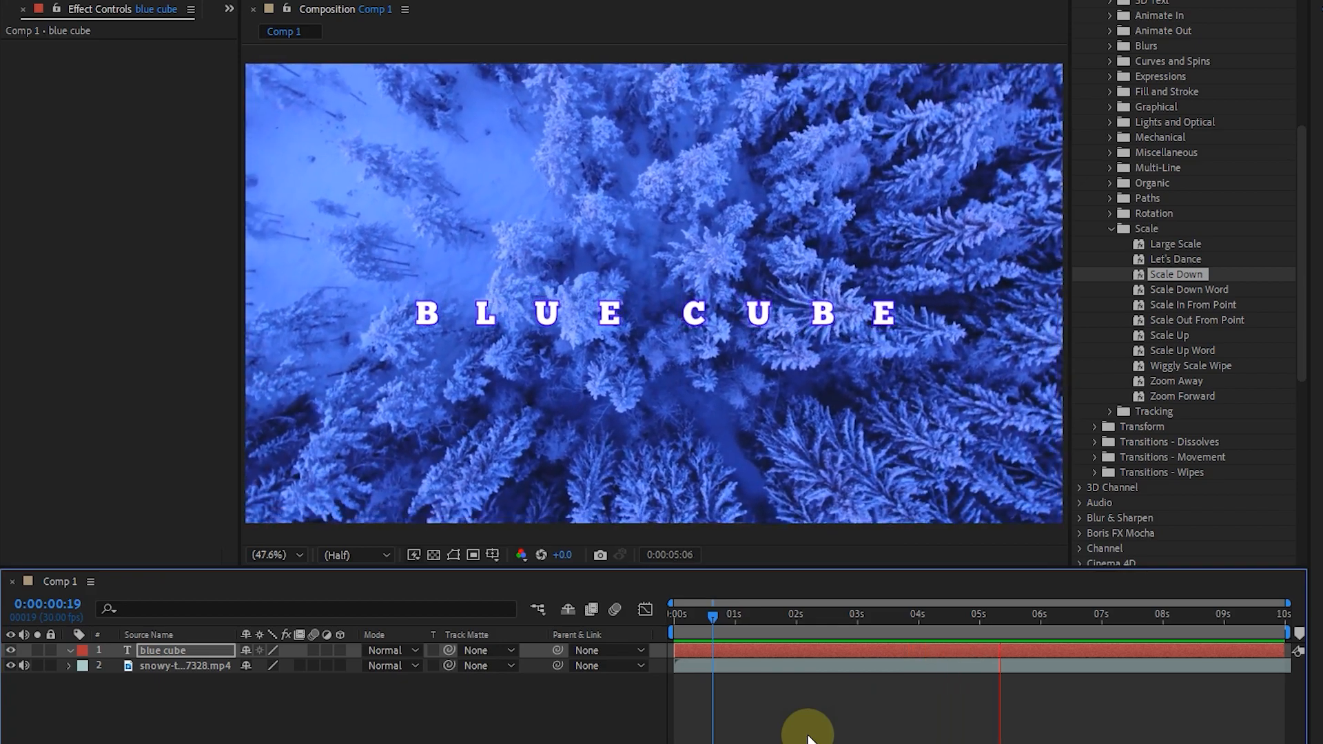
# Step: Speed up both scale animations by moving their end keyframes to about 2.1 seconds and 5.3 seconds, and preview the result
pyautogui.press('u')
pyautogui.click(706, 616)
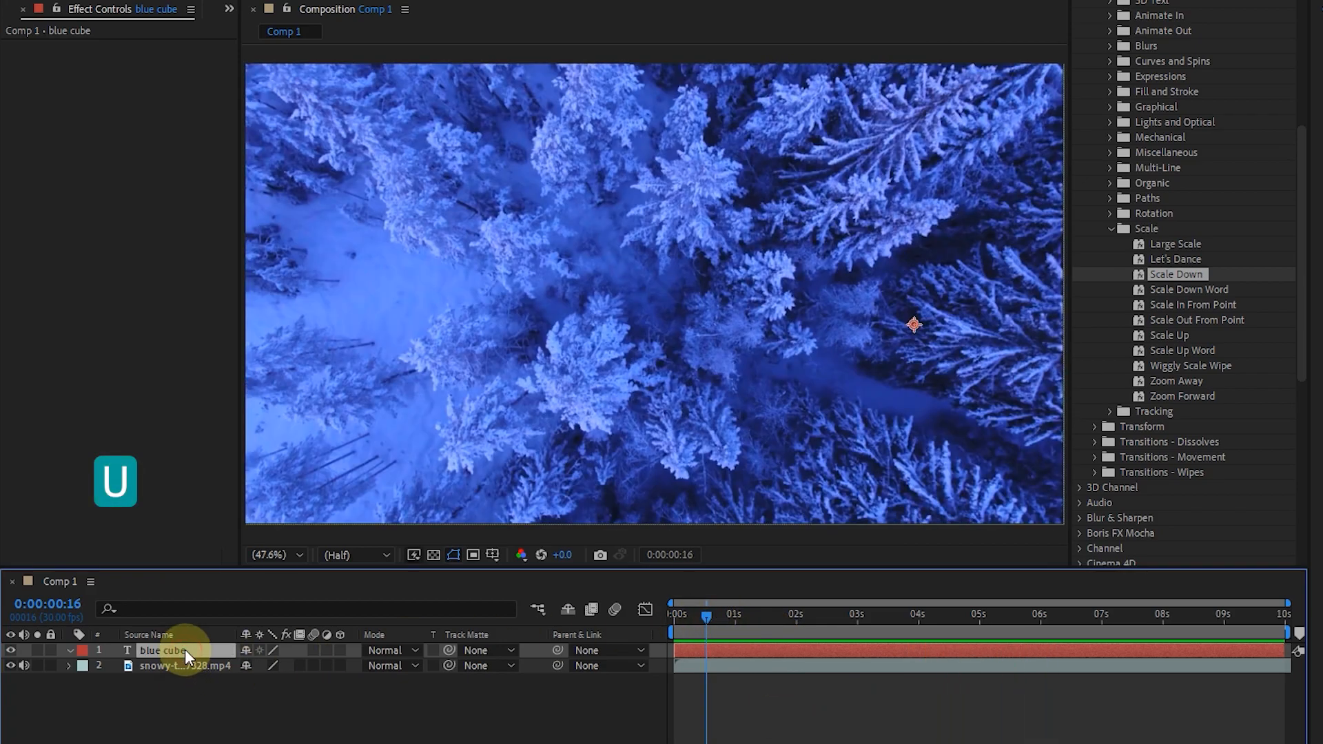
pyautogui.press('u')
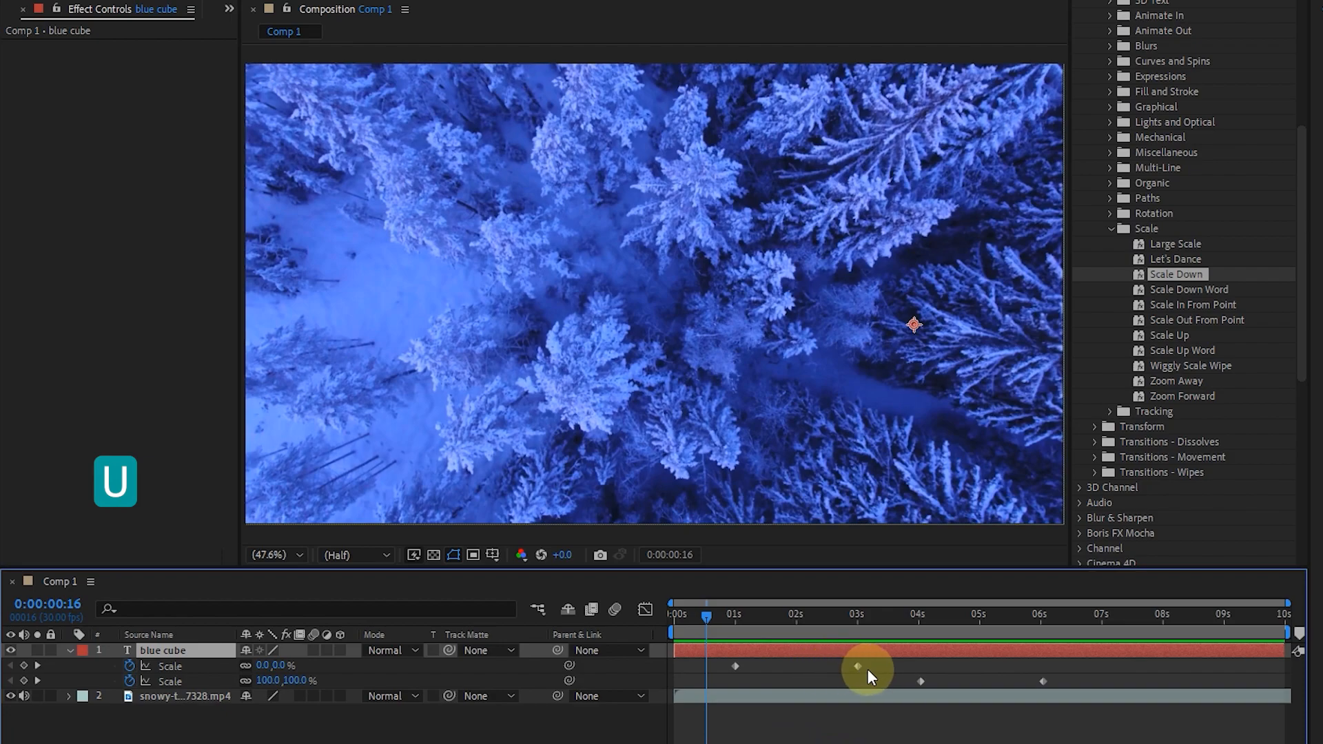
pyautogui.moveTo(861, 666); pyautogui.dragTo(822, 667)
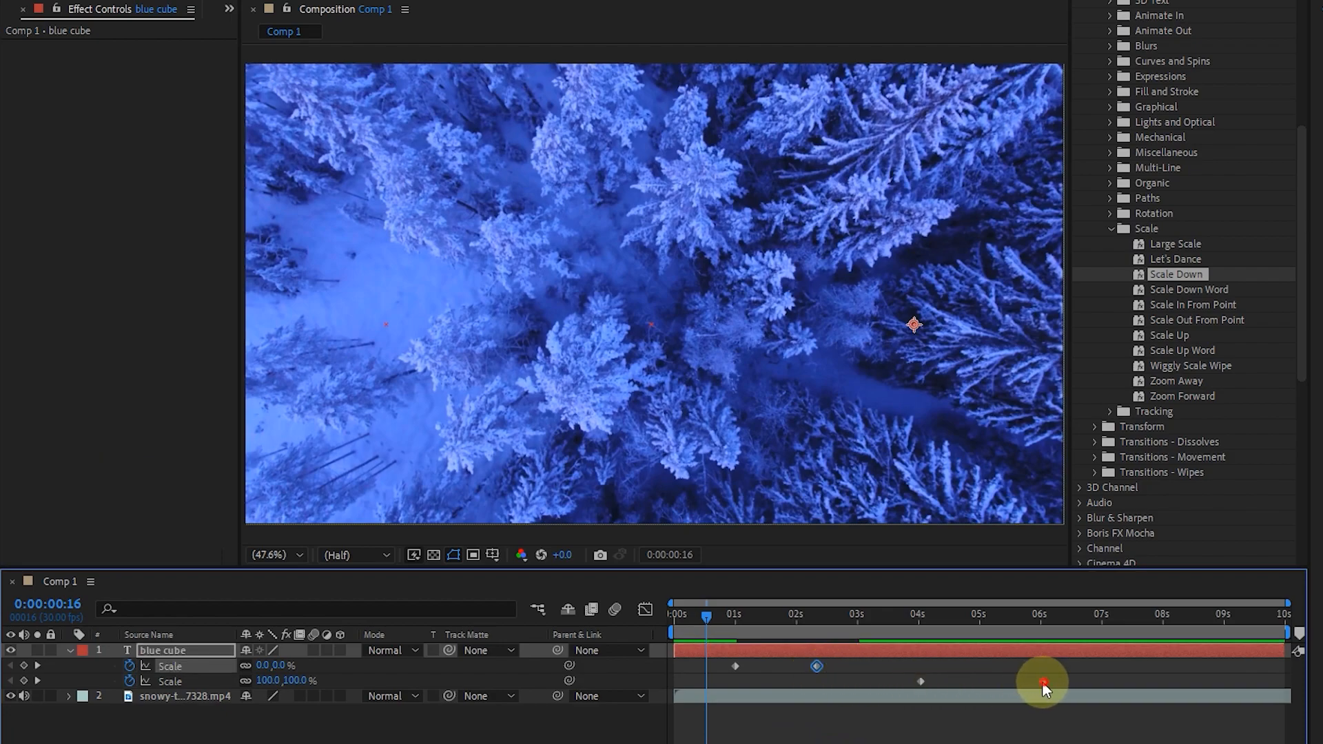
pyautogui.moveTo(1044, 681); pyautogui.dragTo(996, 682)
pyautogui.moveTo(818, 666); pyautogui.dragTo(805, 667)
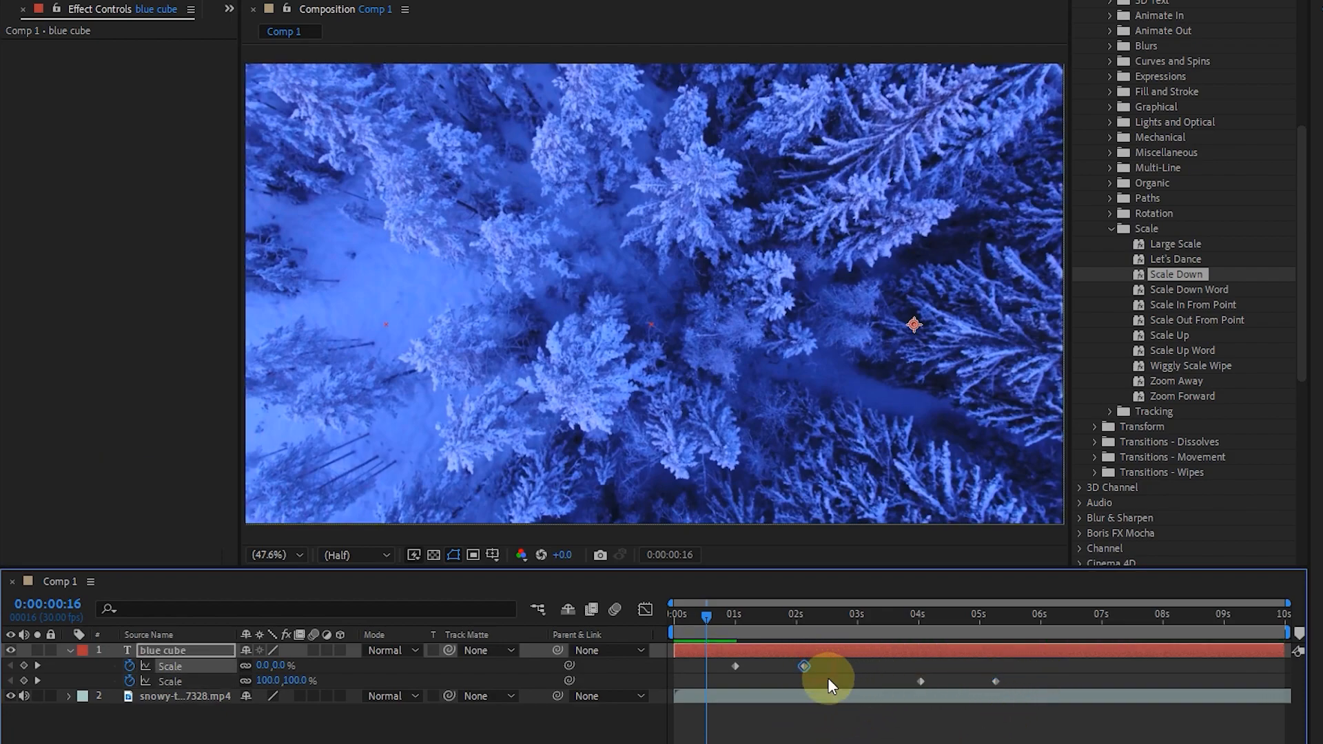
pyautogui.press('space')
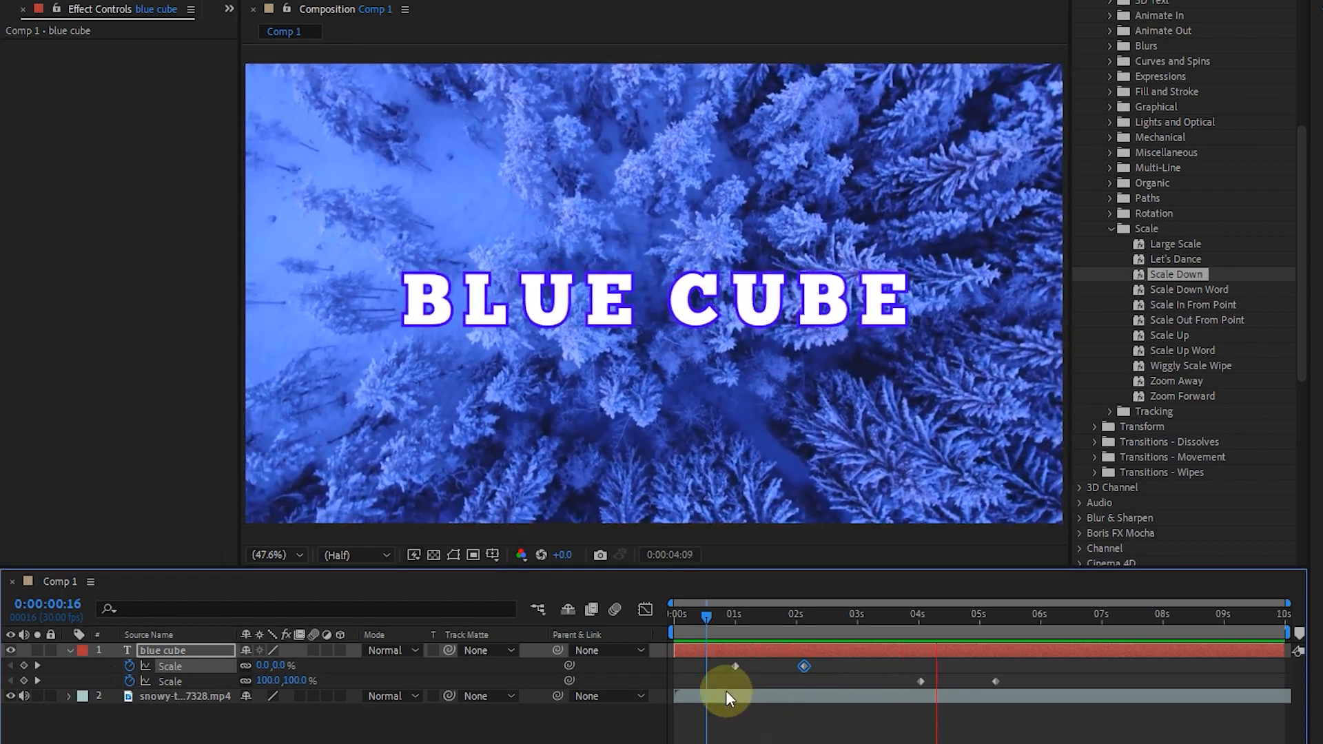
# Step: Undo the scale keyframe changes and both scale presets on the blue cube layer
pyautogui.click(725, 611)
pyautogui.hotkey('ctrl', 'z')
pyautogui.hotkey('ctrl', 'z')
pyautogui.hotkey('ctrl', 'z')
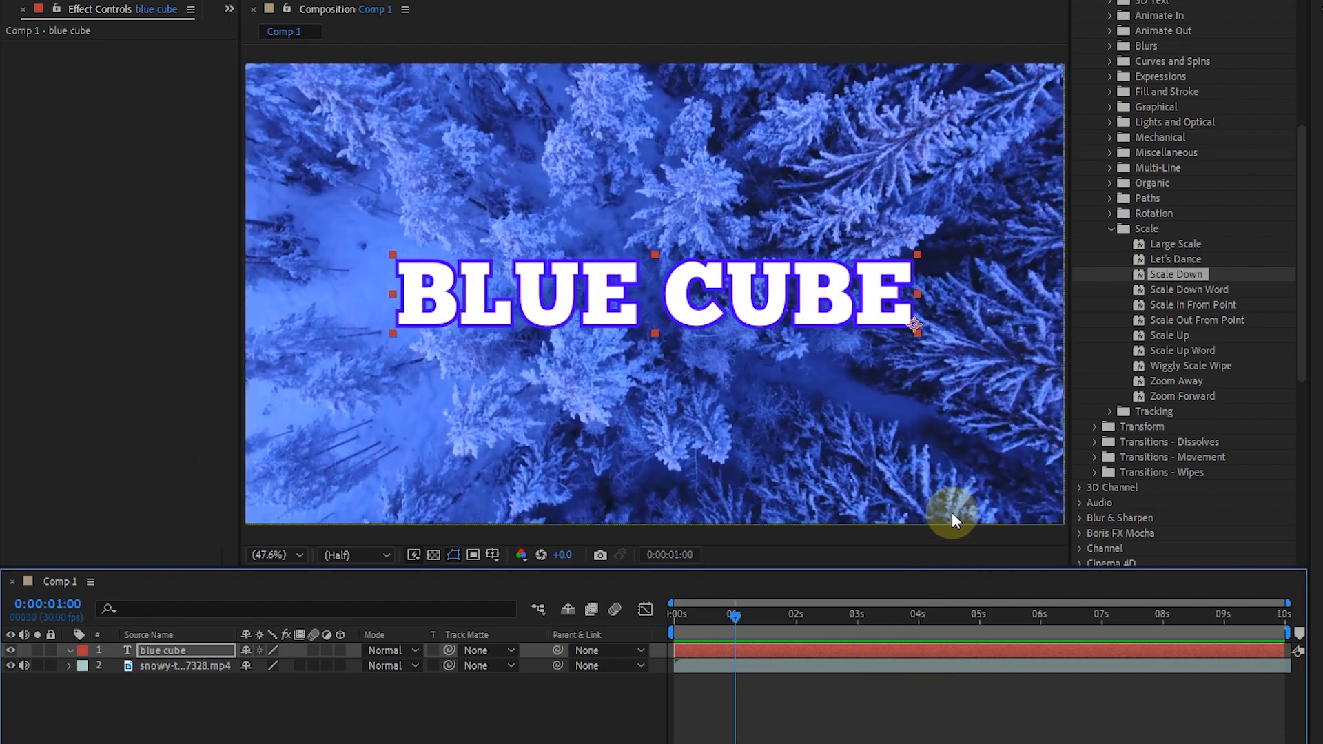
# Step: Apply the Angle Fly-In preset from the Text > Miscellaneous presets to the blue cube layer at 1 second
pyautogui.click(1111, 228)
pyautogui.scroll(4, 1130, 254)
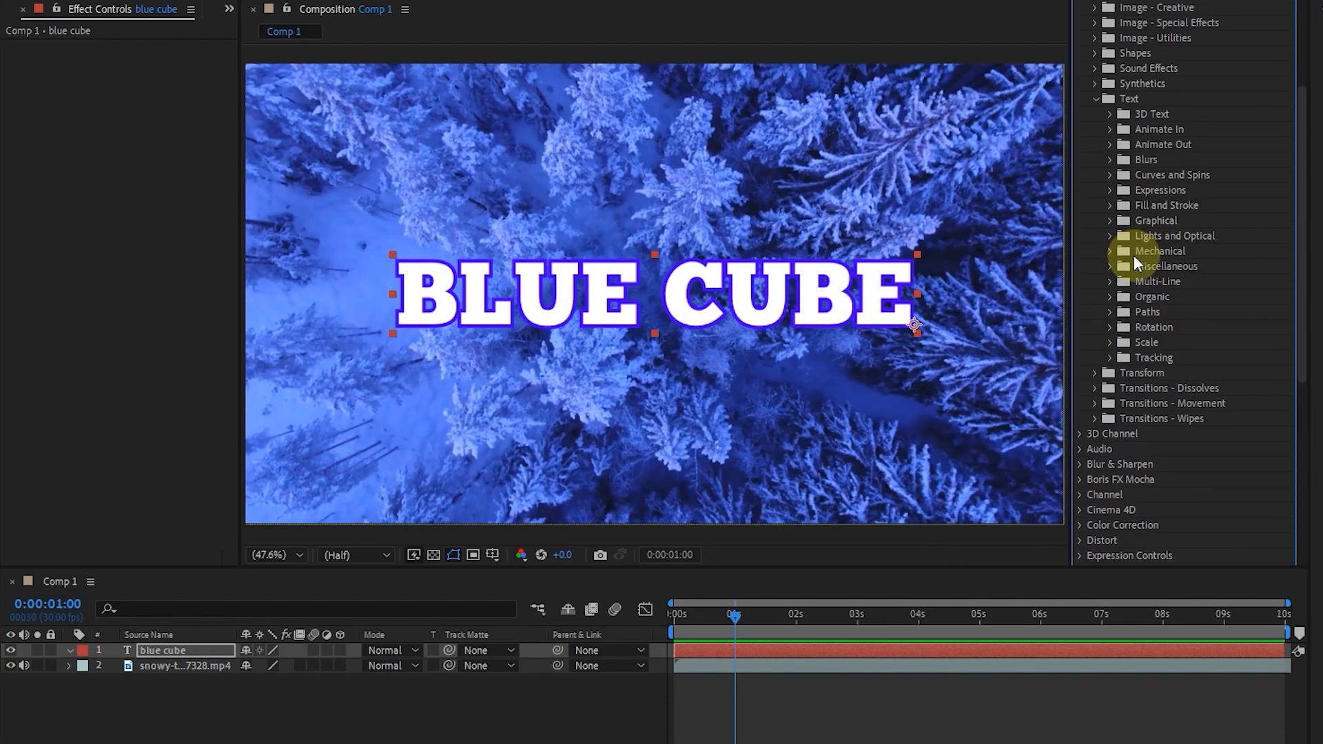
pyautogui.click(1110, 324)
pyautogui.moveTo(1199, 334); pyautogui.dragTo(686, 290)
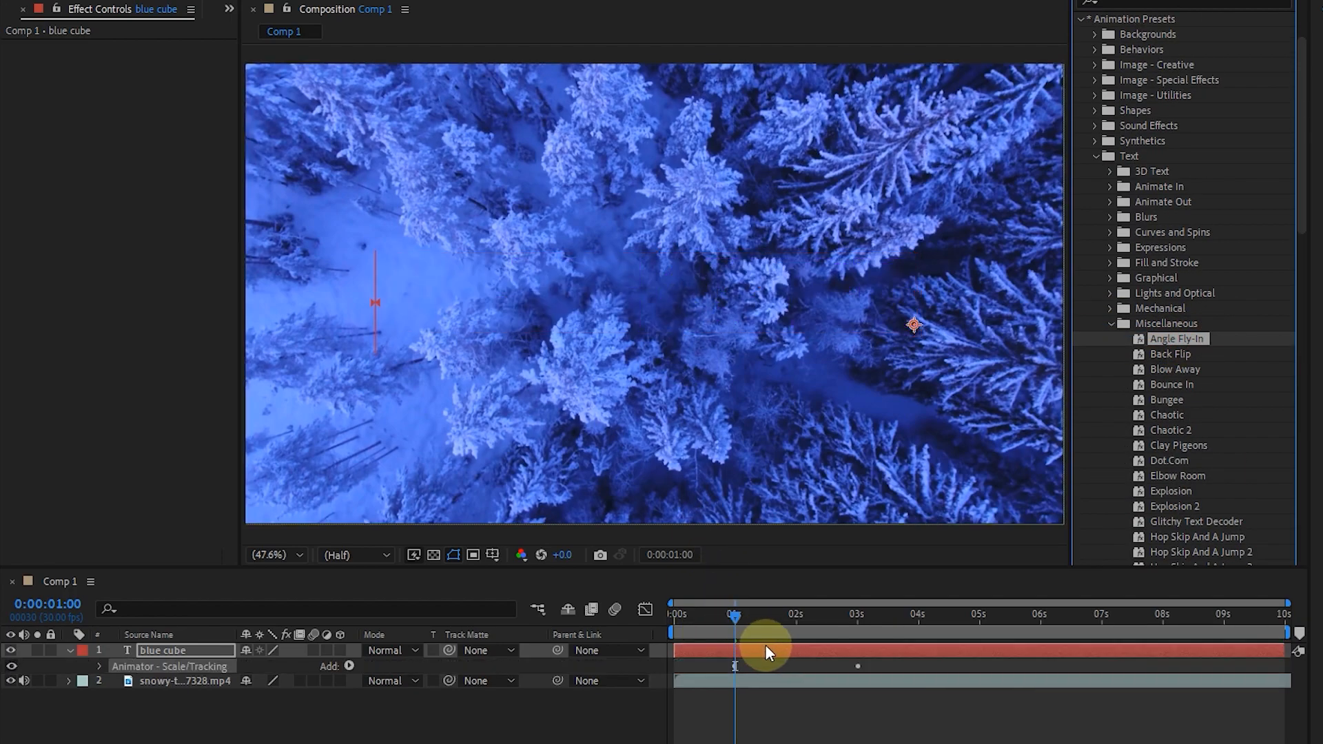
# Step: Apply the Explosion text preset to the blue cube layer at 5 seconds
pyautogui.moveTo(738, 615); pyautogui.dragTo(982, 639)
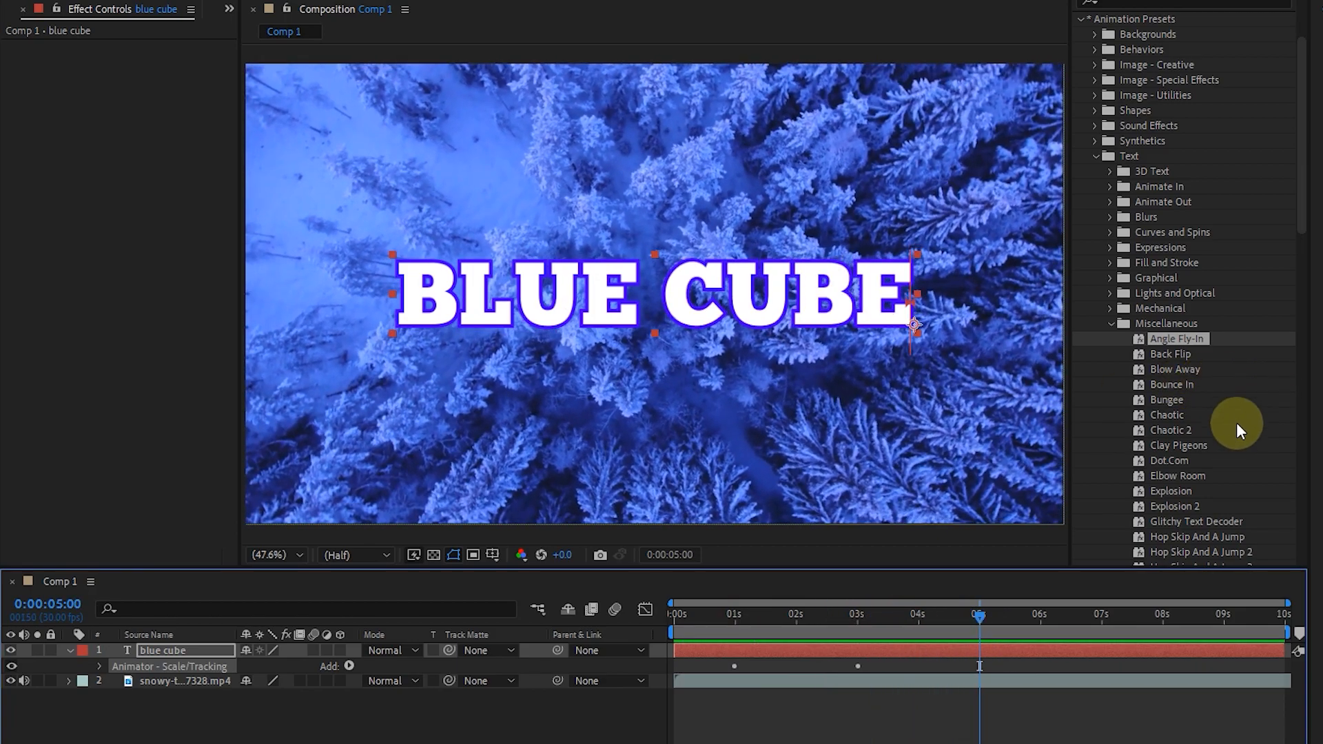
pyautogui.click(1171, 490)
pyautogui.moveTo(1172, 490); pyautogui.dragTo(138, 651)
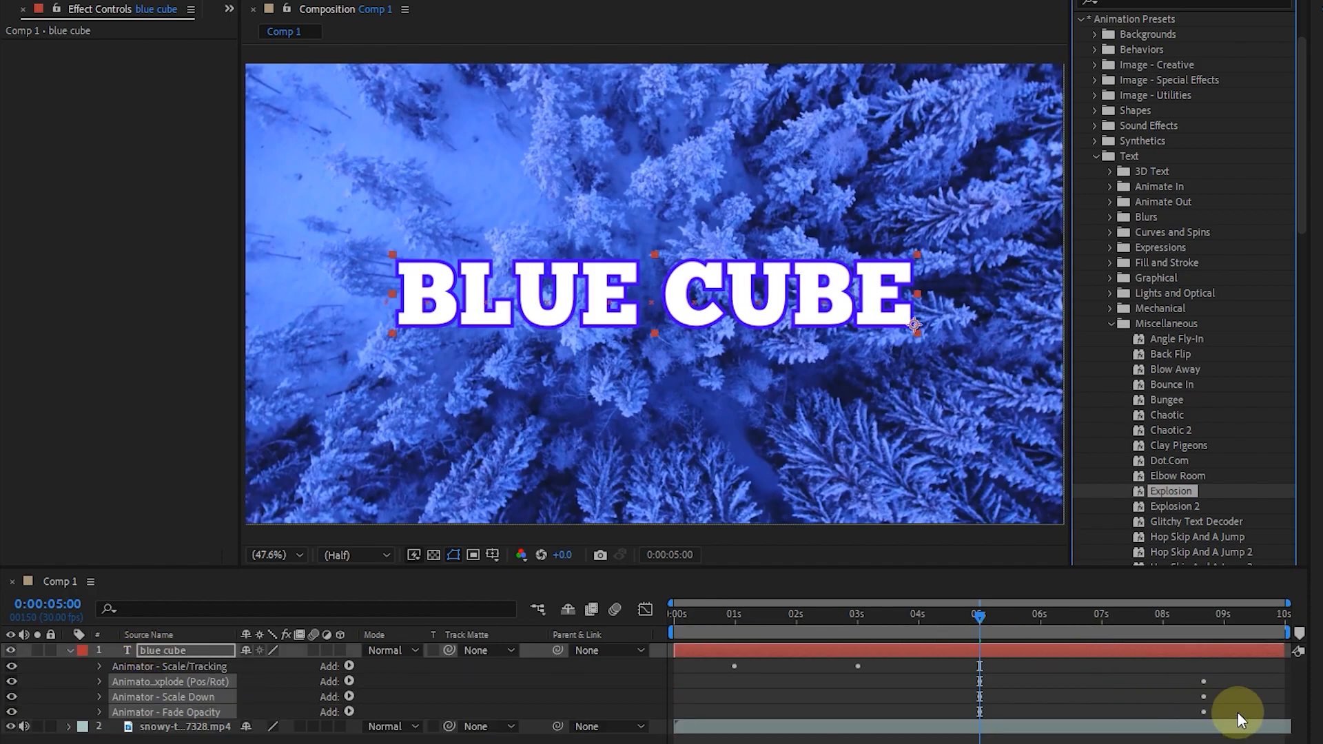
# Step: Preview the fly-in and explosion animations from 0:00:00:12
pyautogui.moveTo(1000, 613); pyautogui.dragTo(957, 613)
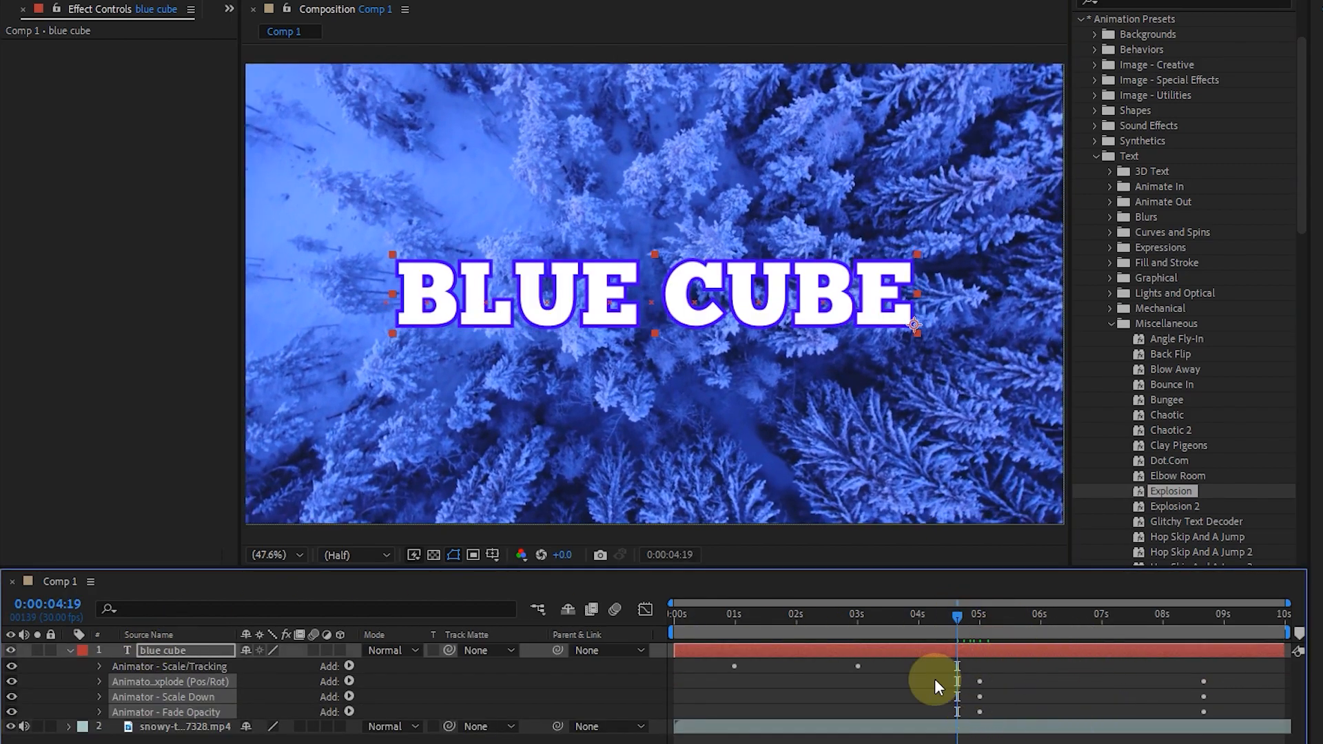
pyautogui.moveTo(731, 619); pyautogui.dragTo(706, 714)
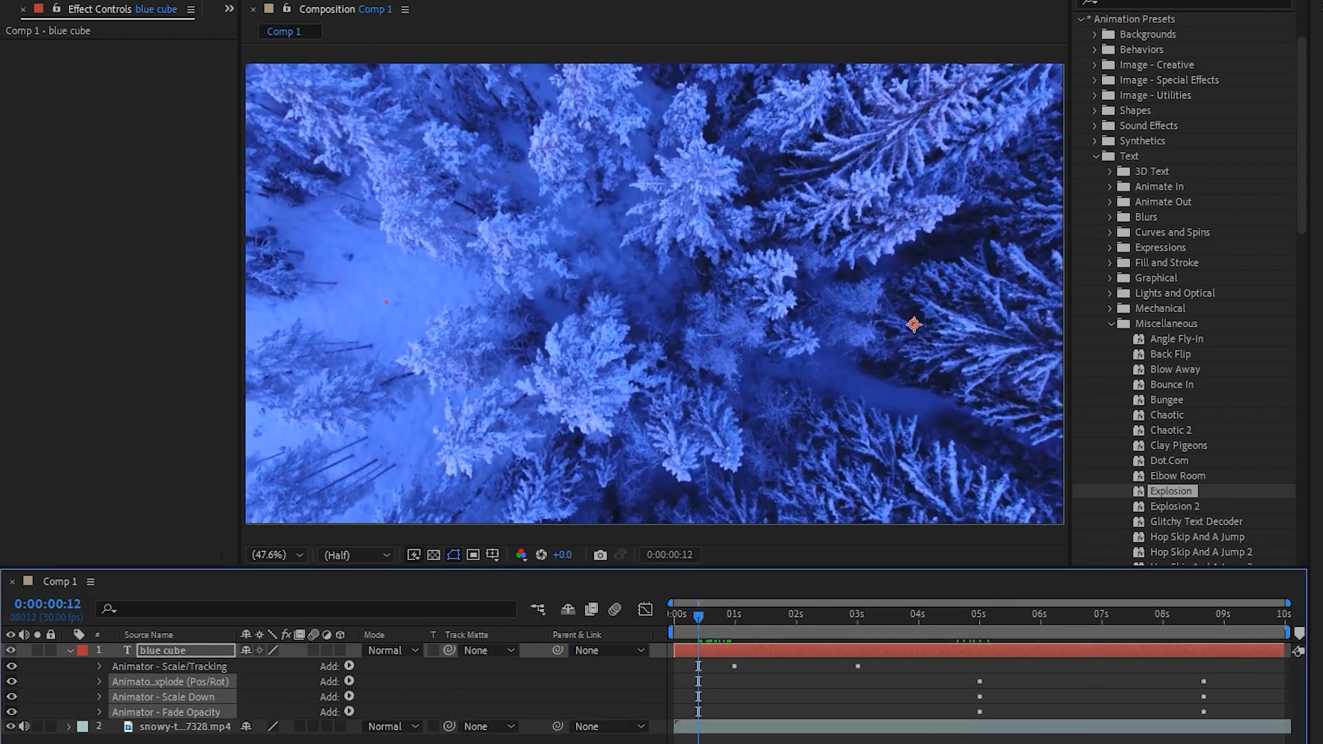
pyautogui.press('space')
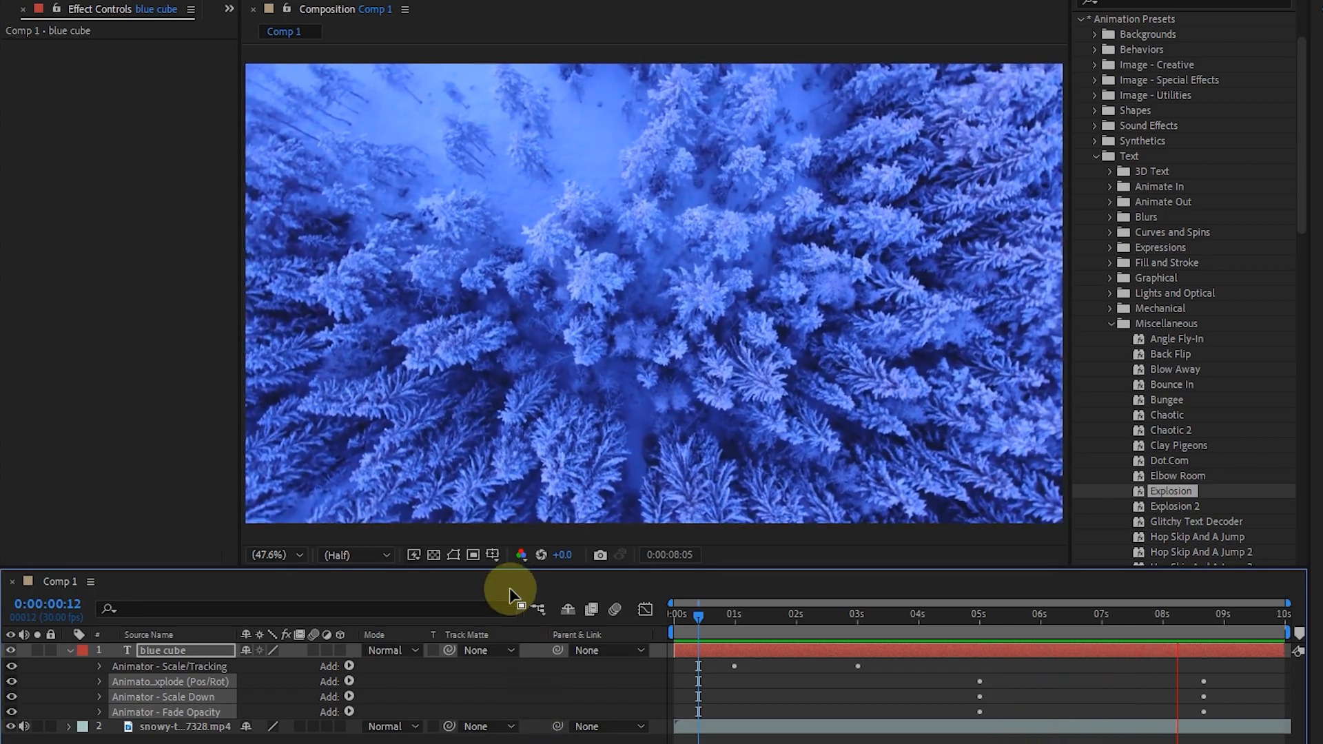
# Step: Undo the Angle Fly-In and Explosion presets on the blue cube layer and collapse the Miscellaneous presets folder
pyautogui.moveTo(705, 614); pyautogui.dragTo(676, 615)
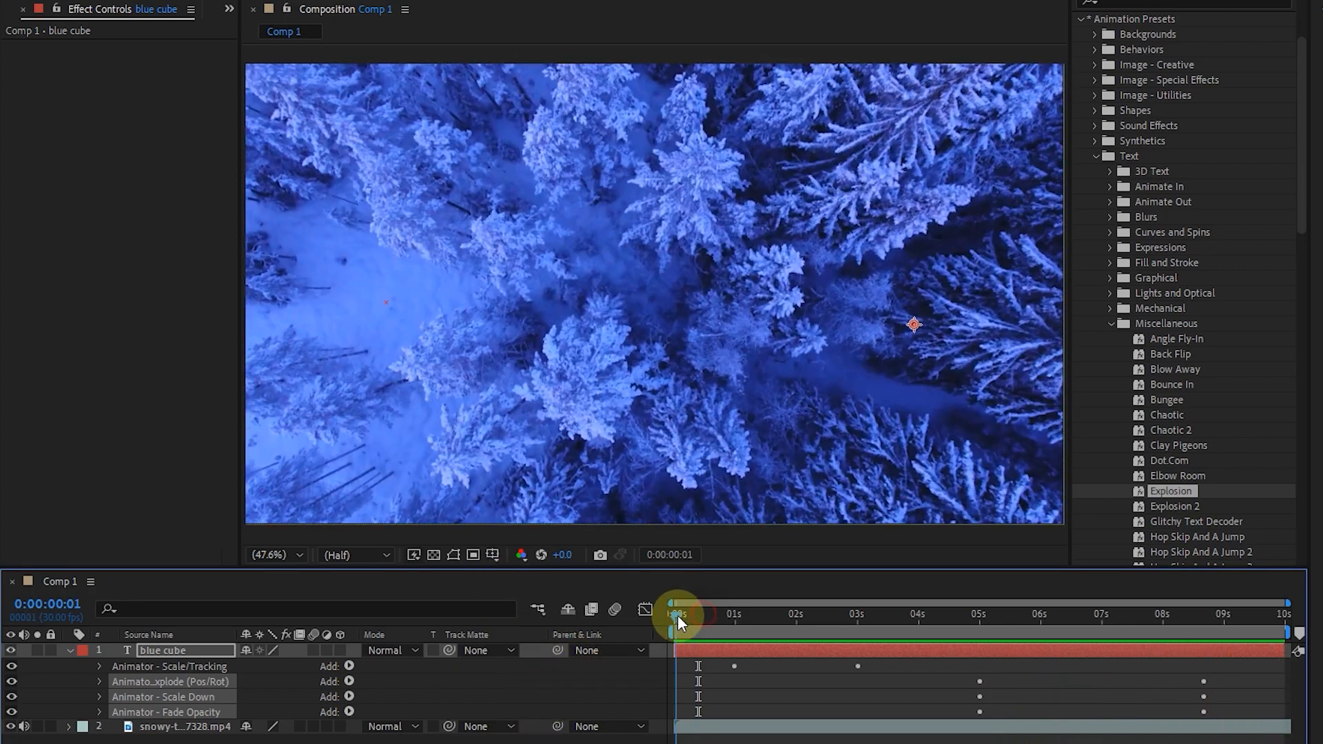
pyautogui.hotkey('ctrl', 'z')
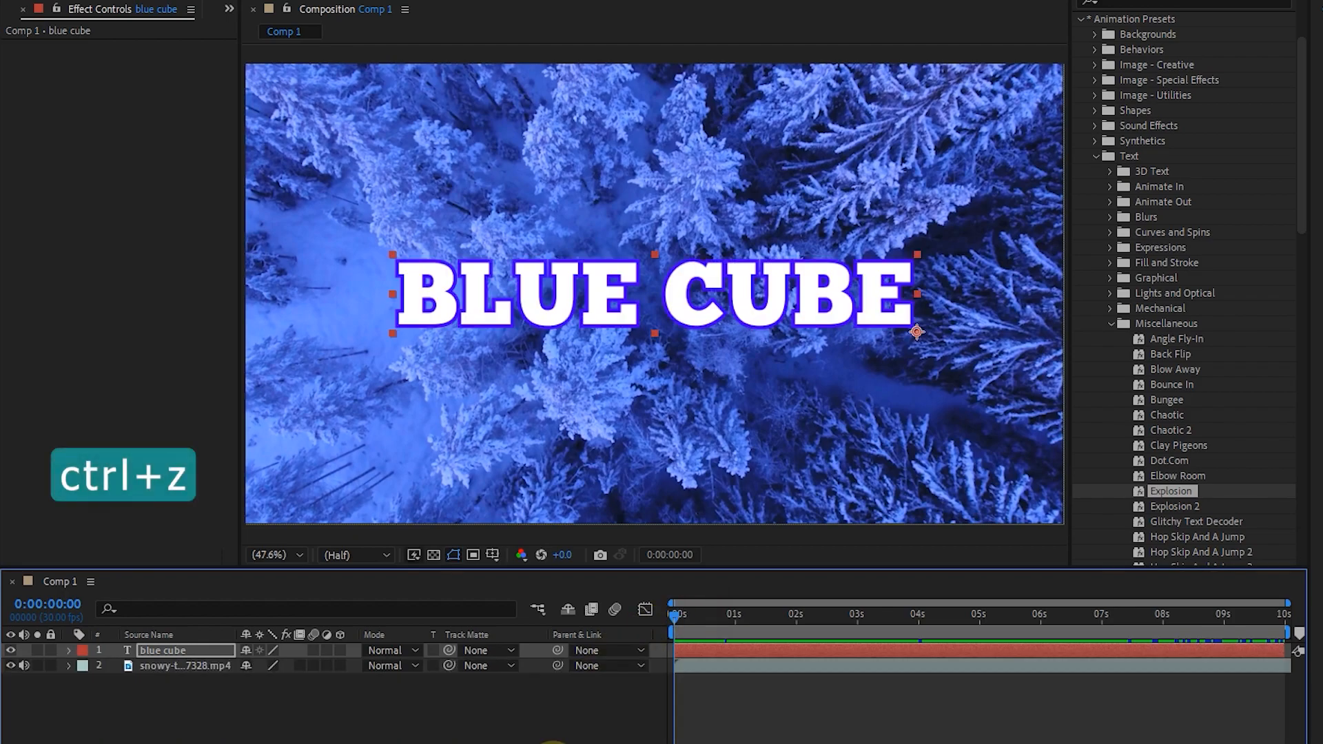
pyautogui.click(1111, 323)
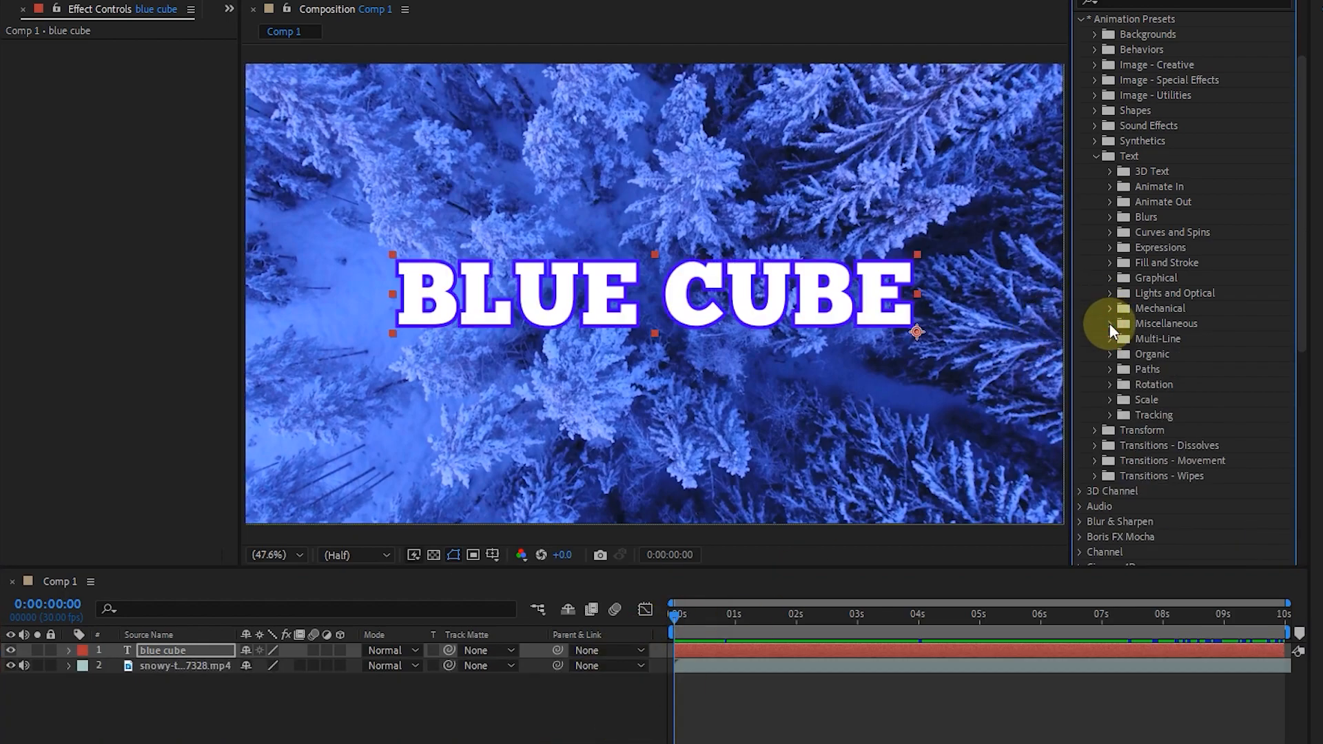
# Step: Apply the Rotate Hue preset from the Fill and Stroke text presets to the title at 0 seconds and preview it
pyautogui.click(1110, 264)
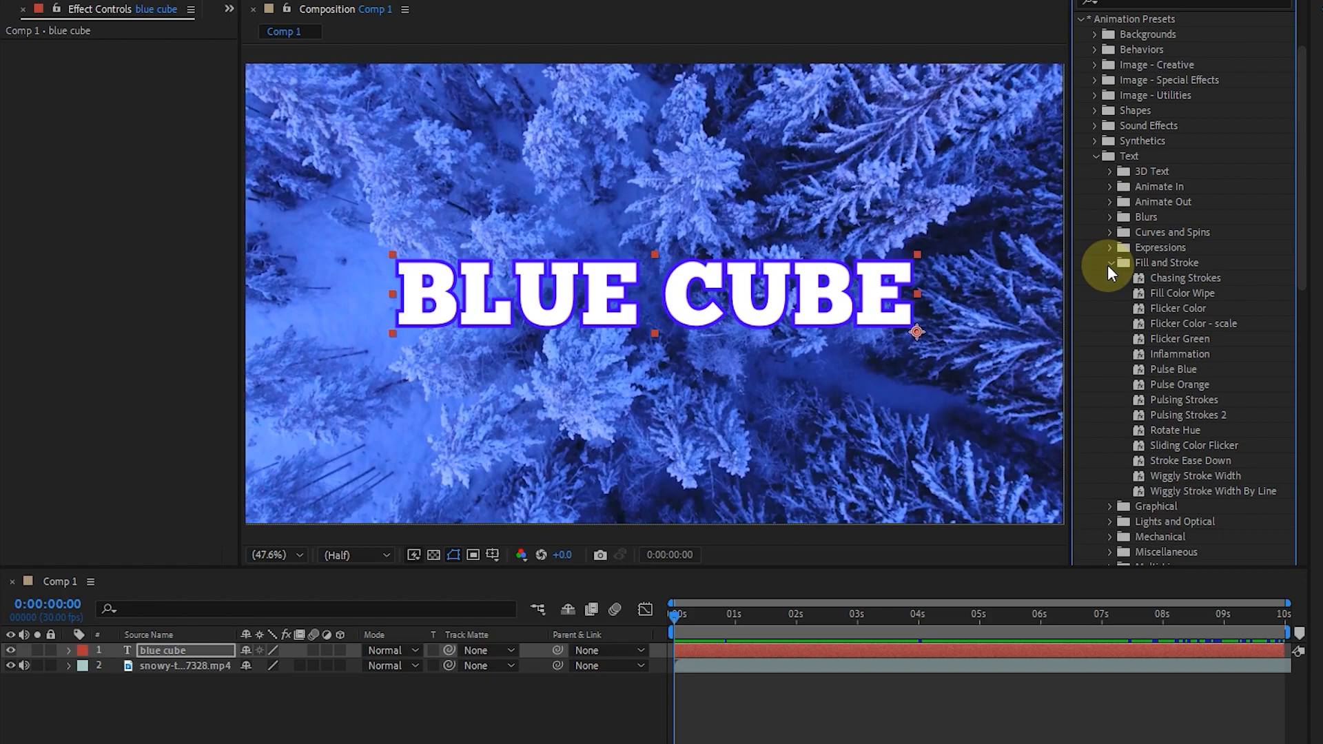
pyautogui.moveTo(1176, 430); pyautogui.dragTo(696, 300)
pyautogui.press('space')
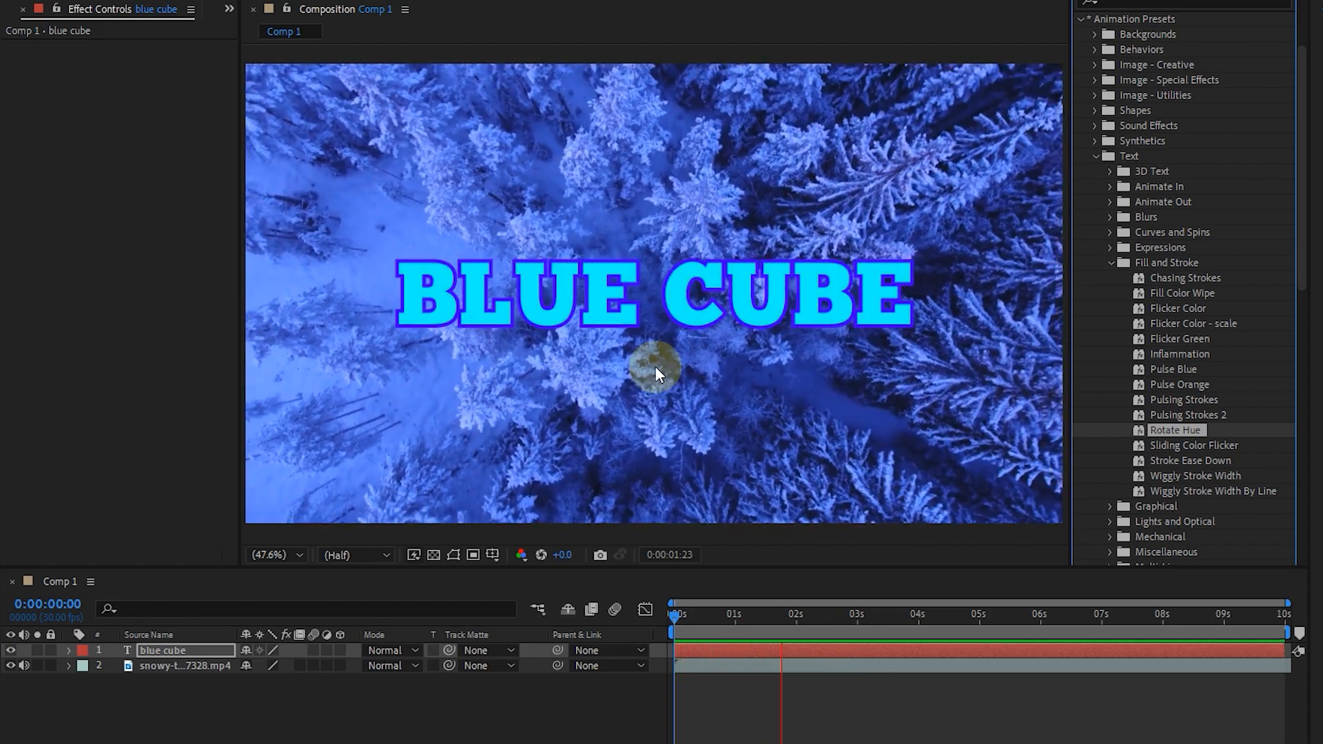
pyautogui.moveTo(843, 627); pyautogui.dragTo(647, 621)
pyautogui.press('space')
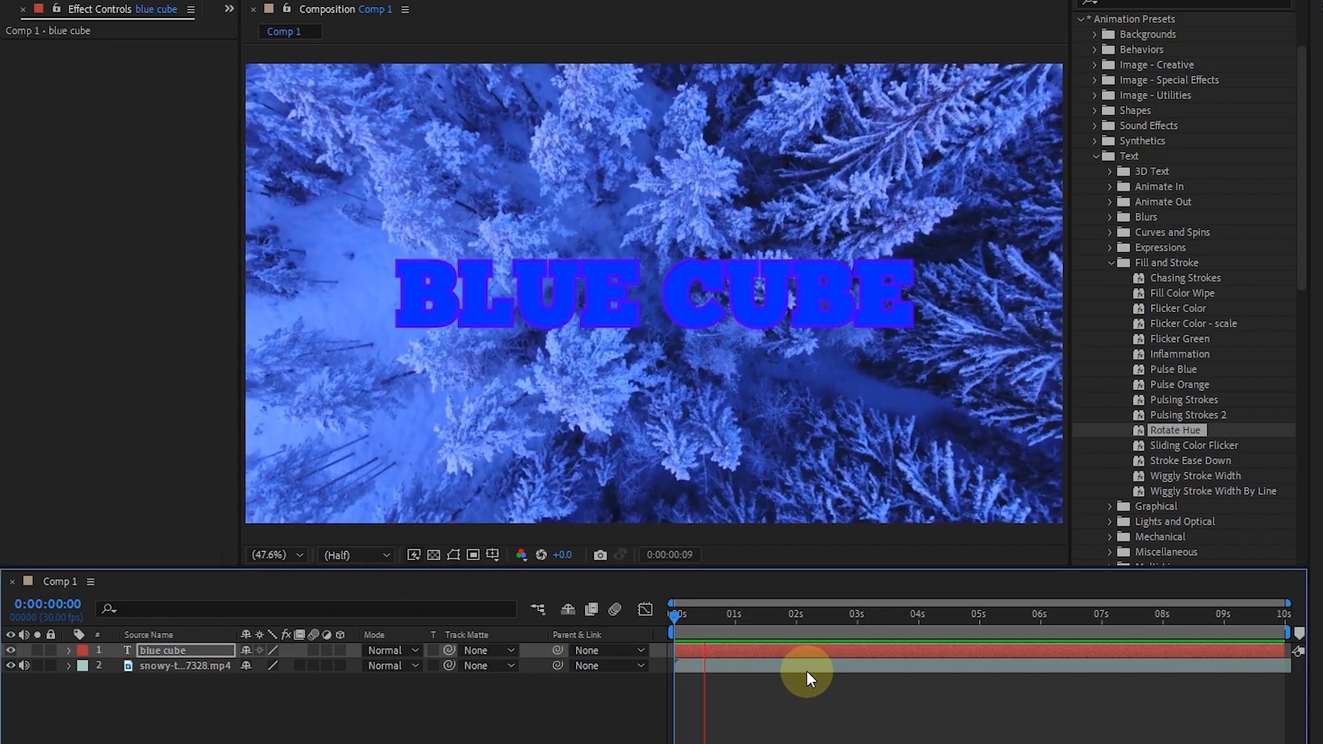
# Step: Undo the Rotate Hue preset, return to the composition's start and collapse the Animation Presets folder
pyautogui.hotkey('ctrl', 'z')
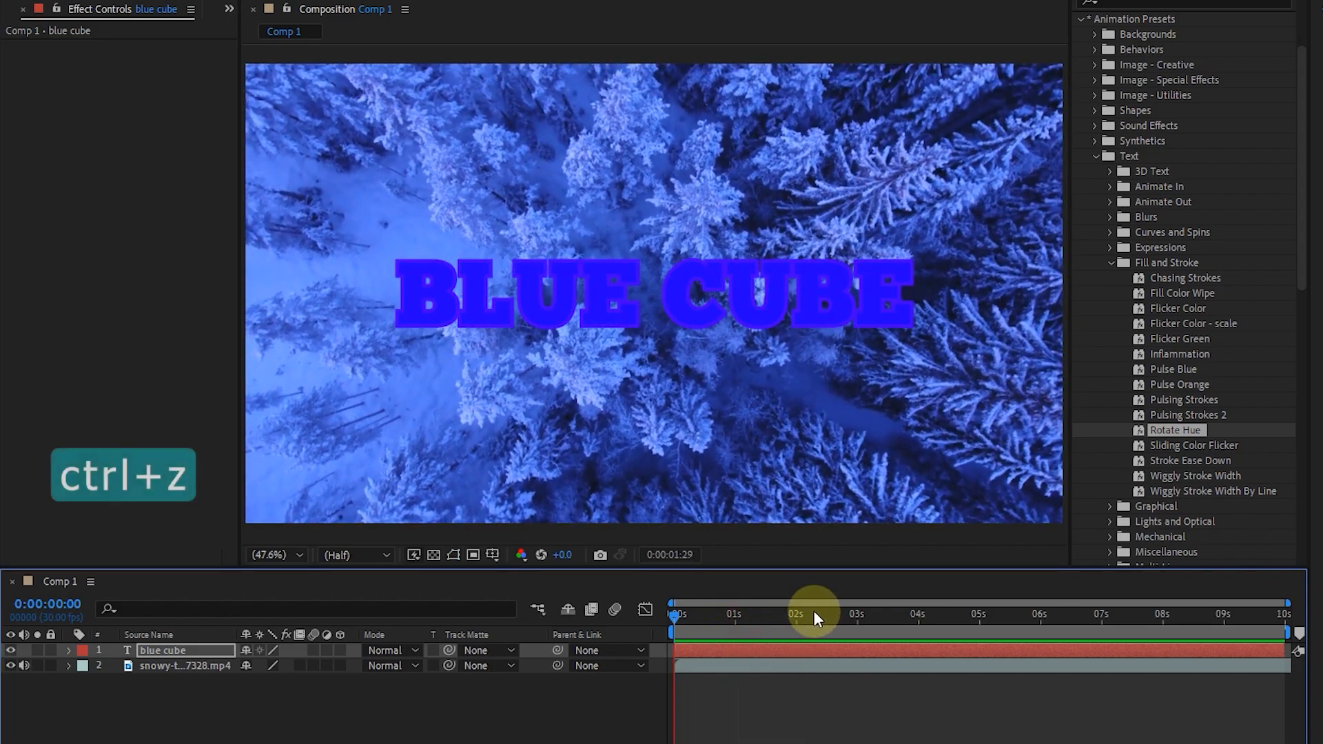
pyautogui.click(673, 617)
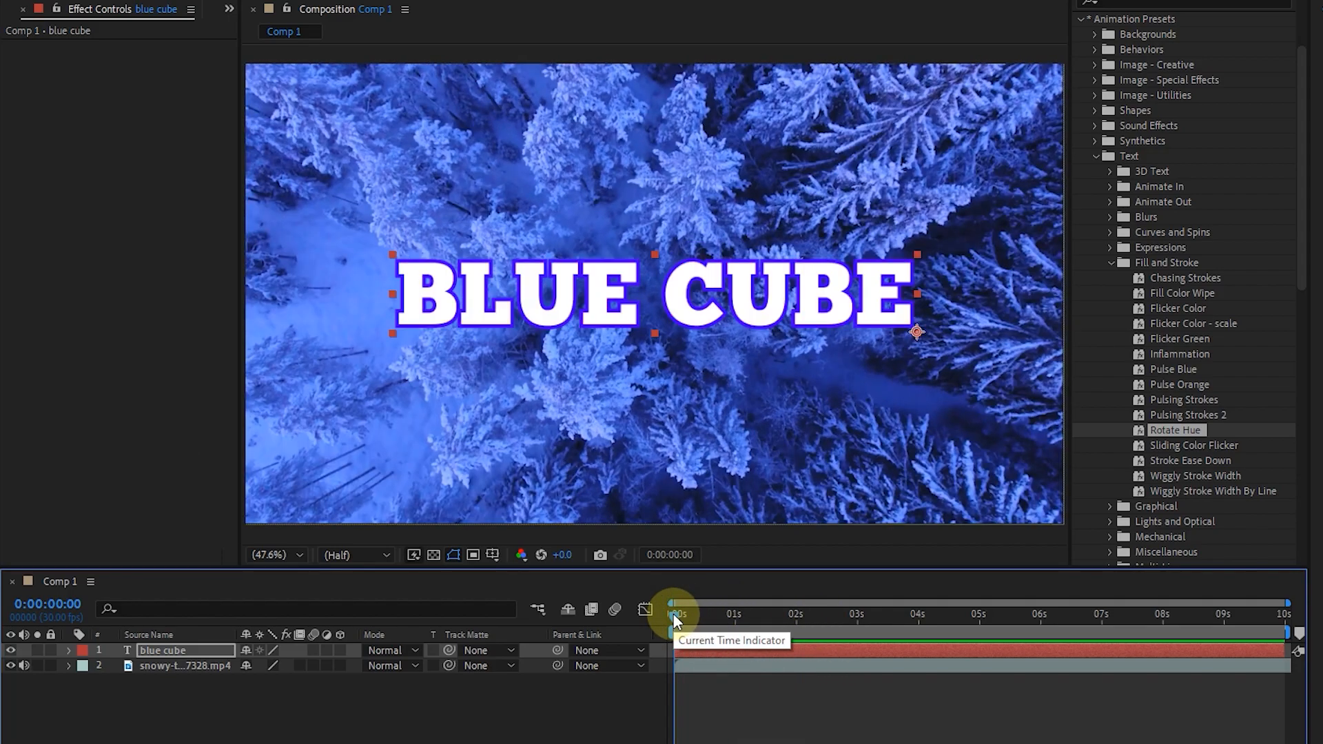
pyautogui.scroll(3, 1077, 383)
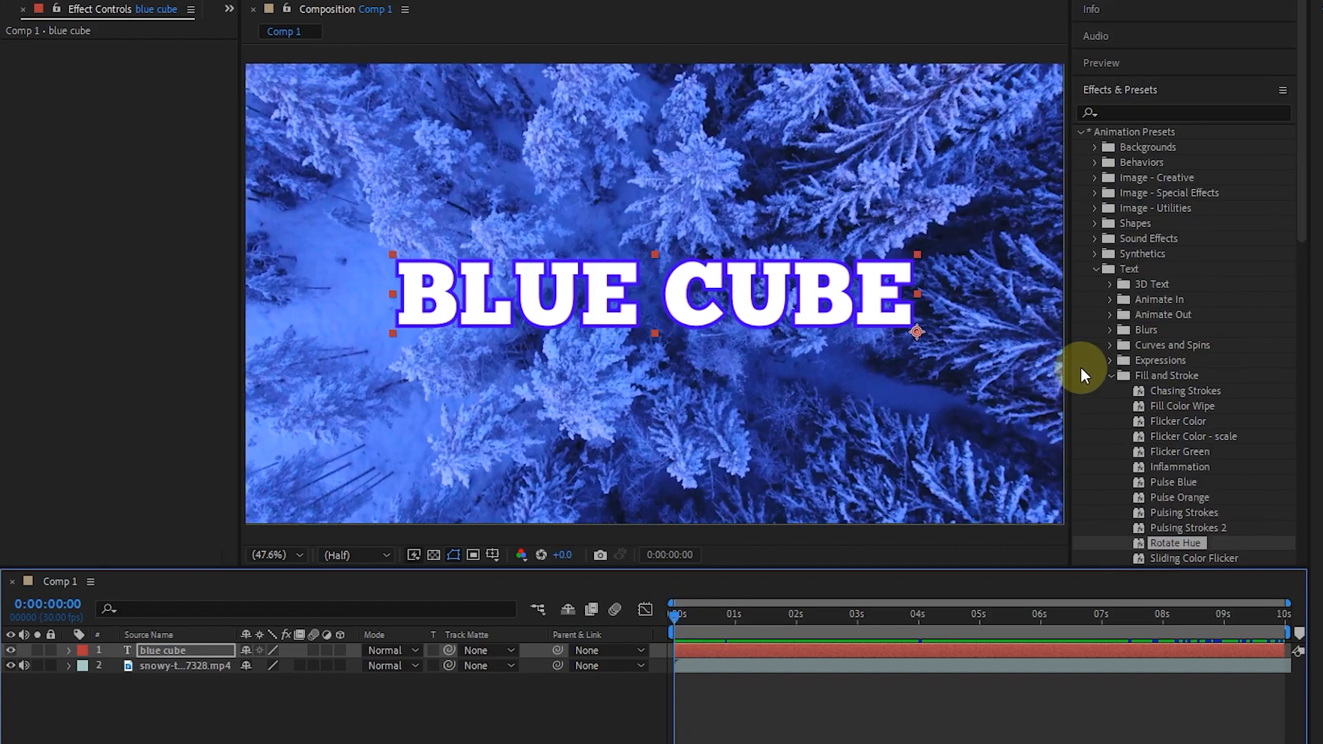
pyautogui.click(1080, 132)
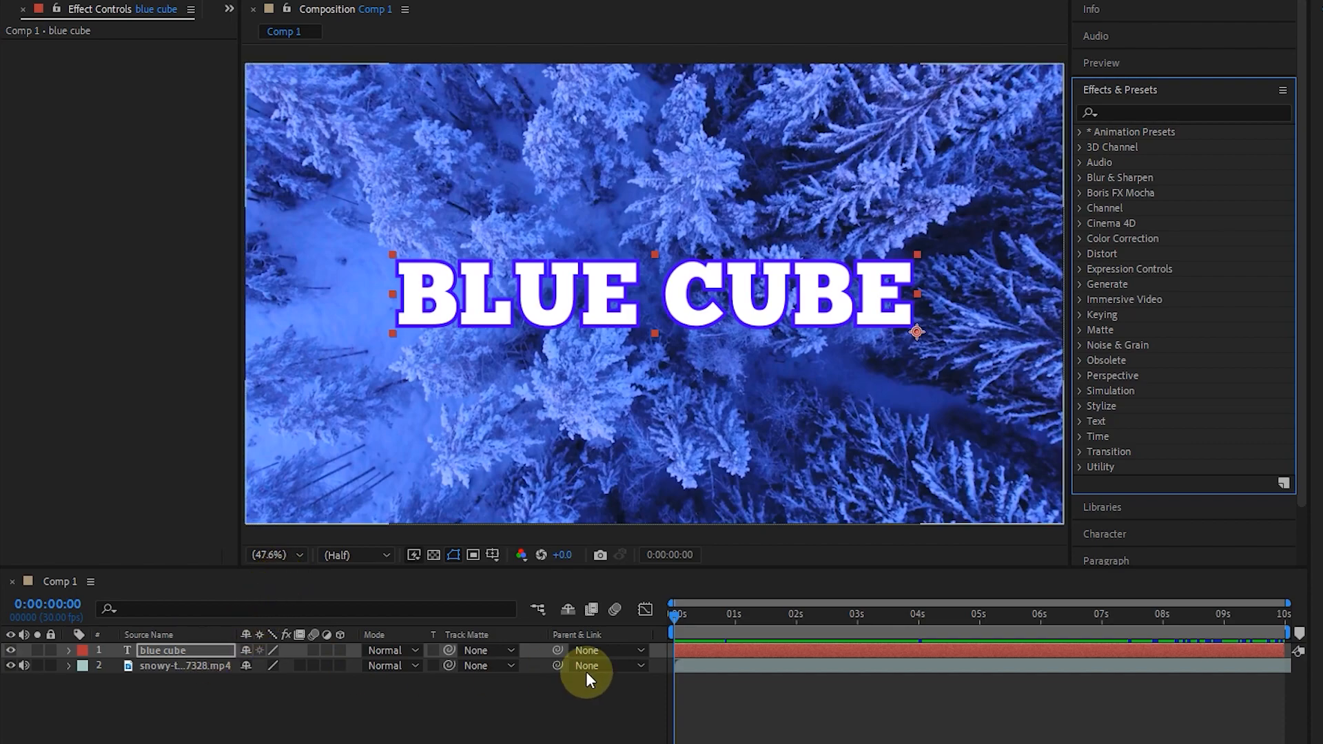
# Step: Set the current time to 1 second and center the blue cube layer's anchor point within the text
pyautogui.click(734, 615)
pyautogui.click(915, 333)
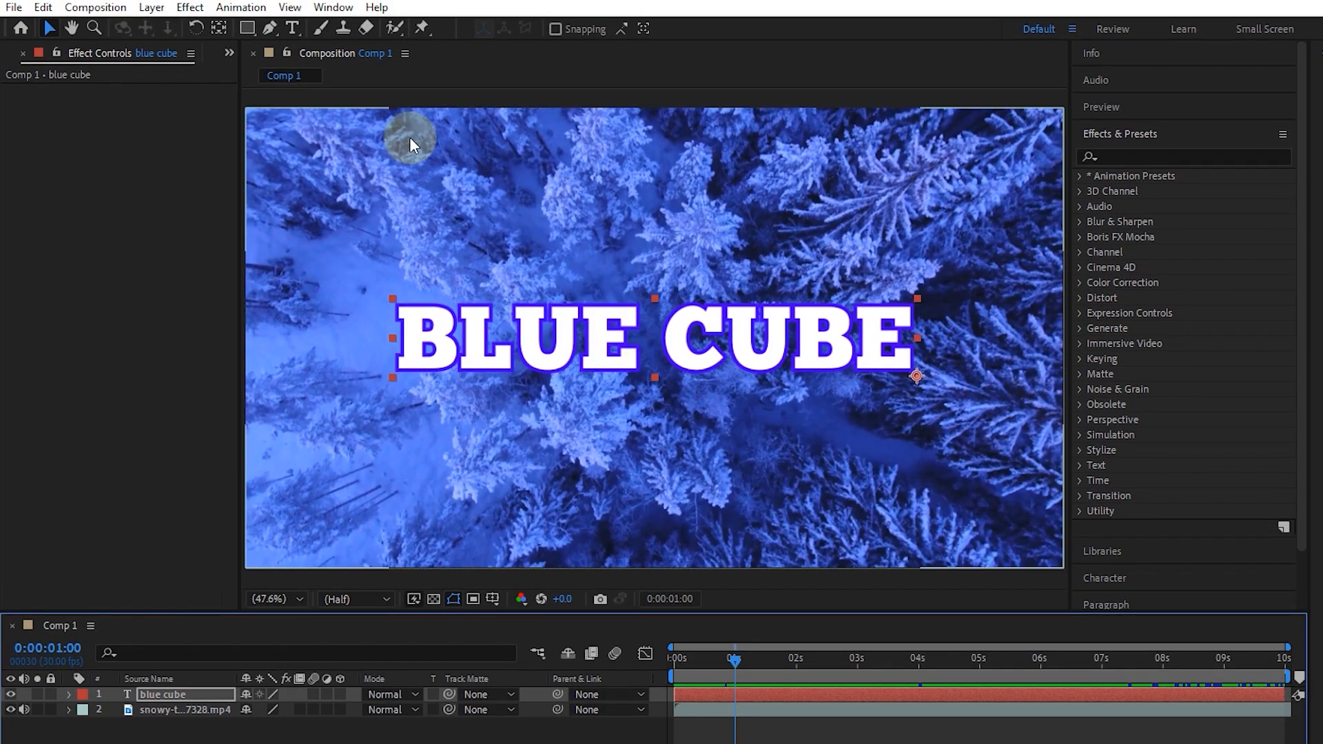
pyautogui.click(219, 31)
pyautogui.keyDown('ctrl'); pyautogui.doubleClick(219, 32); pyautogui.keyUp('ctrl')
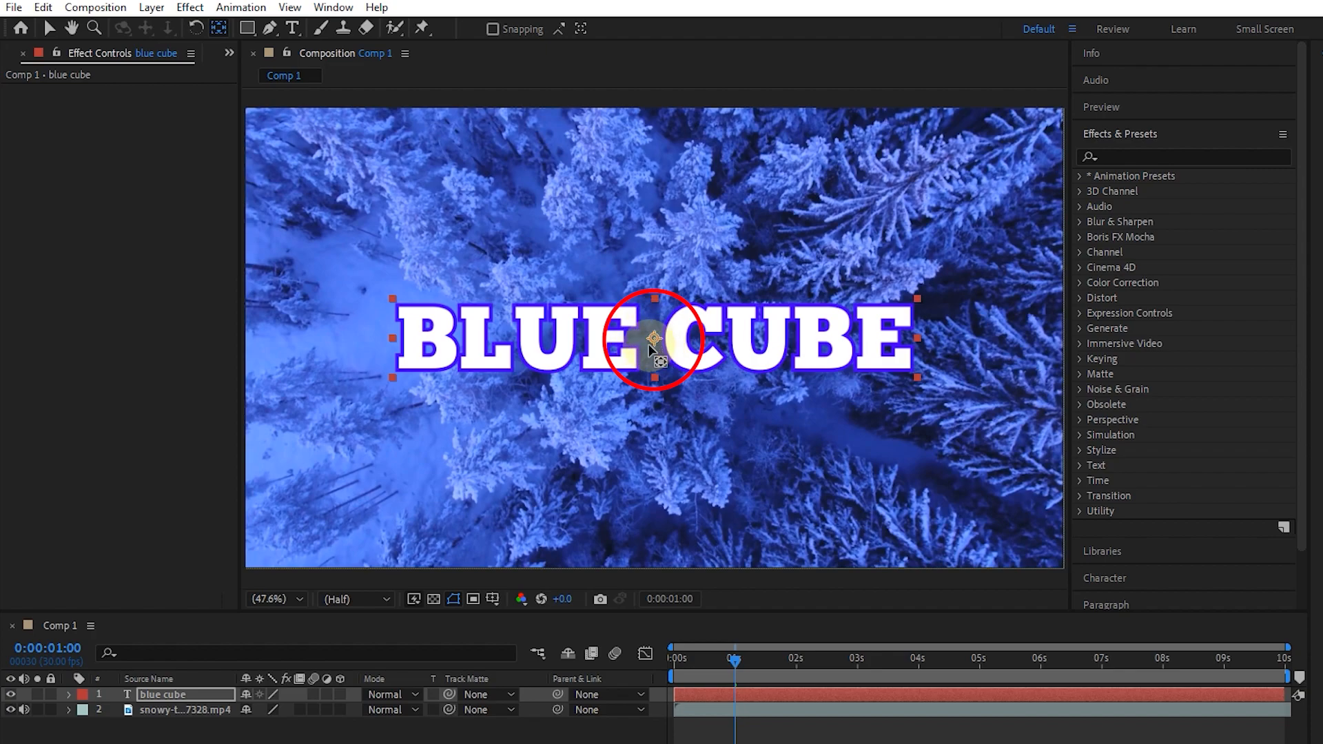
pyautogui.click(49, 29)
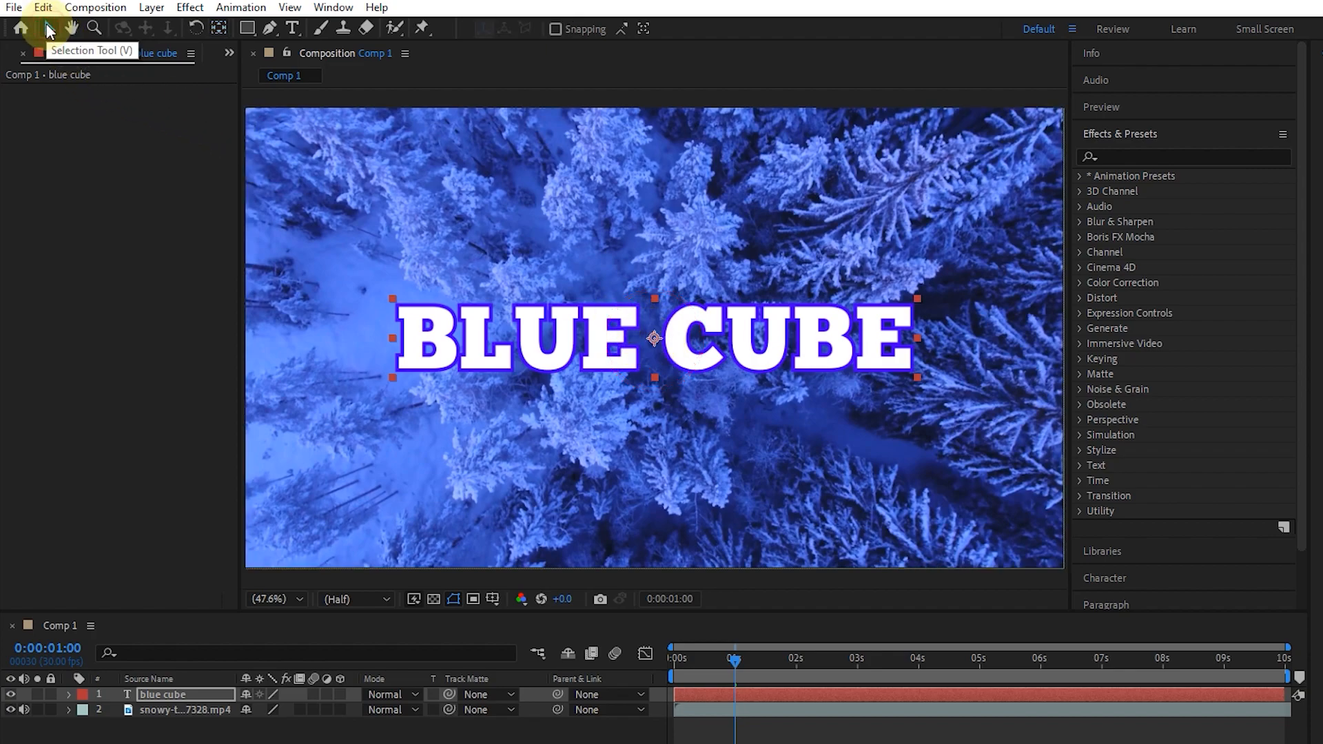
# Step: Start keyframing the blue cube layer's Scale at 1 second with a value of 10%
pyautogui.click(179, 693)
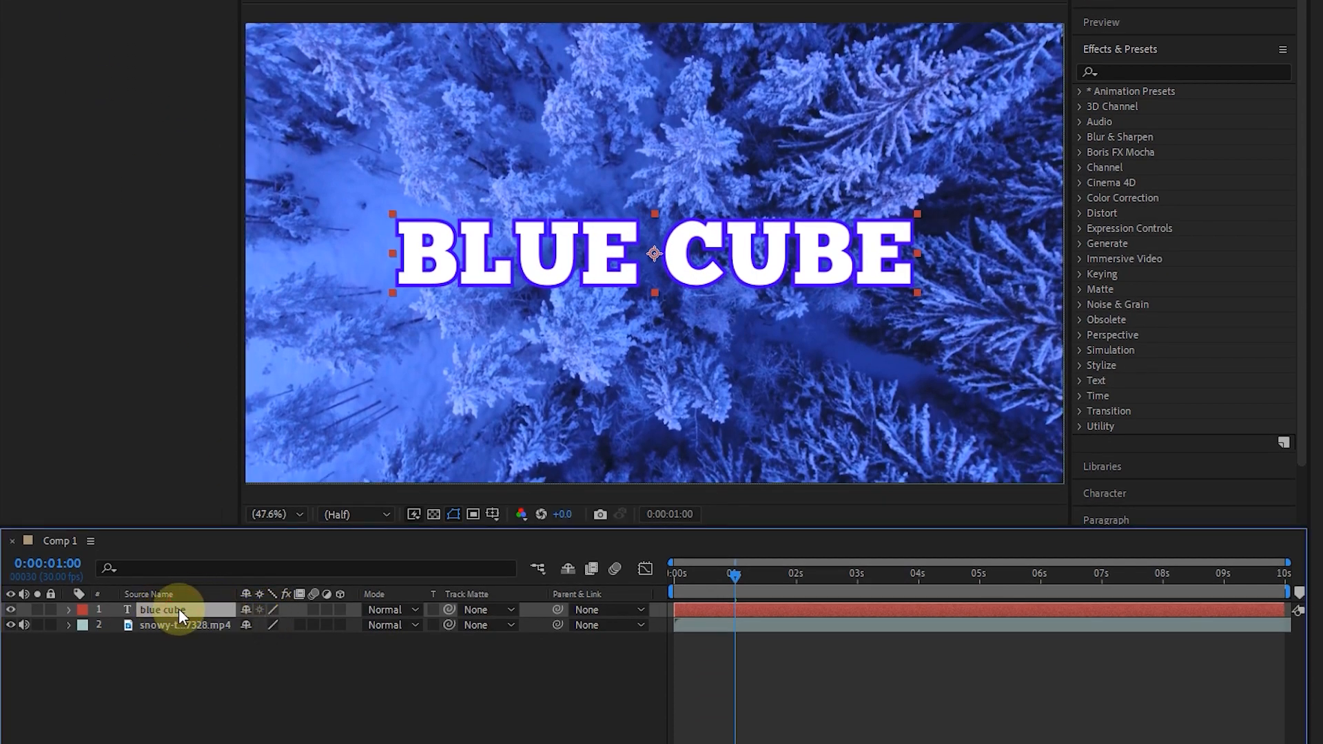
pyautogui.press('s')
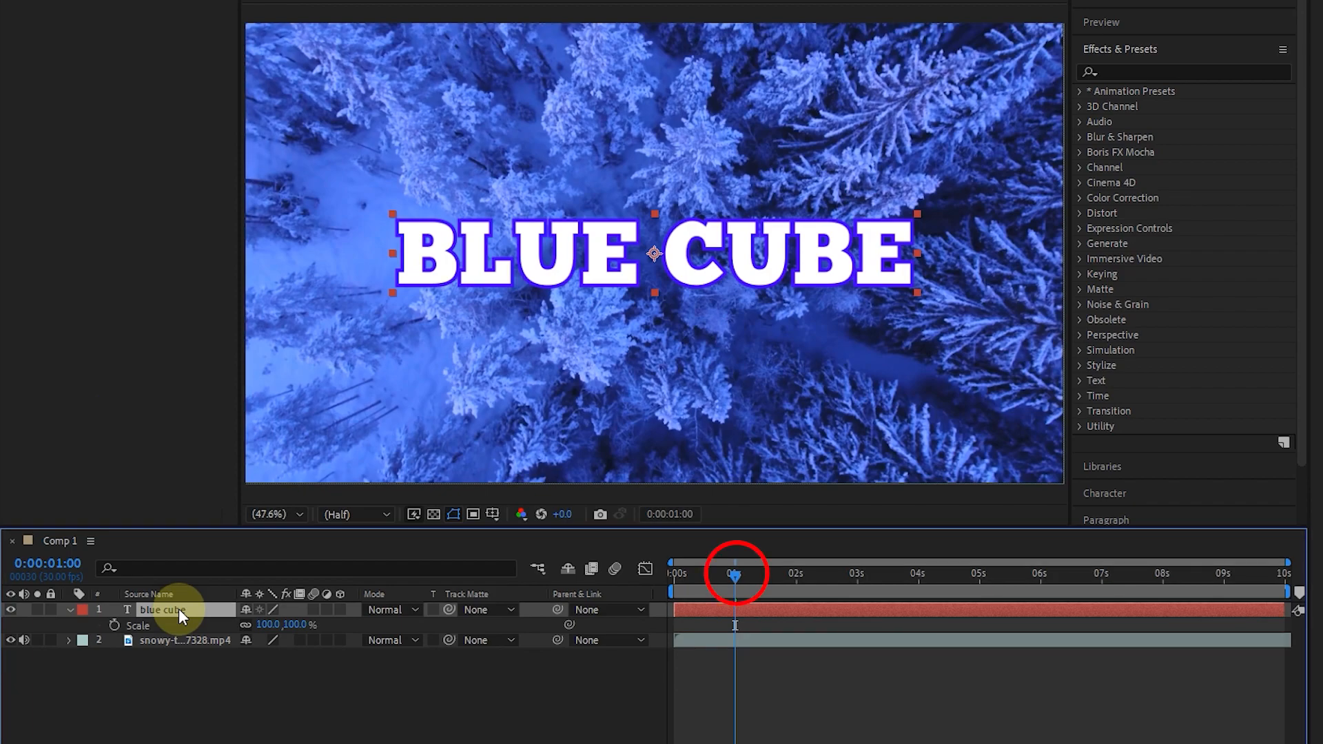
pyautogui.click(115, 625)
pyautogui.write('1')
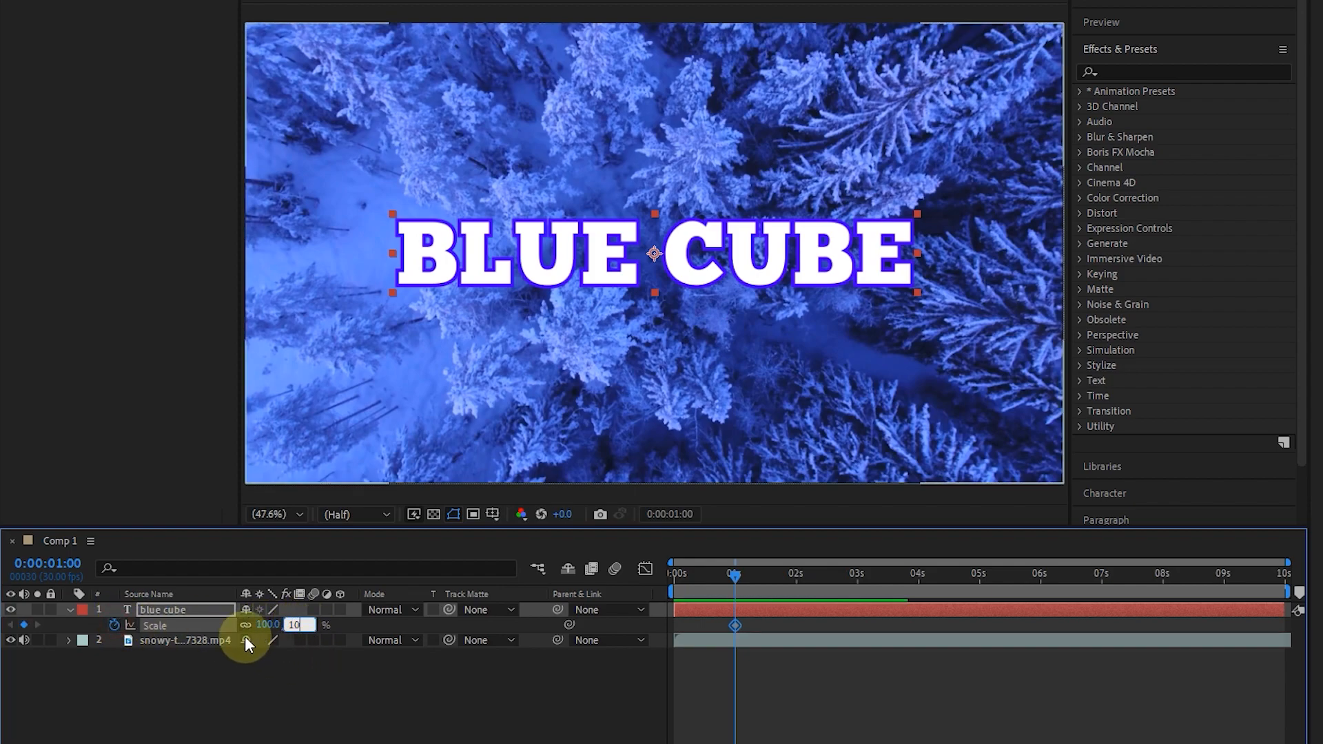
pyautogui.write('0')
pyautogui.press('Return')
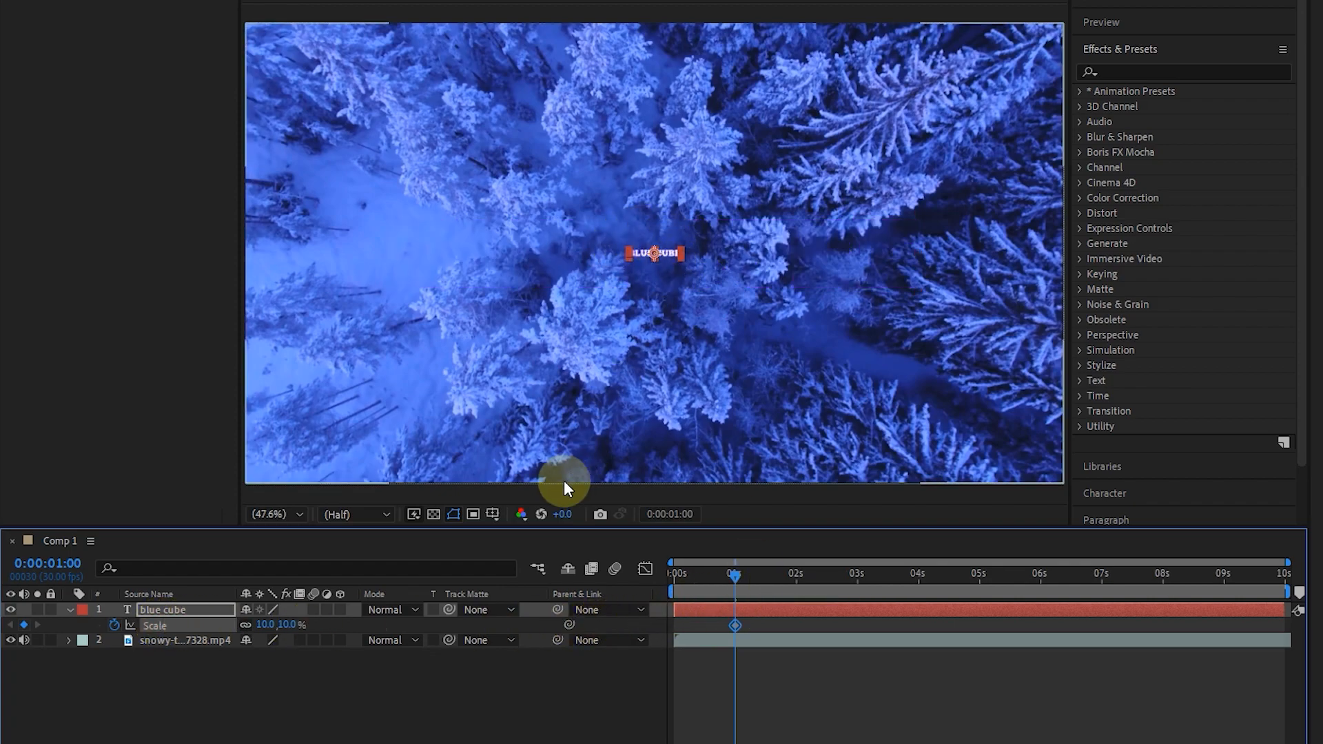
# Step: Add a Scale keyframe of 100% to the blue cube layer at 2 seconds
pyautogui.click(796, 582)
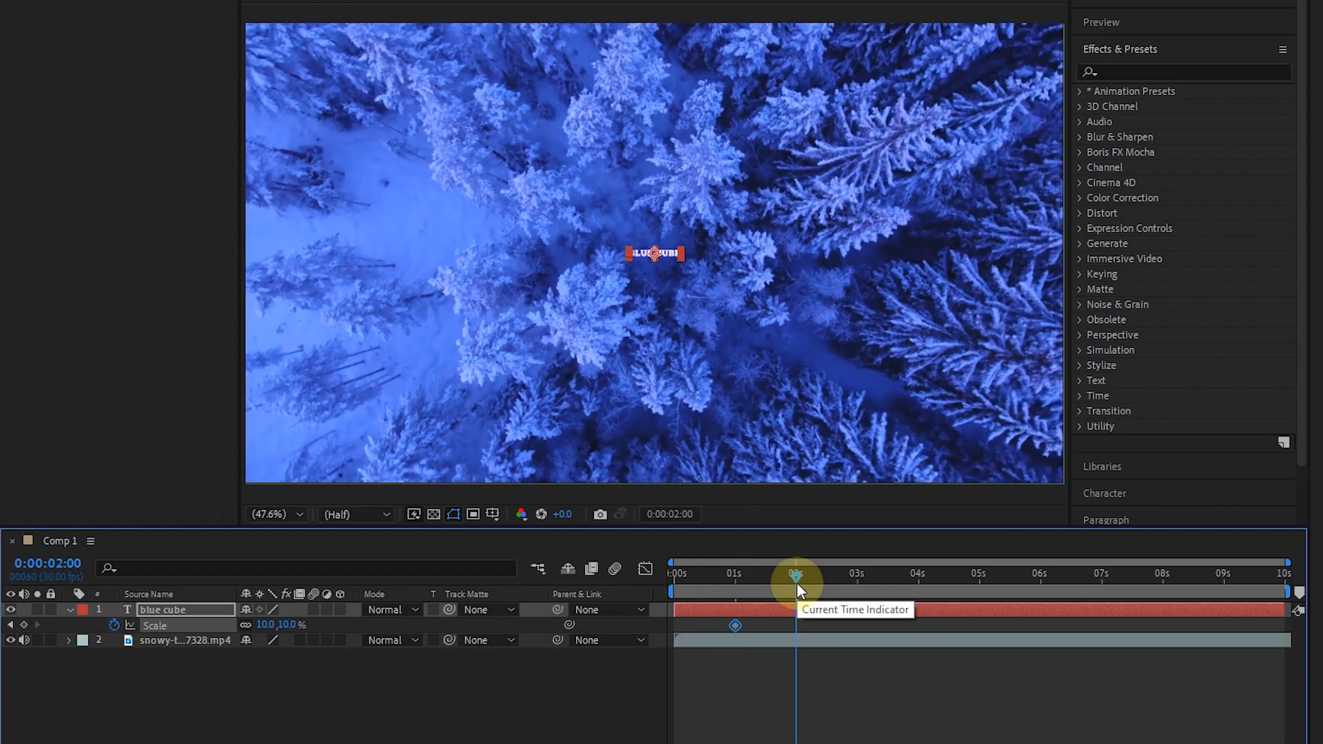
pyautogui.click(290, 622)
pyautogui.write('1')
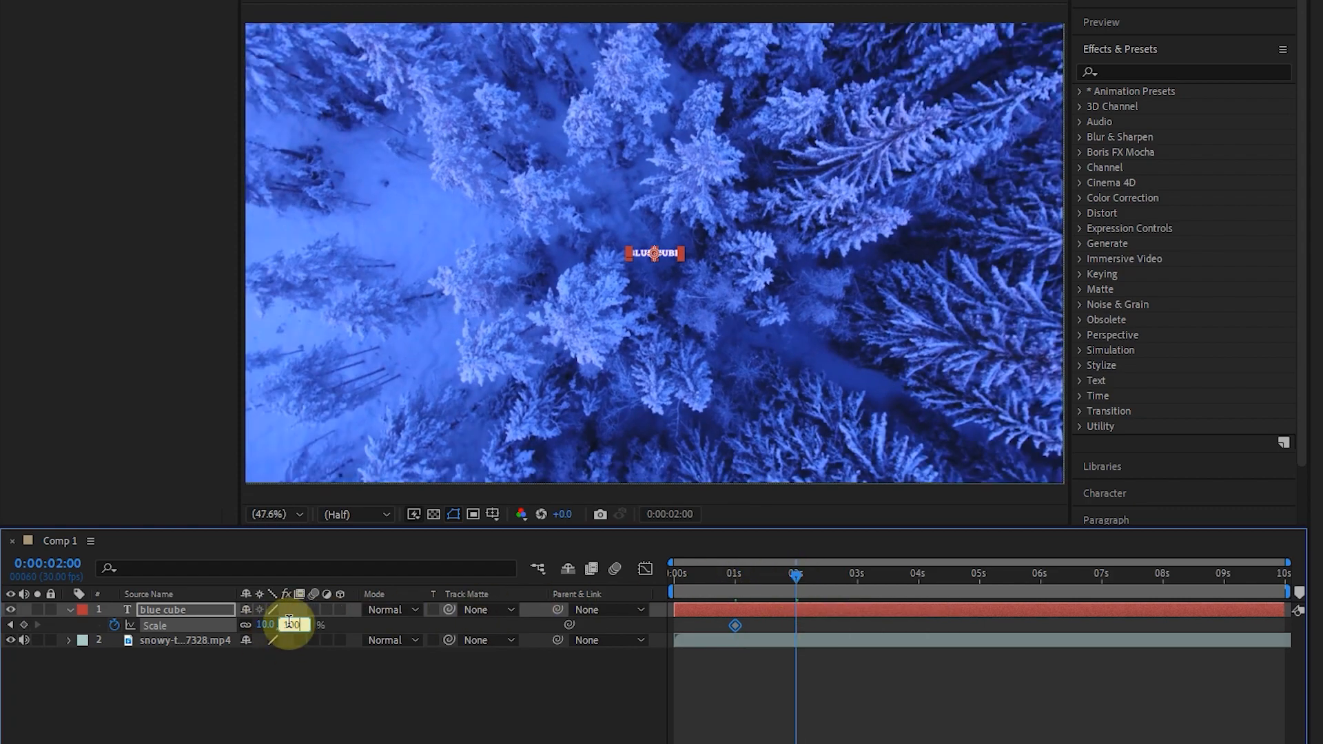
pyautogui.press('Return')
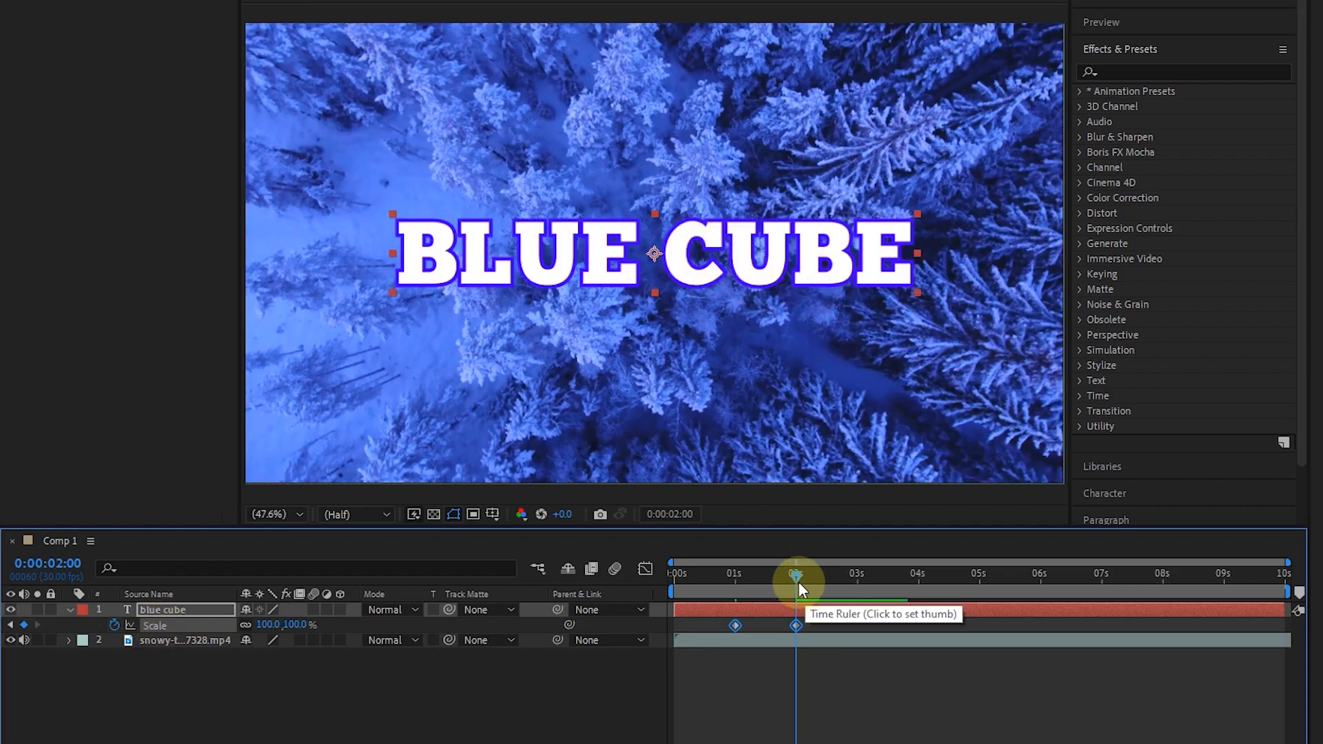
# Step: Add a 130% Scale keyframe to the blue cube layer at 5 seconds and preview the animation from just before 1 second
pyautogui.moveTo(796, 583); pyautogui.dragTo(981, 590)
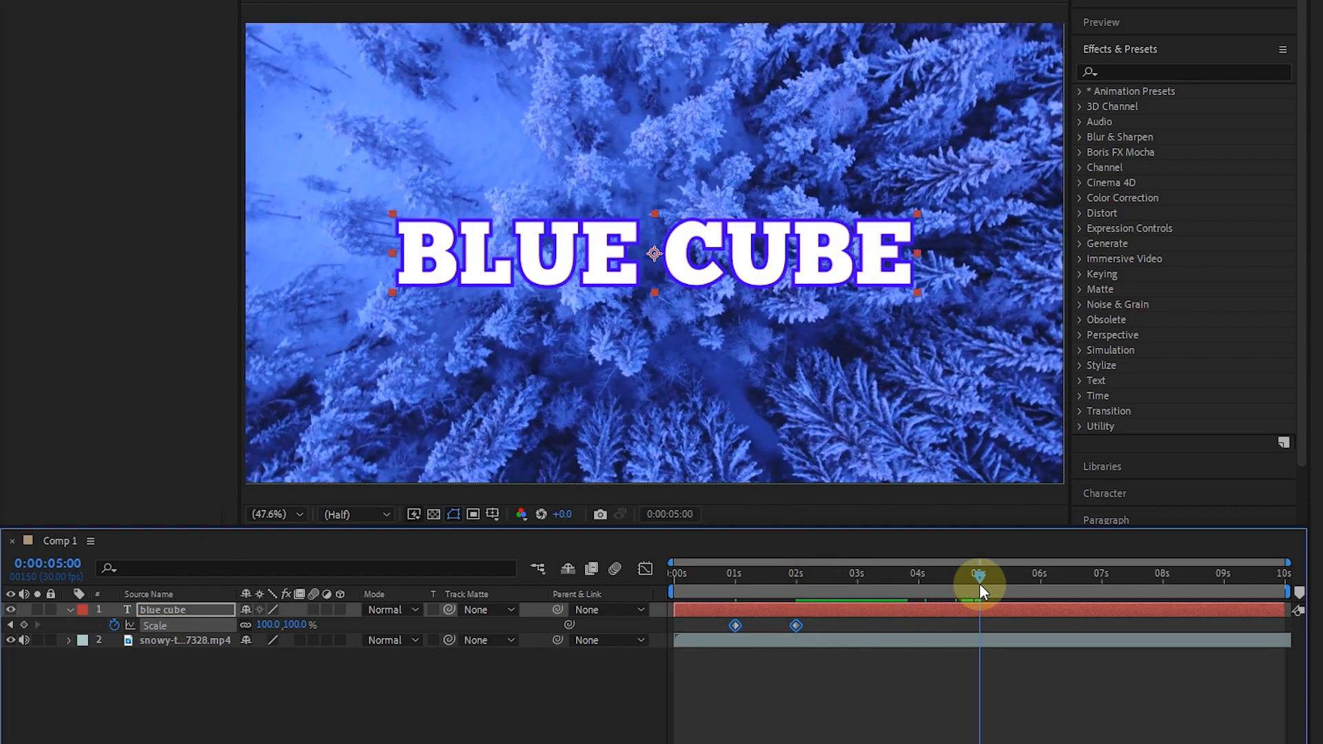
pyautogui.click(301, 628)
pyautogui.write('13')
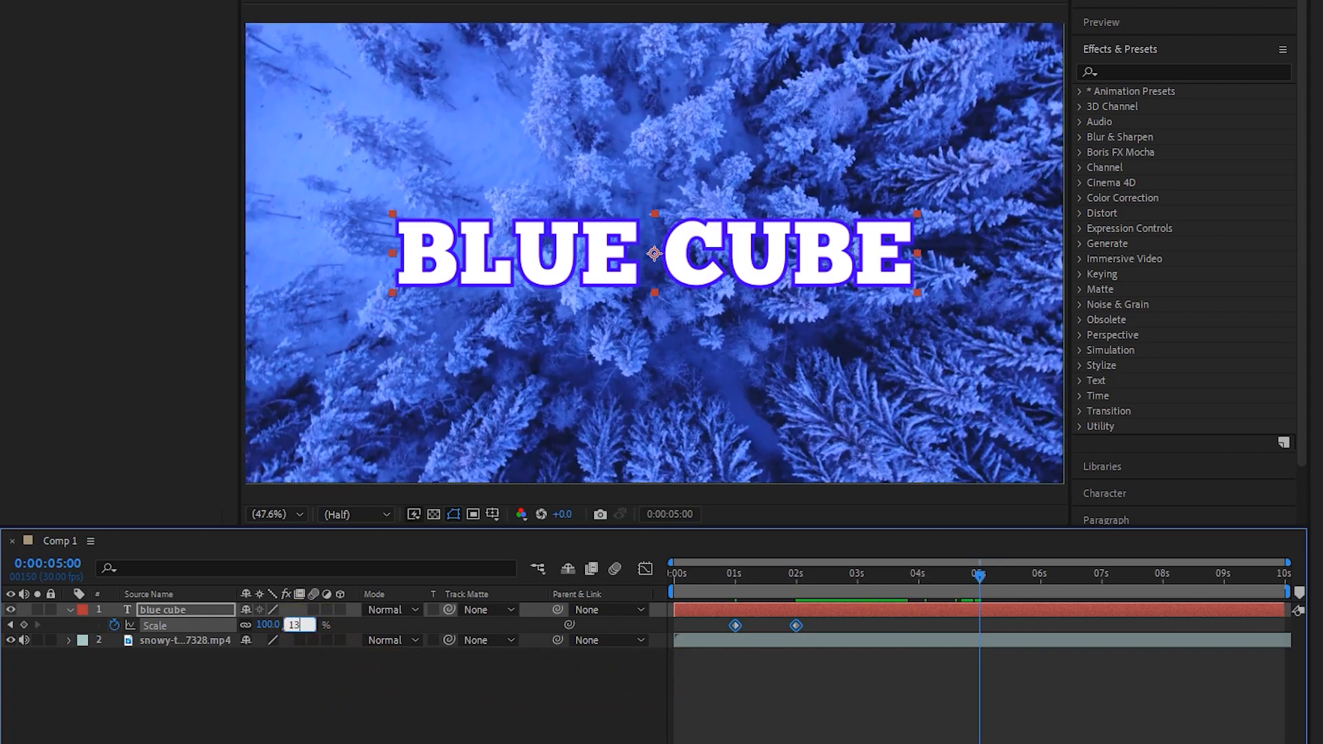
pyautogui.write('0')
pyautogui.click(300, 675)
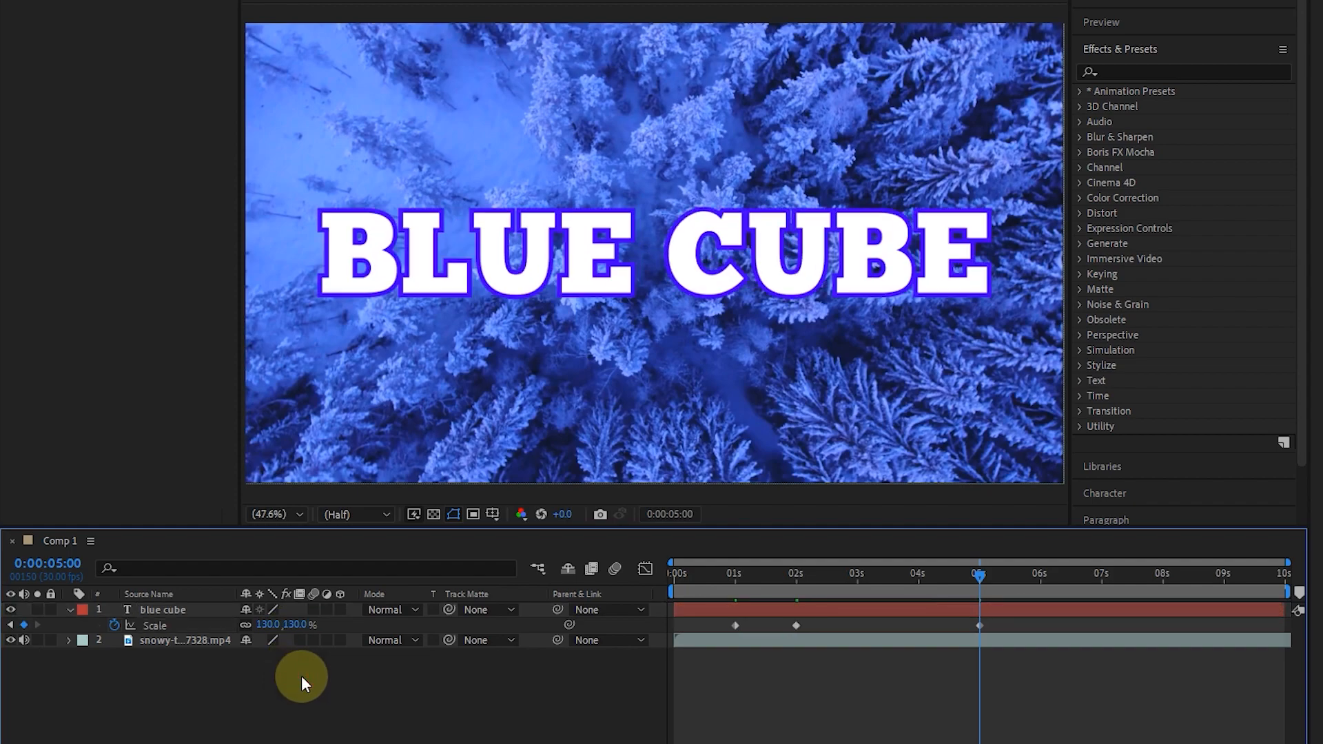
pyautogui.click(727, 573)
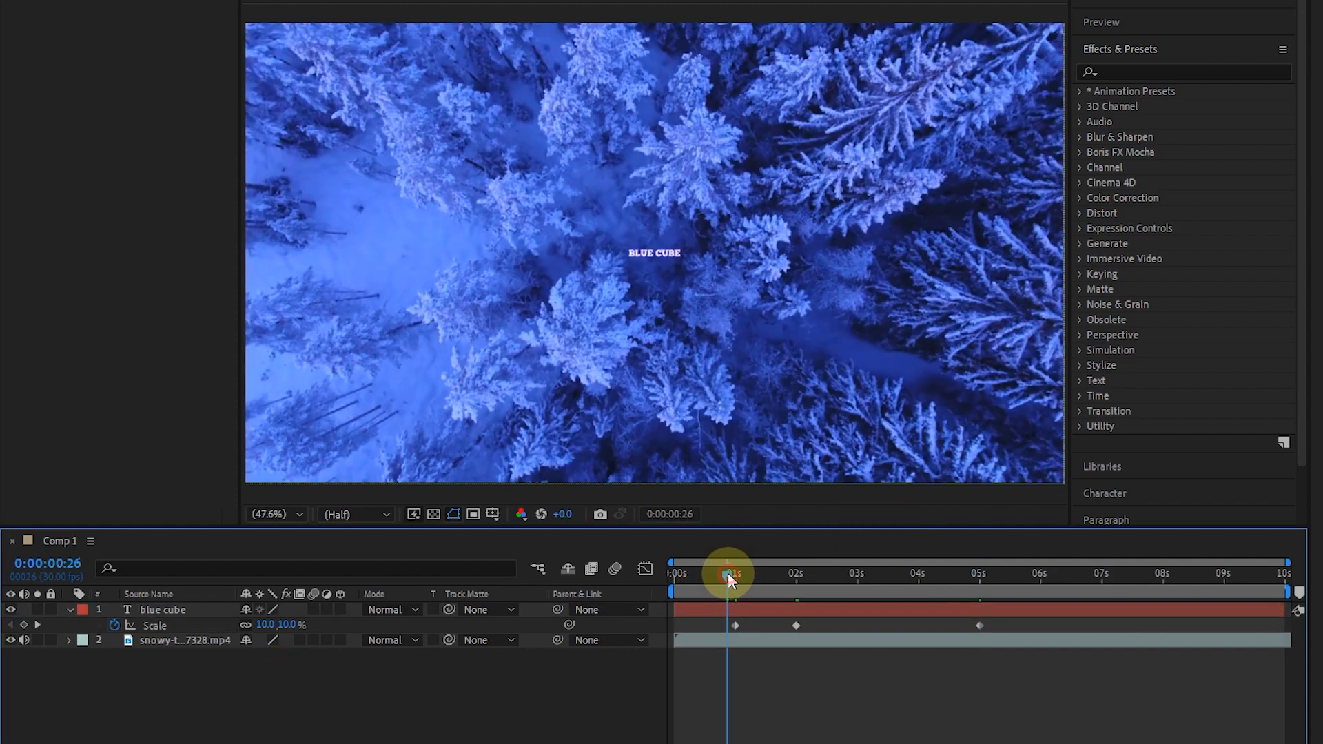
pyautogui.press('space')
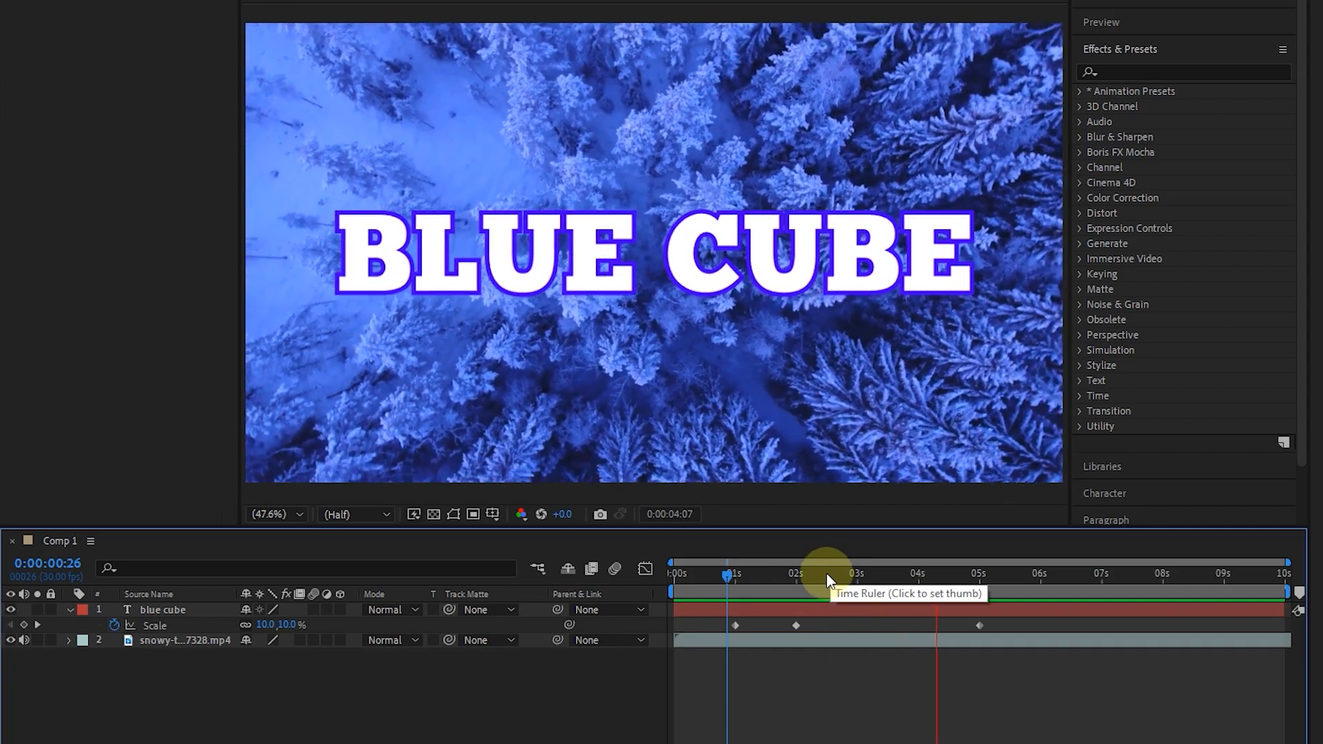
# Step: Reveal the blue cube layer's Opacity alongside Scale and keyframe it at 0% at 1 second
pyautogui.moveTo(758, 573); pyautogui.dragTo(735, 572)
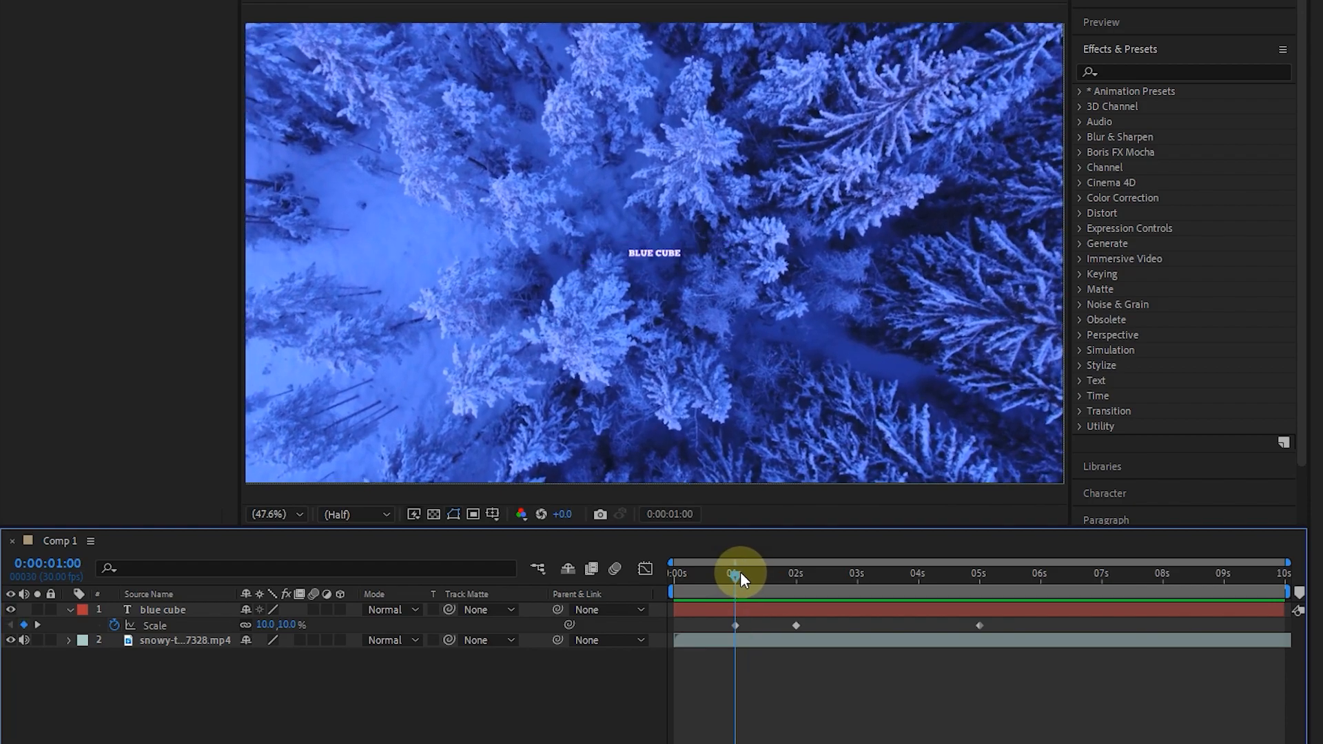
pyautogui.click(149, 622)
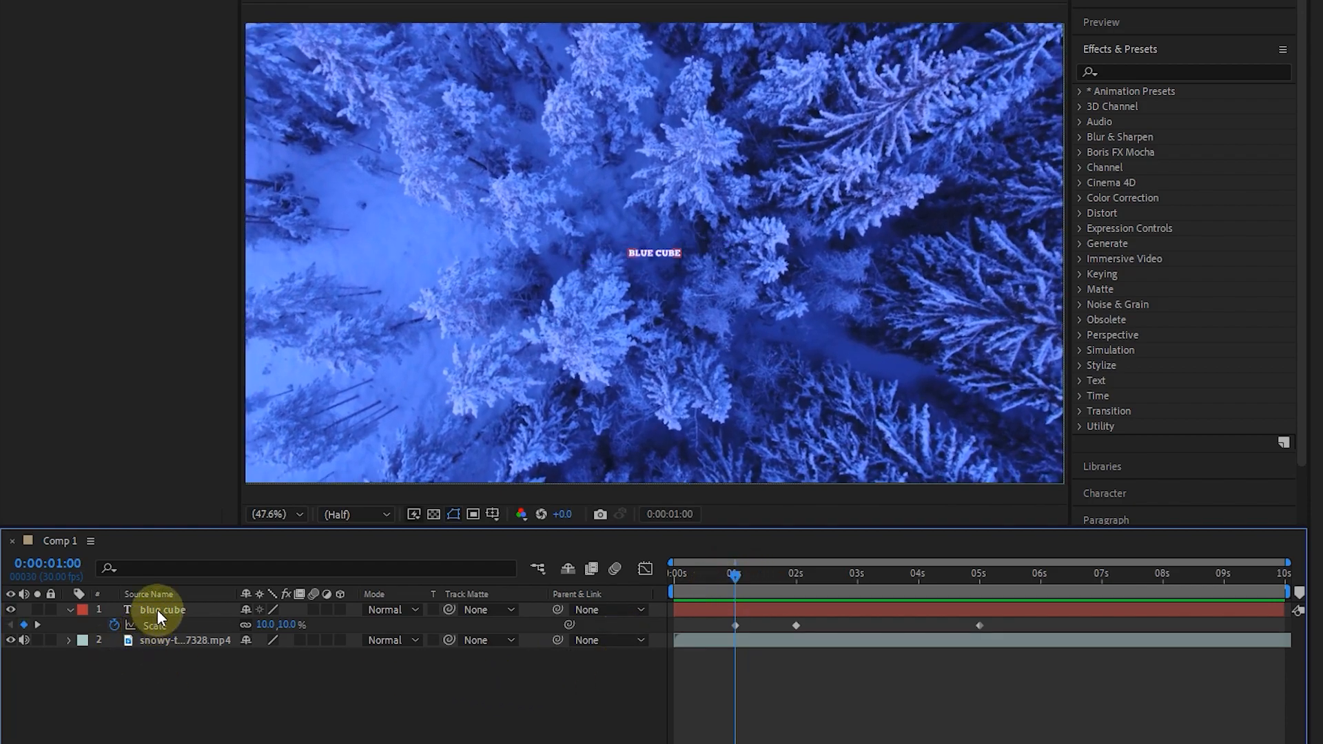
pyautogui.click(158, 609)
pyautogui.hotkey('shift', 't')
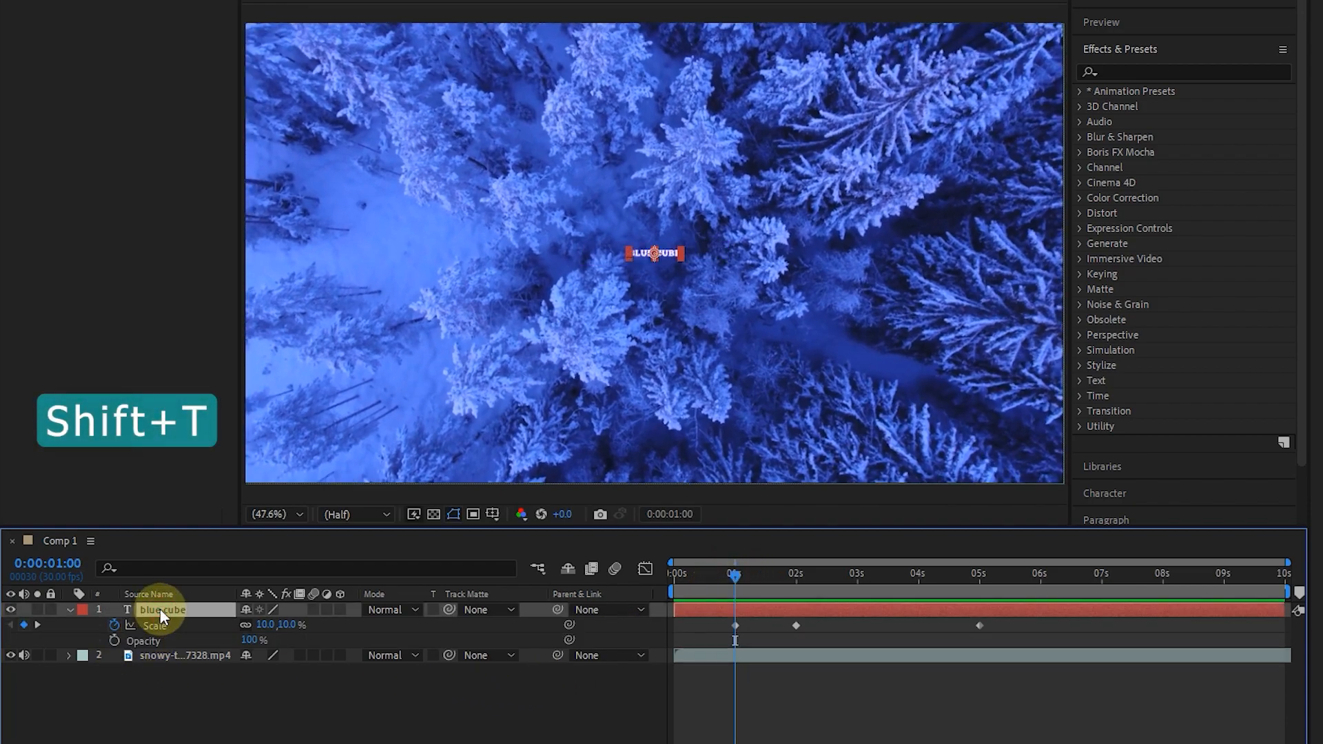
pyautogui.click(142, 641)
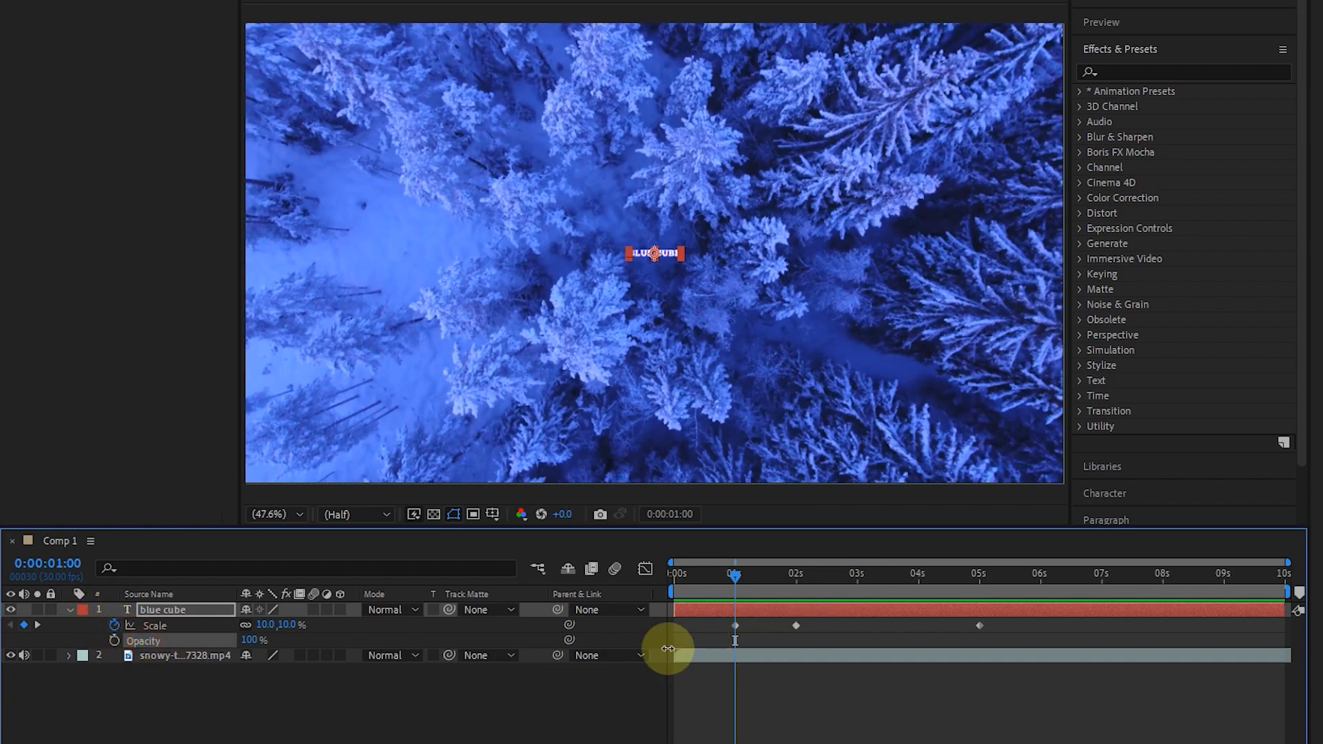
pyautogui.click(113, 639)
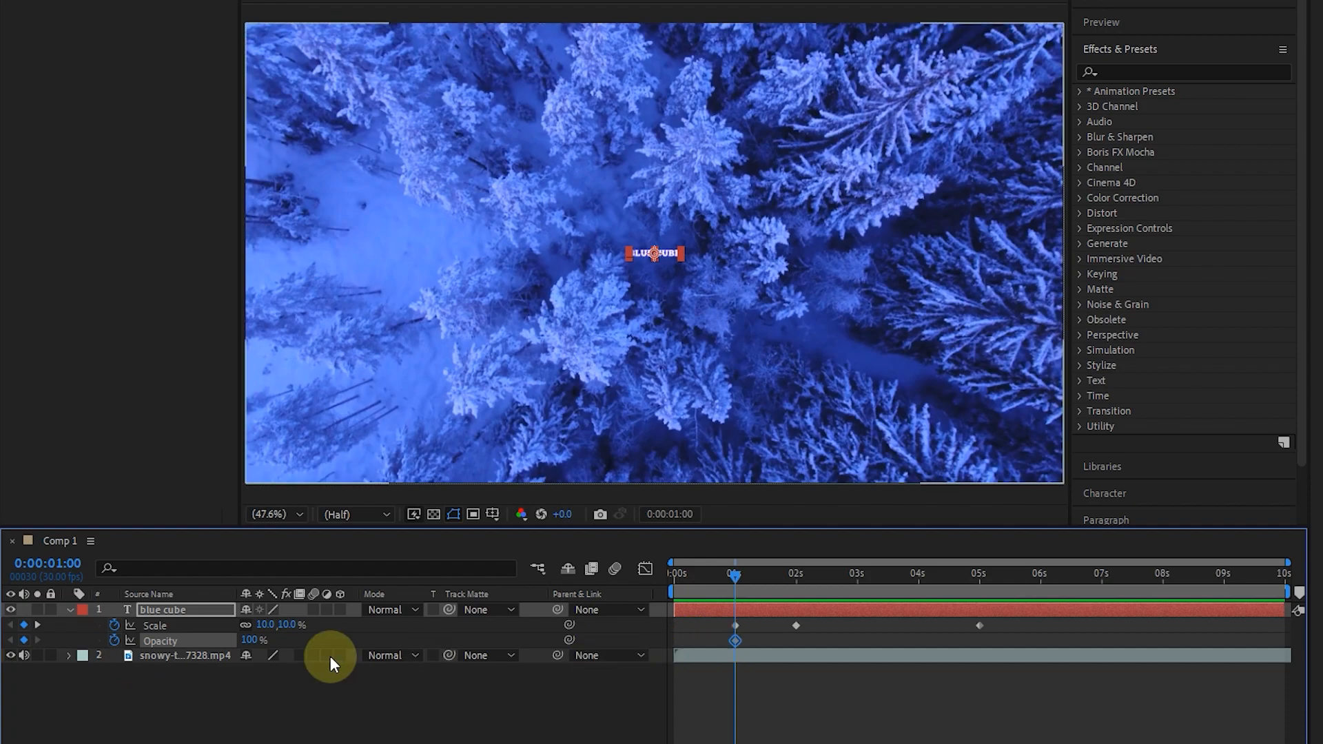
pyautogui.click(252, 640)
pyautogui.write('0')
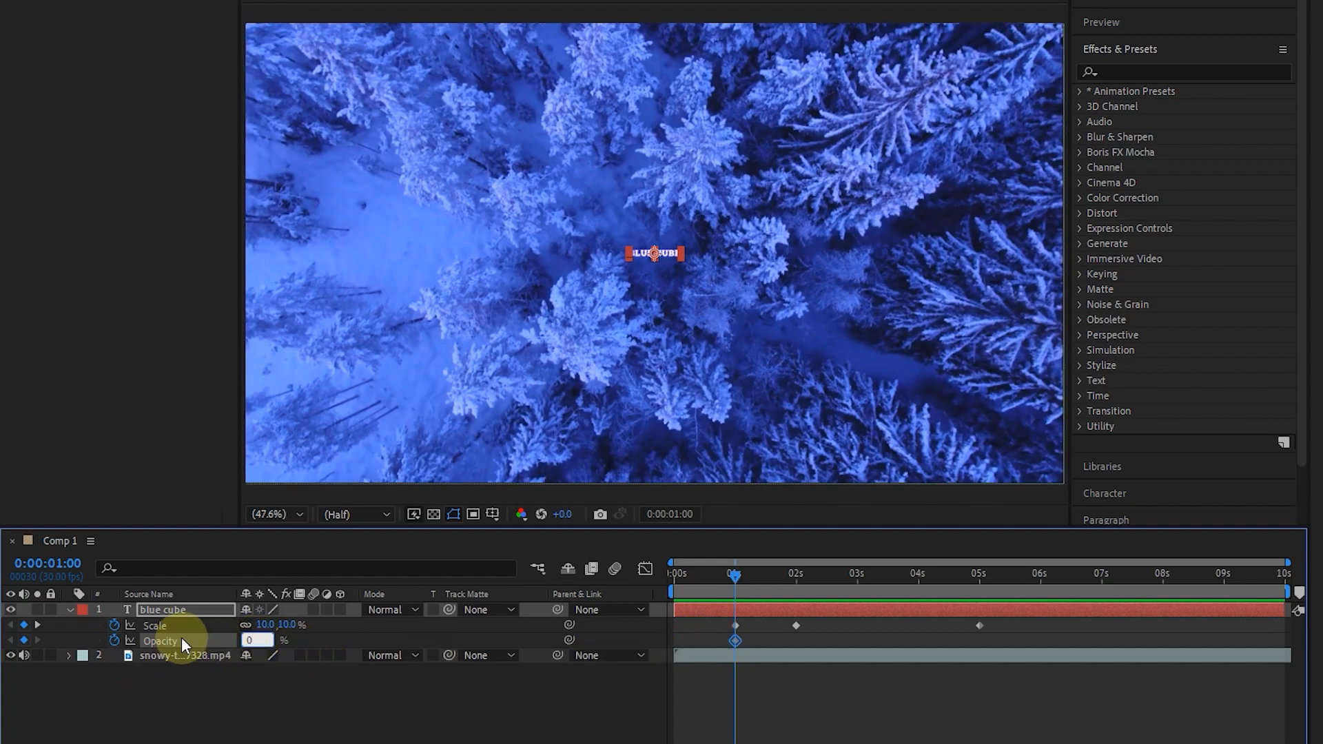
pyautogui.press('Return')
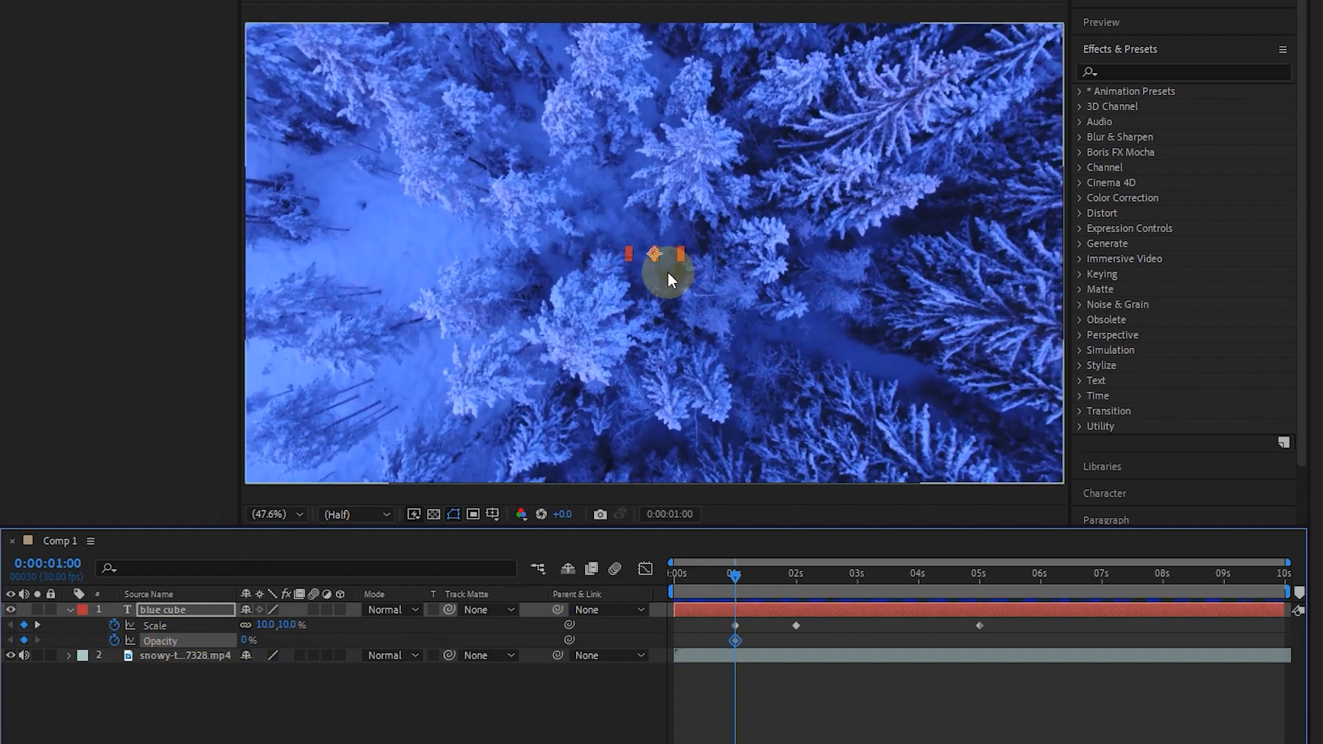
# Step: Add an Opacity keyframe of 100% to the blue cube layer at 2 seconds
pyautogui.click(796, 574)
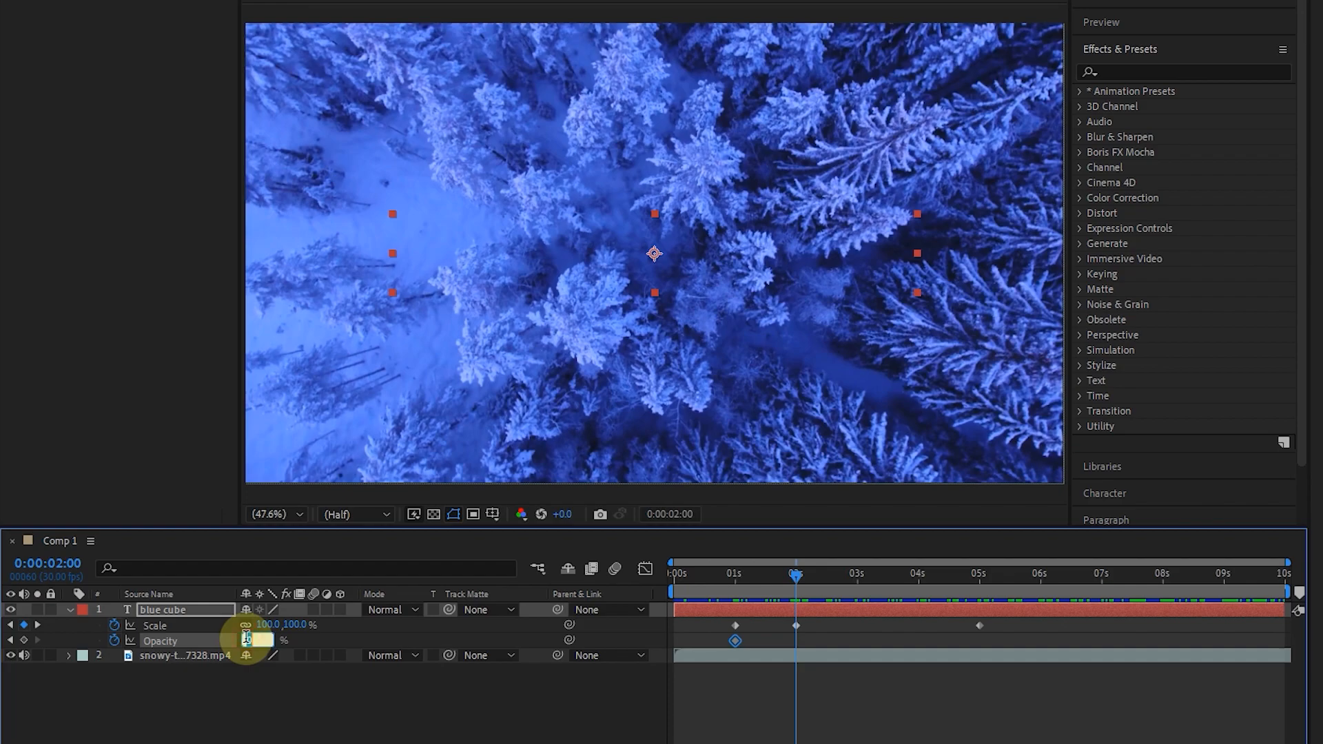
pyautogui.write('100')
pyautogui.press('Return')
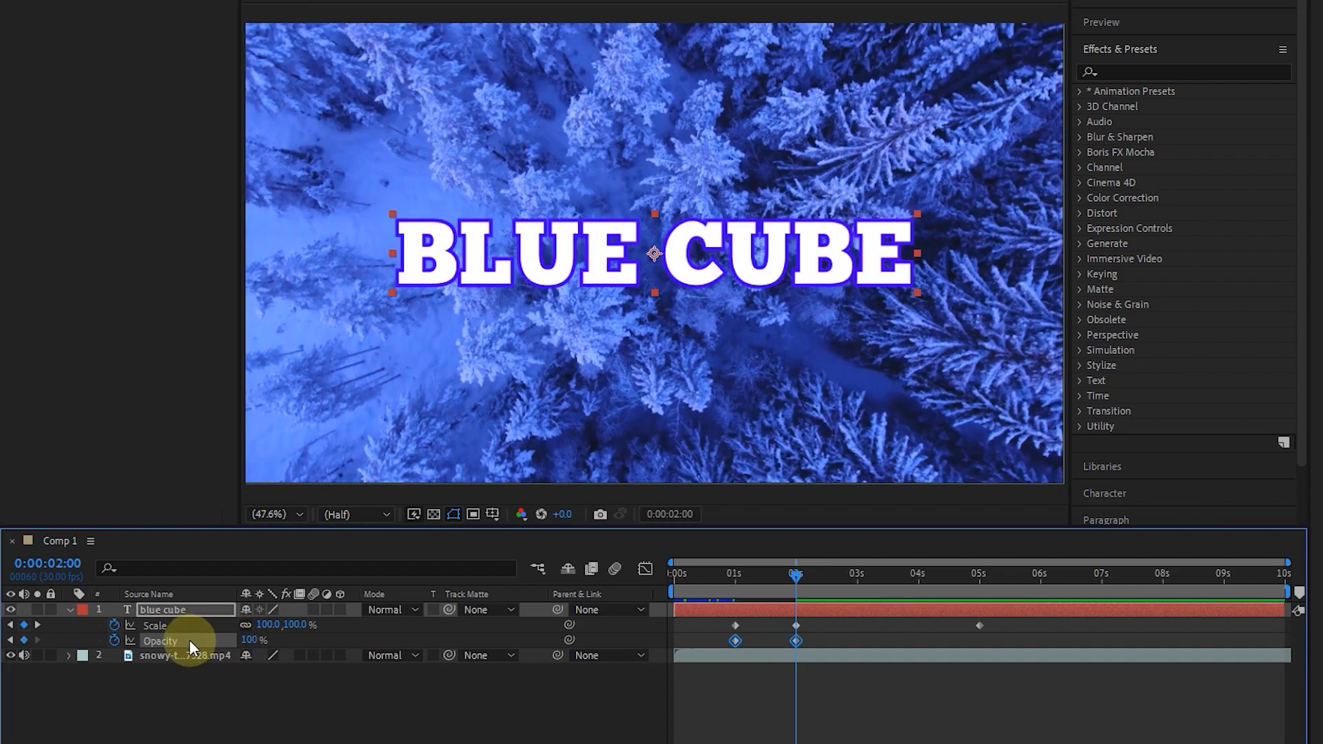
# Step: Apply Easy Ease to the title's Scale and Opacity keyframes at 1 and 2 seconds and preview the composition from its start
pyautogui.moveTo(793, 577); pyautogui.dragTo(728, 648)
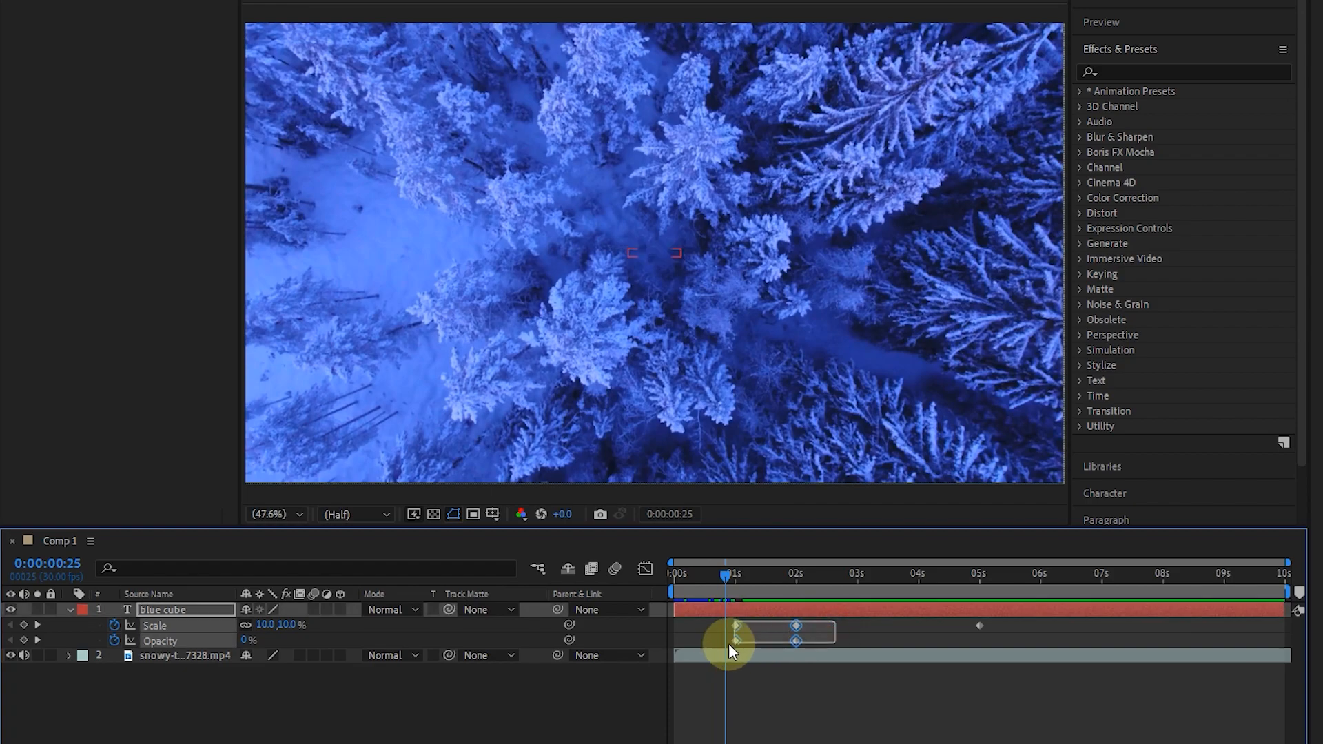
pyautogui.rightClick(797, 627)
pyautogui.moveTo(852, 620)
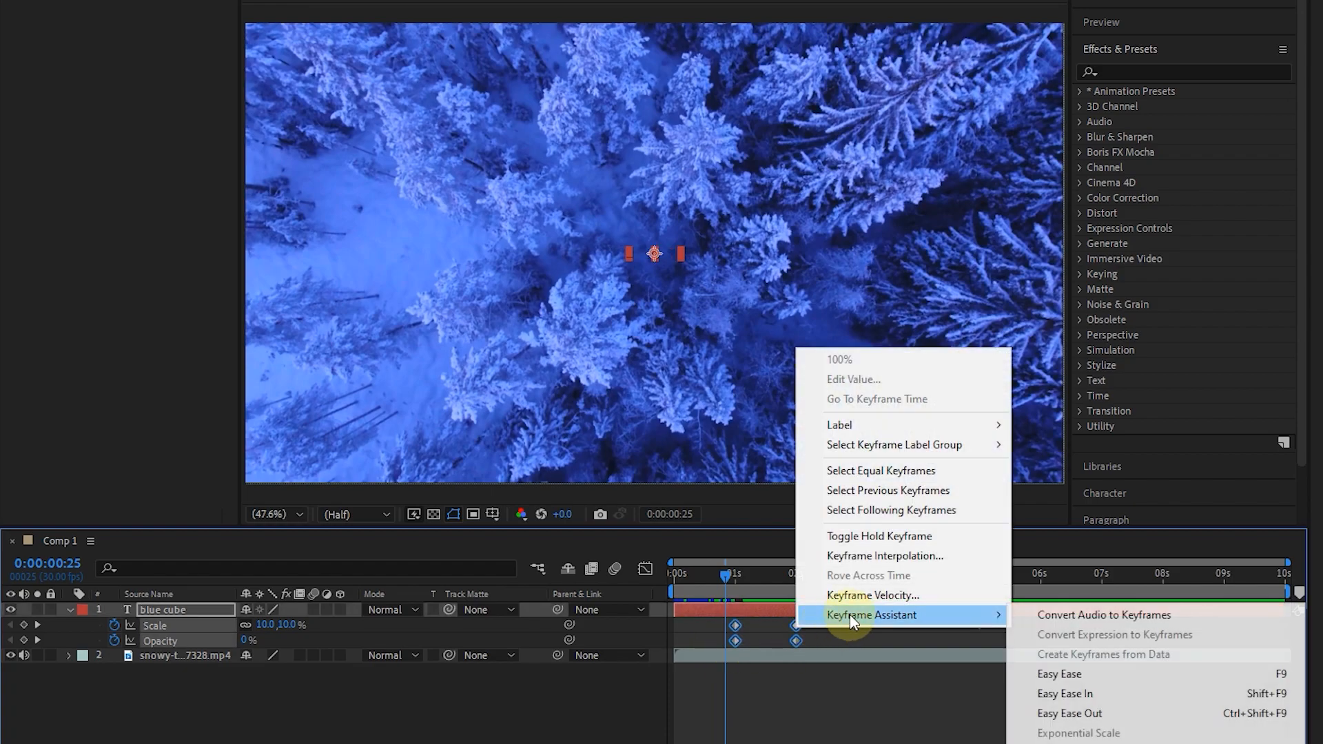
pyautogui.click(1060, 675)
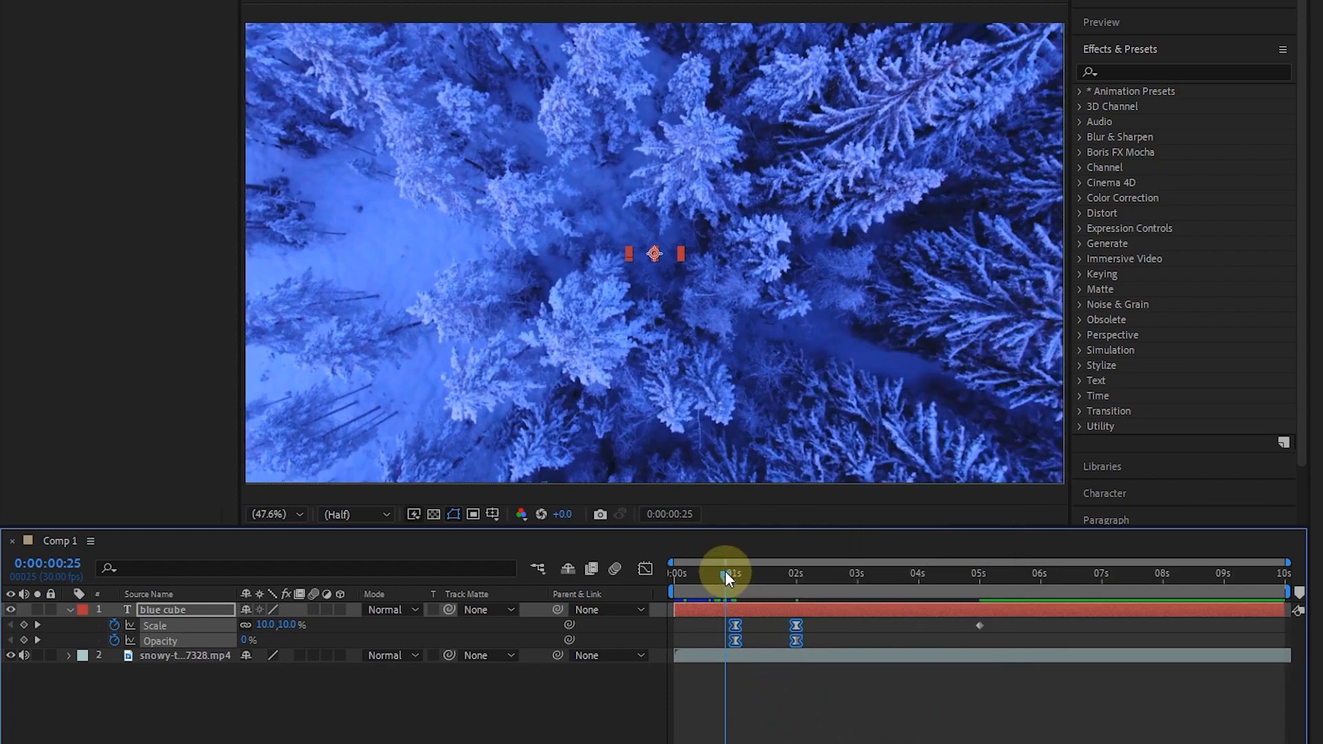
pyautogui.moveTo(725, 572); pyautogui.dragTo(663, 585)
pyautogui.press('space')
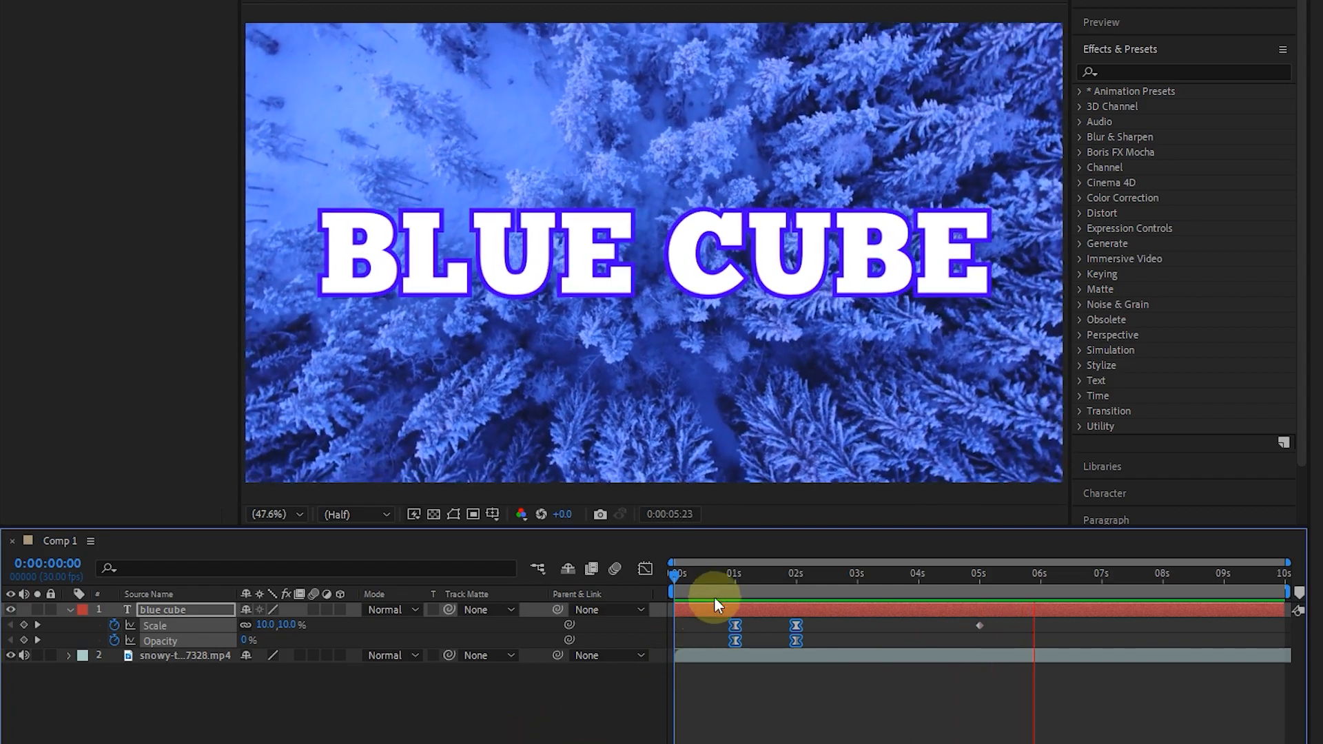
pyautogui.click(674, 576)
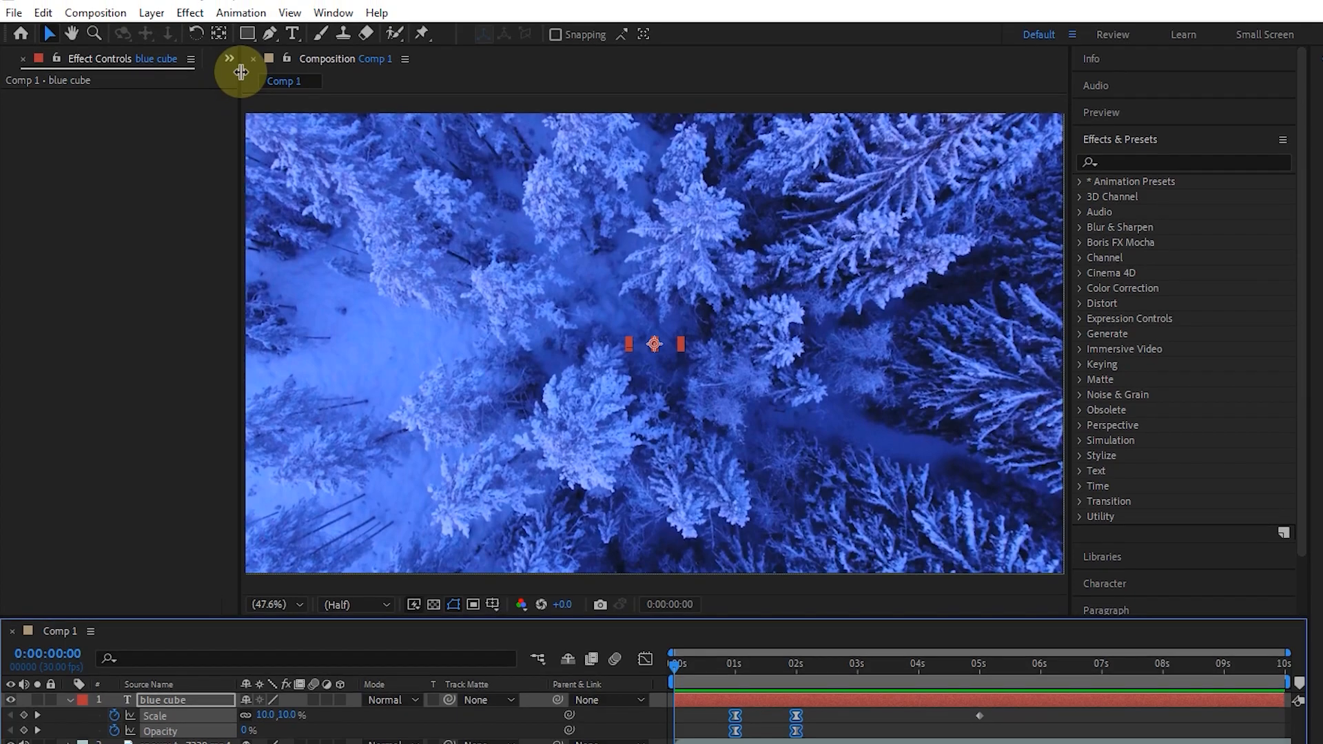
# Step: Hide the snowy video layer and add the Colorado JPG from the project as the lowest layer of Comp 1
pyautogui.click(228, 60)
pyautogui.click(259, 80)
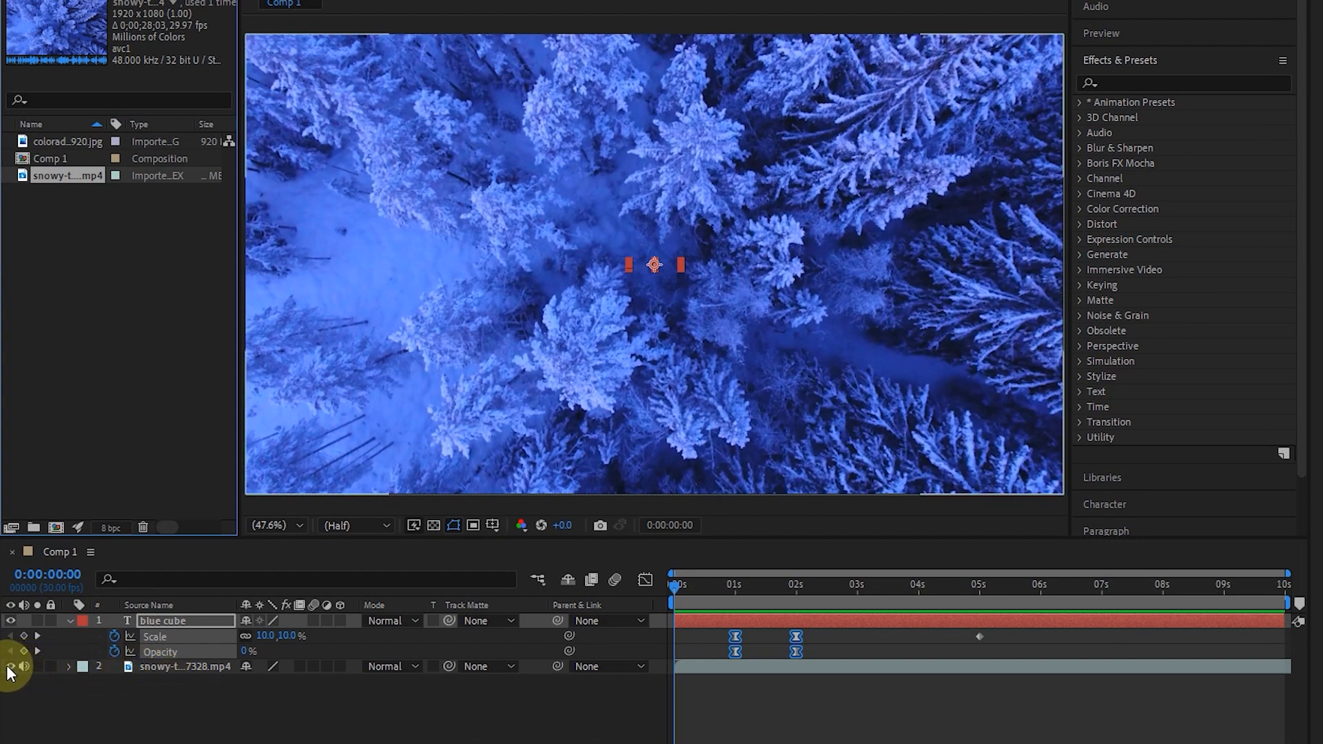
pyautogui.click(9, 667)
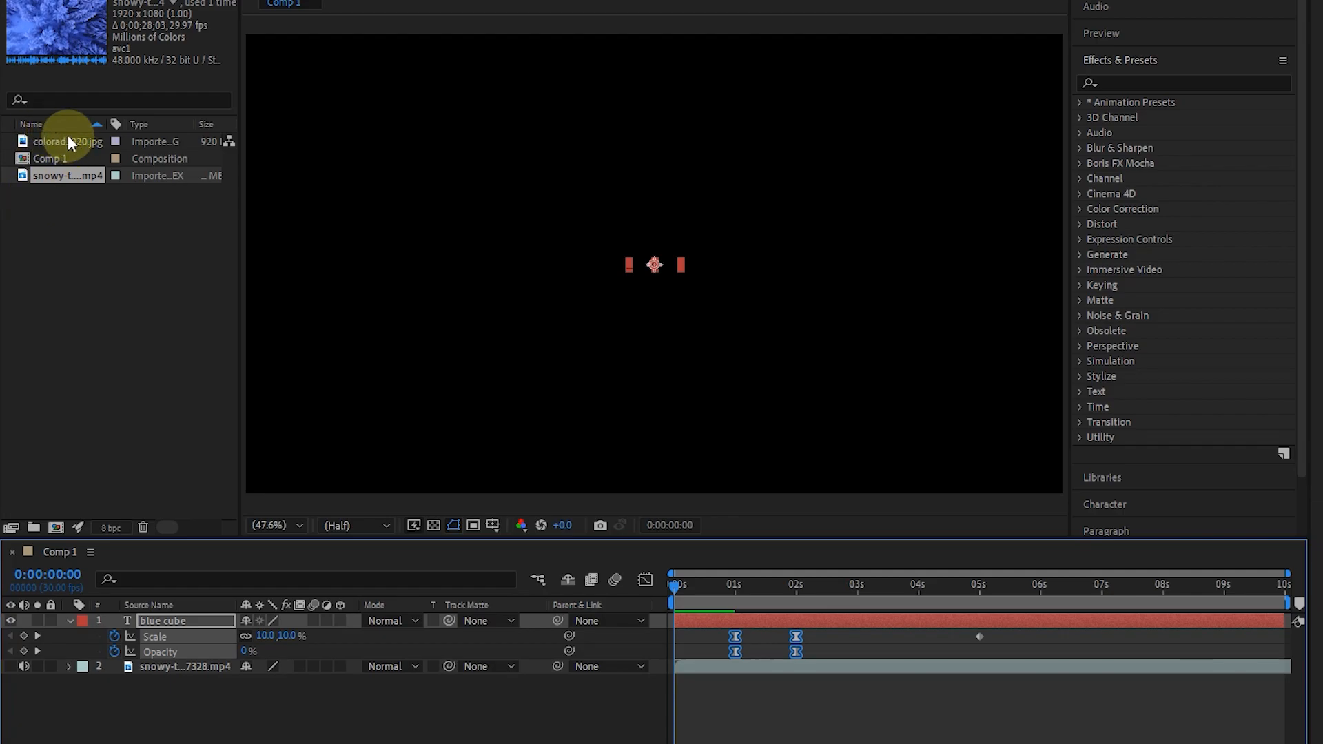
pyautogui.moveTo(65, 135); pyautogui.dragTo(478, 704)
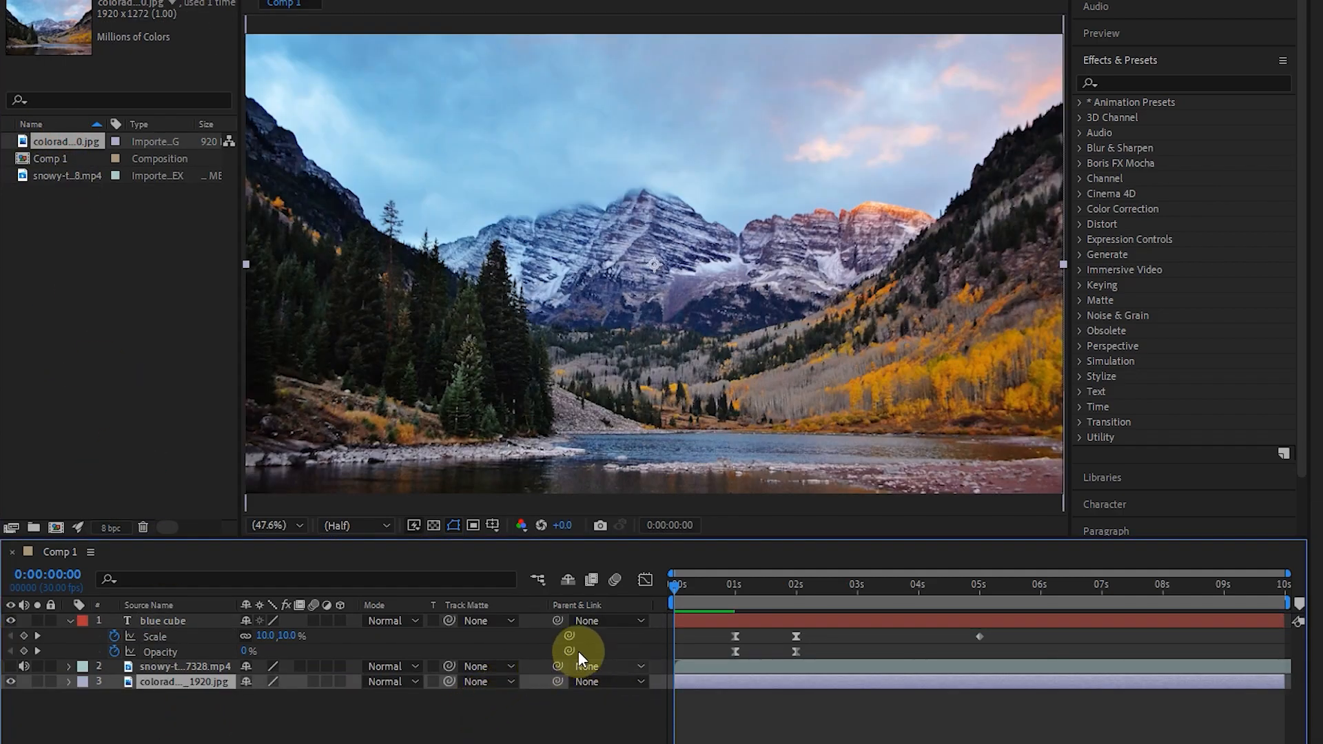
# Step: Start keyframing the Colorado image layer's Scale at 1 second with a value of 140%
pyautogui.moveTo(722, 590); pyautogui.dragTo(830, 590)
pyautogui.moveTo(754, 614); pyautogui.dragTo(685, 618)
pyautogui.press('s')
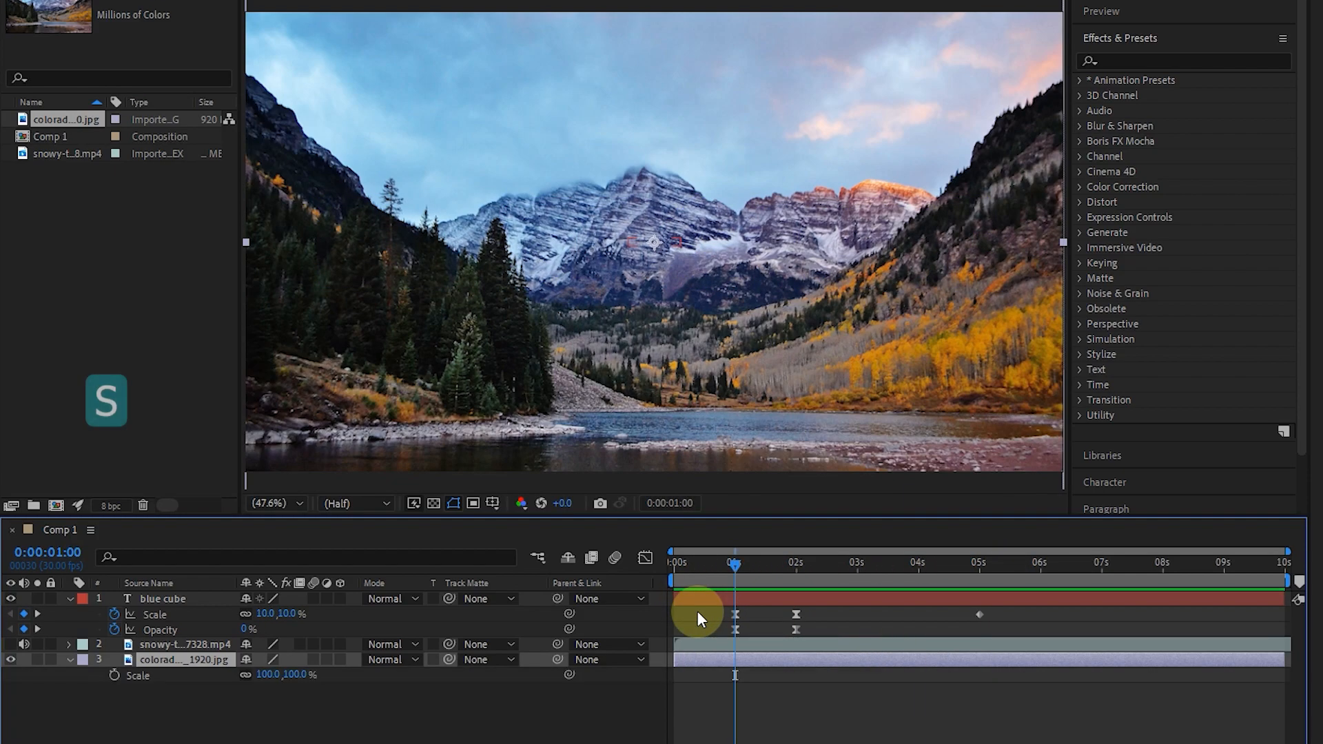
pyautogui.click(114, 675)
pyautogui.click(295, 675)
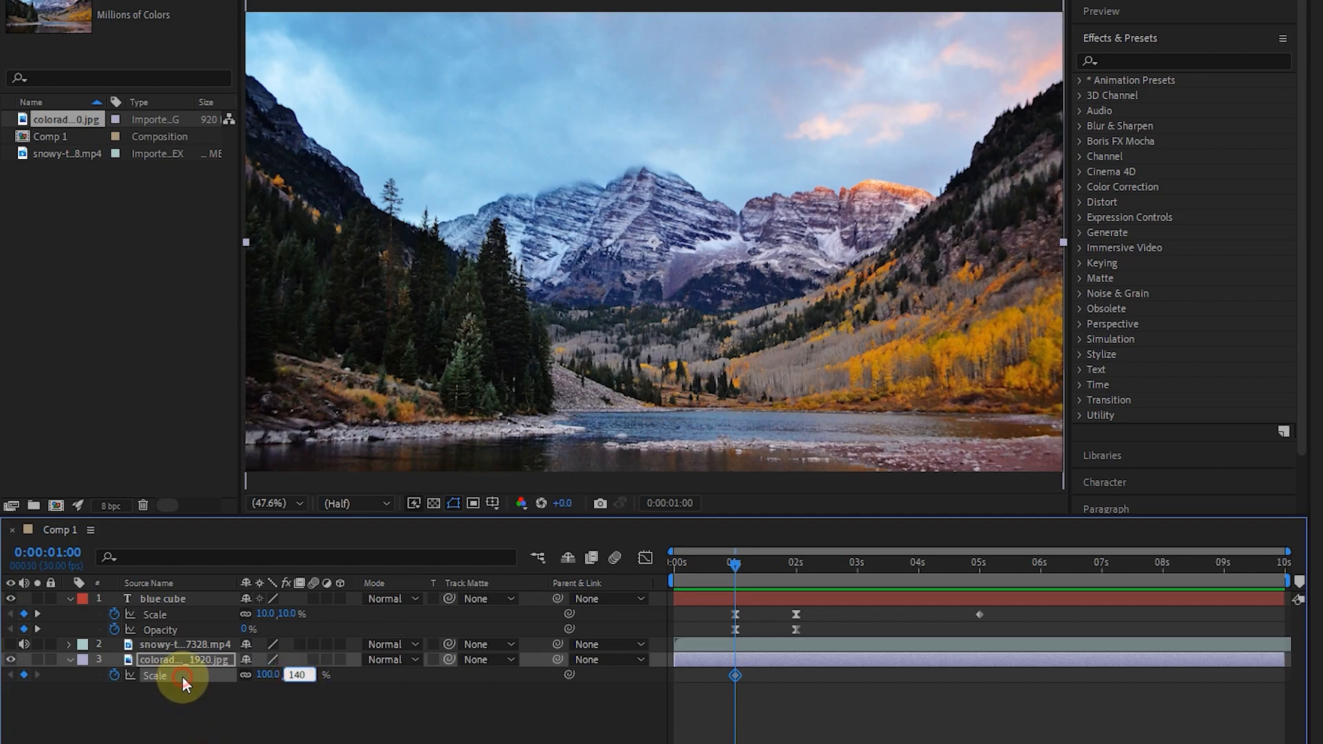
pyautogui.press('Return')
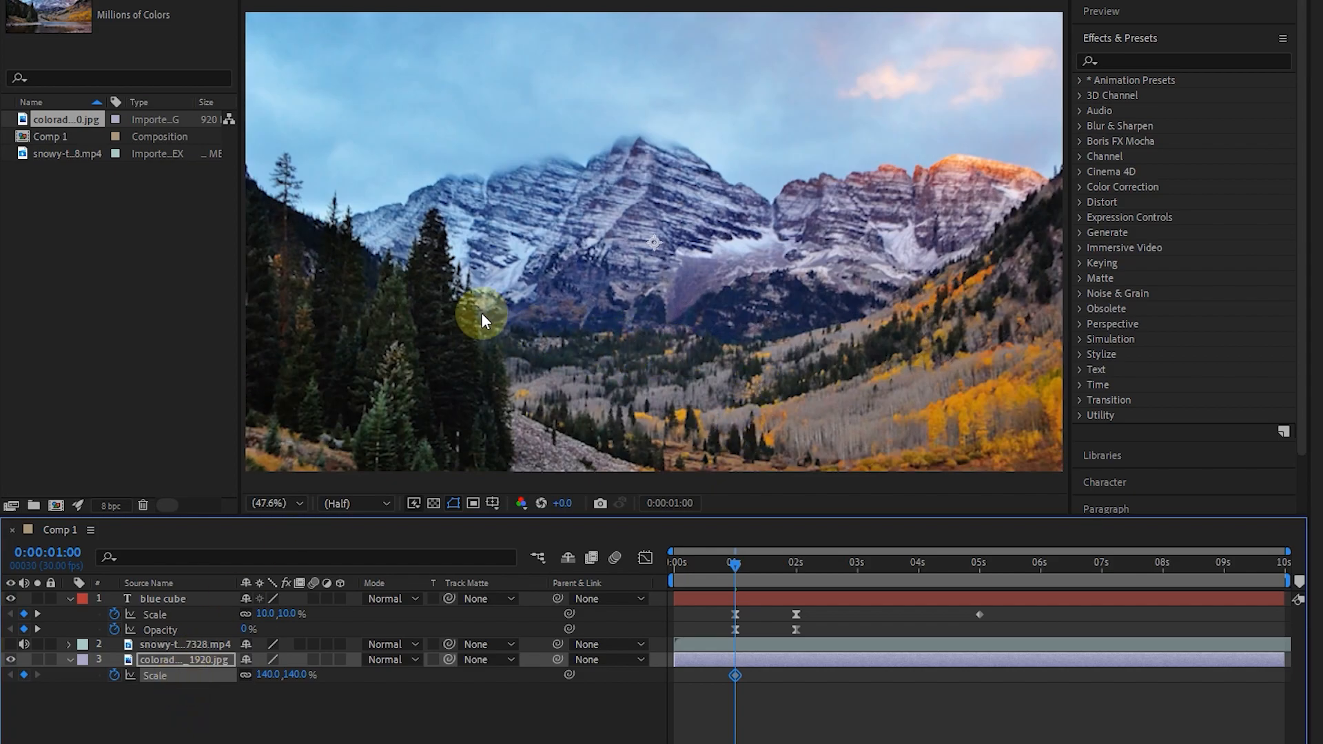
# Step: Add a Scale keyframe of 100% to the Colorado image layer at 5 seconds
pyautogui.moveTo(738, 568); pyautogui.dragTo(975, 575)
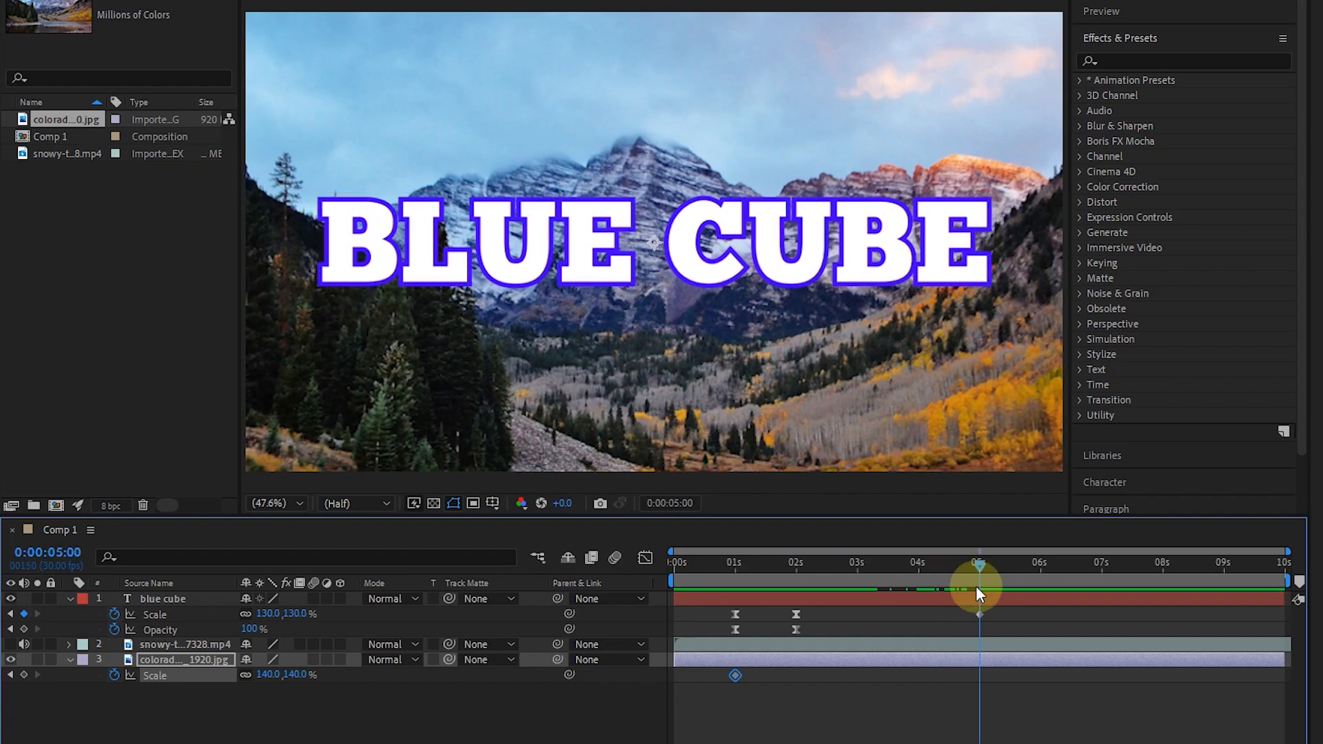
pyautogui.click(304, 682)
pyautogui.write('10')
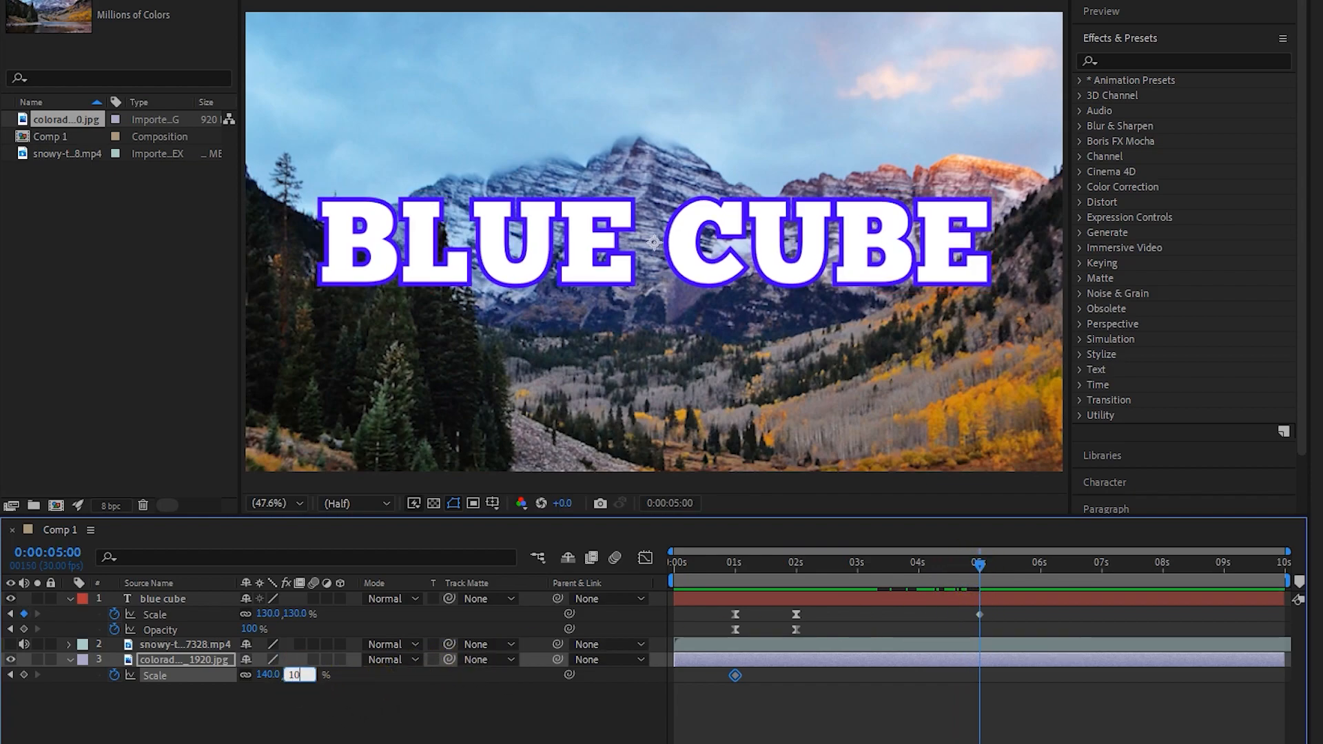
pyautogui.write('0')
pyautogui.press('Return')
# Step: Reveal the Colorado image layer's Rotation alongside Scale and start keyframing it at 1 second with a value of 18°
pyautogui.click(738, 564)
pyautogui.press('j')
pyautogui.press('shift')
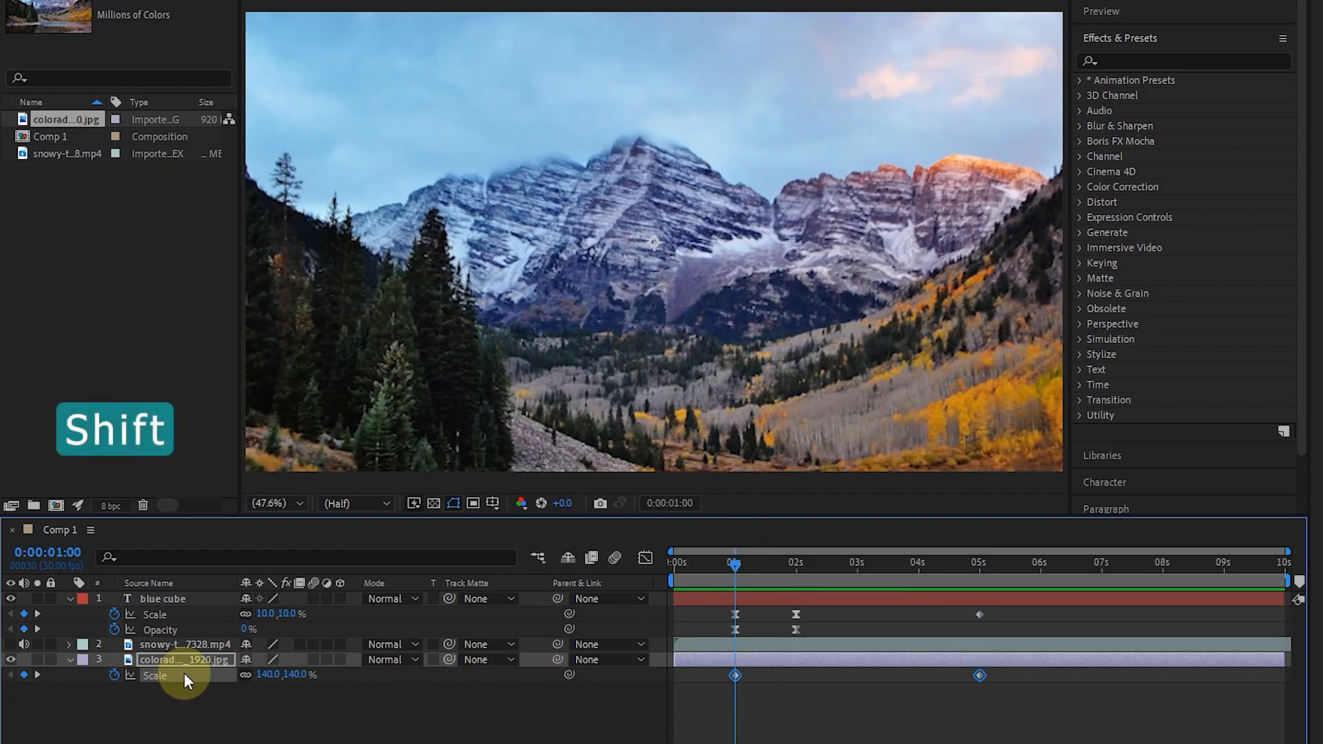
pyautogui.click(179, 658)
pyautogui.hotkey('shift', 'r')
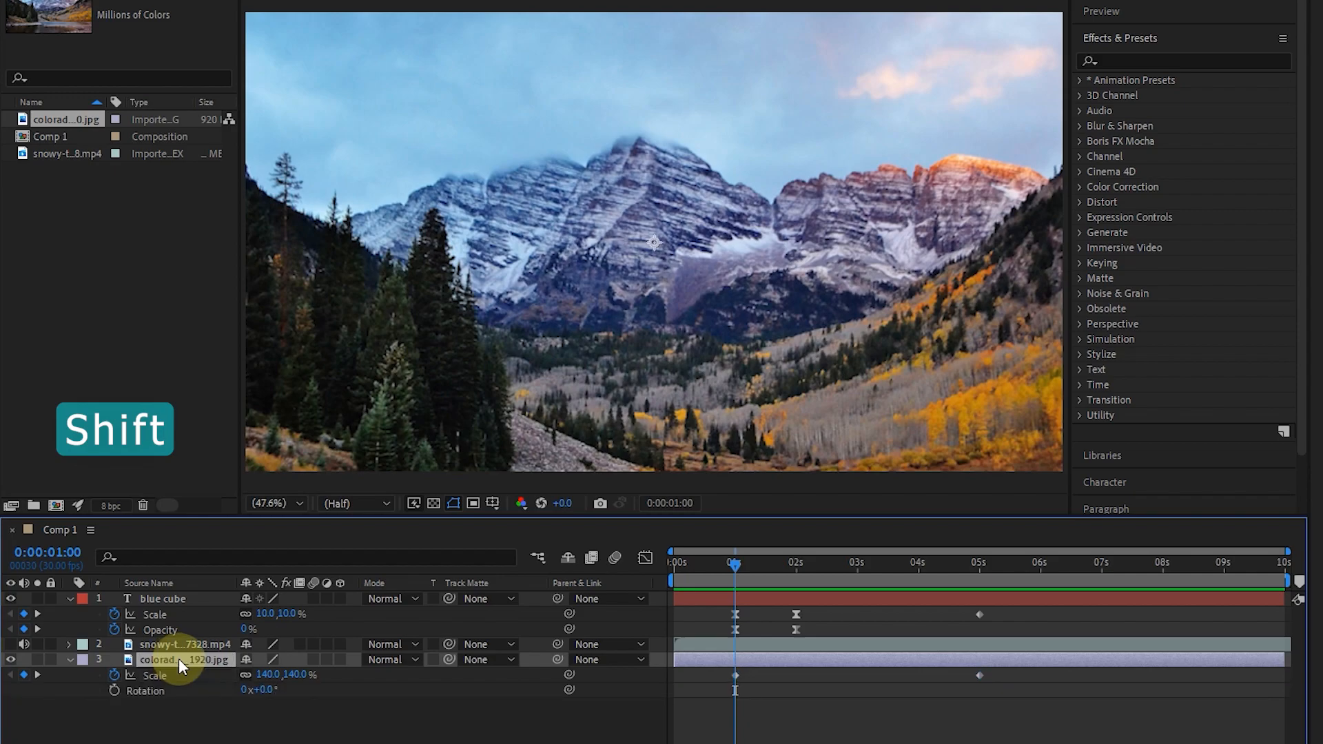
pyautogui.click(114, 691)
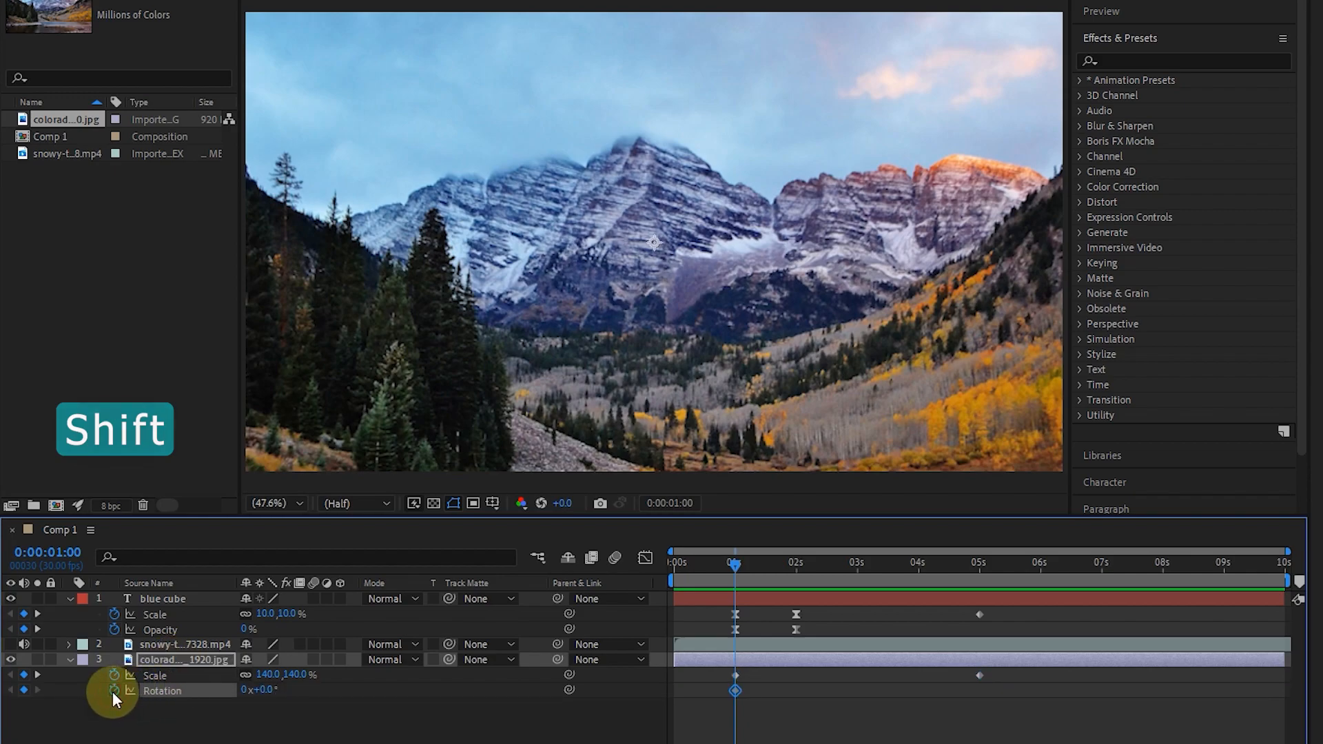
pyautogui.moveTo(266, 690); pyautogui.dragTo(277, 691)
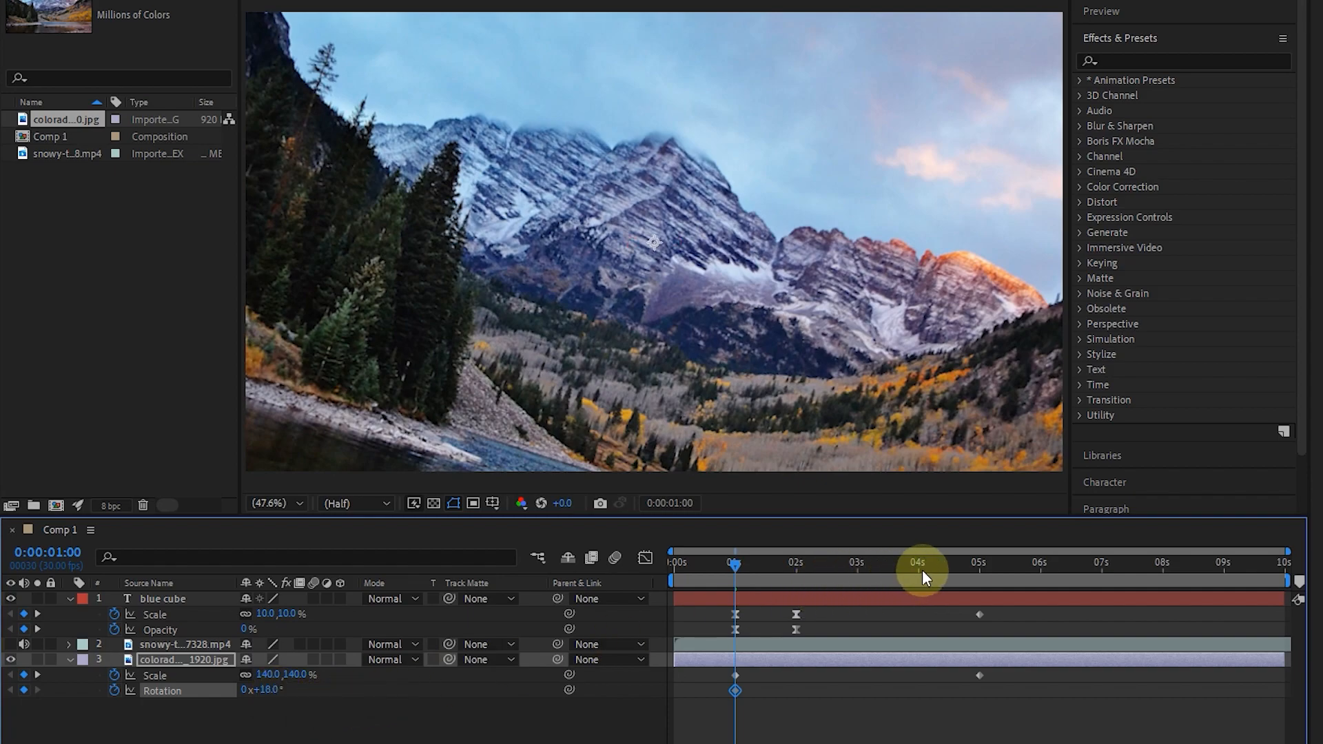
# Step: Add a Rotation keyframe of 0° to the Colorado image layer at 5 seconds
pyautogui.moveTo(945, 561); pyautogui.dragTo(979, 565)
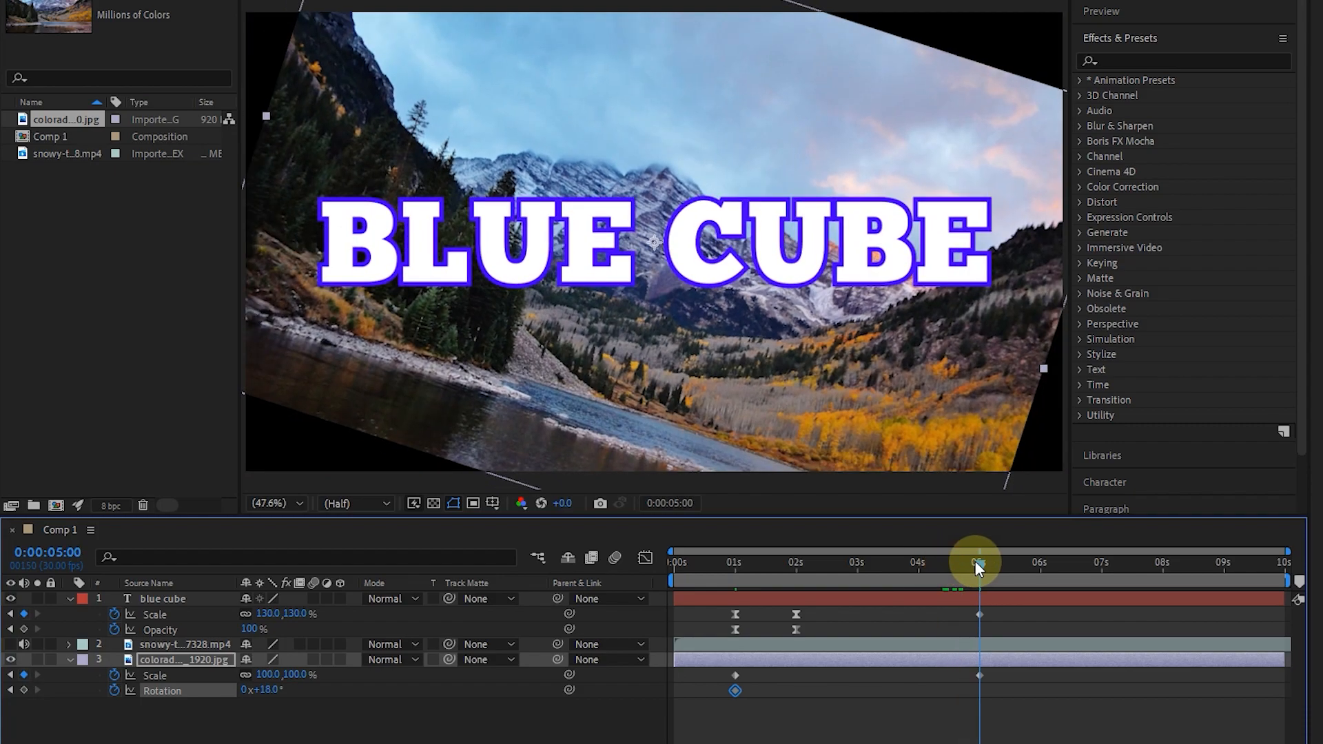
pyautogui.moveTo(272, 694); pyautogui.dragTo(270, 695)
pyautogui.write('0')
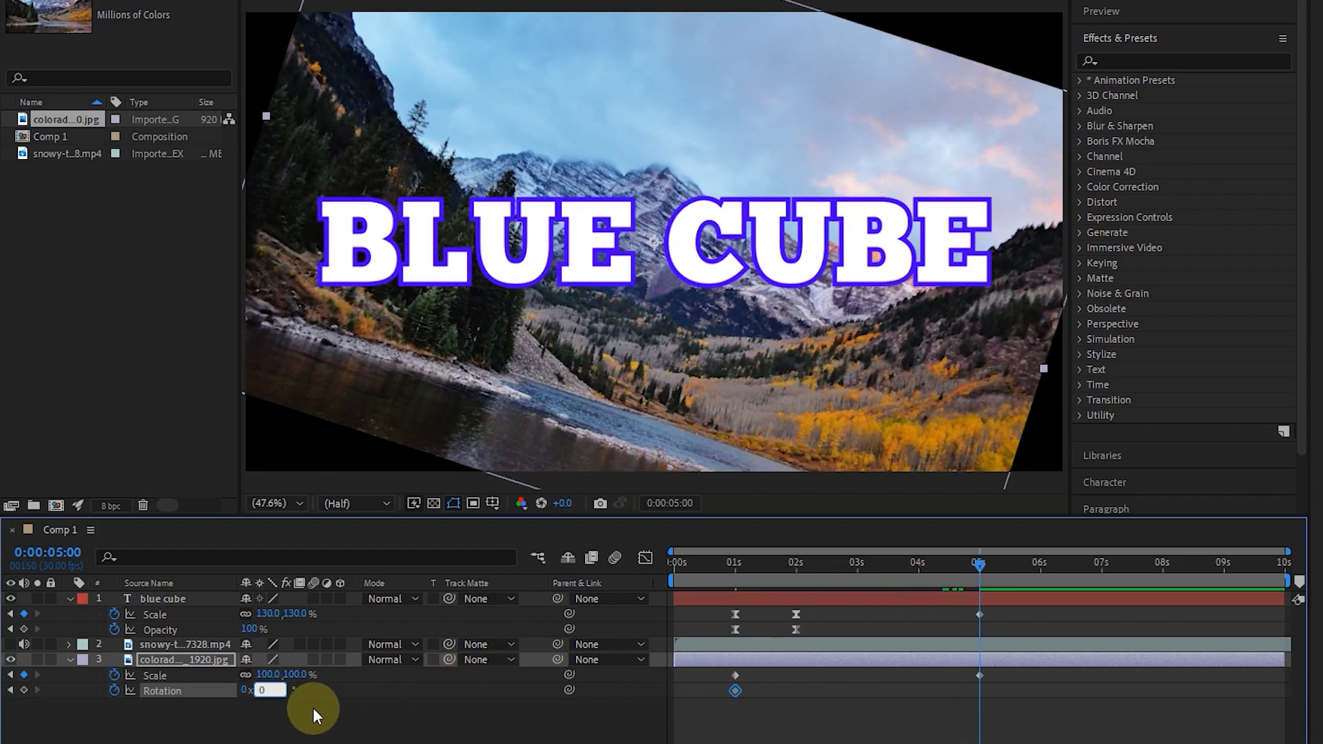
pyautogui.press('Return')
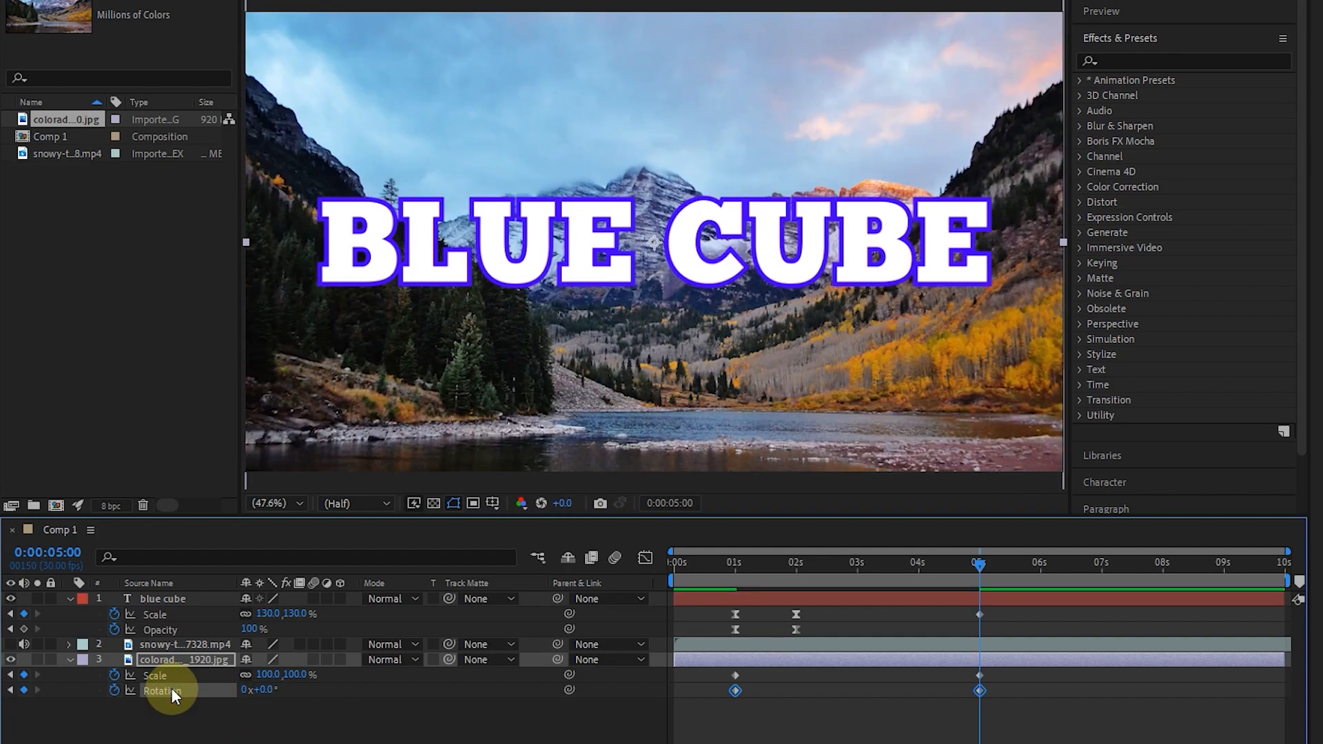
# Step: Preview the composition twice from its start to check the image's combined Scale and Rotation animation
pyautogui.moveTo(878, 557); pyautogui.dragTo(650, 589)
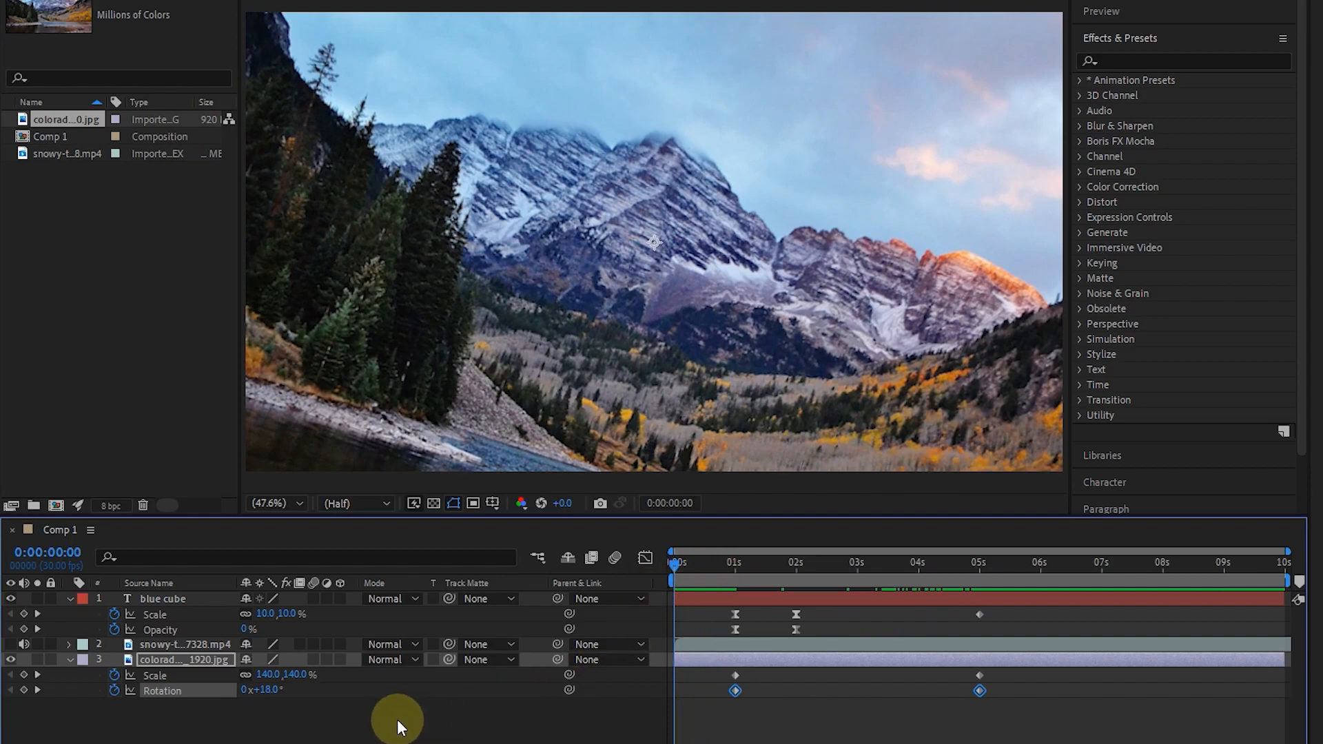
pyautogui.press('space')
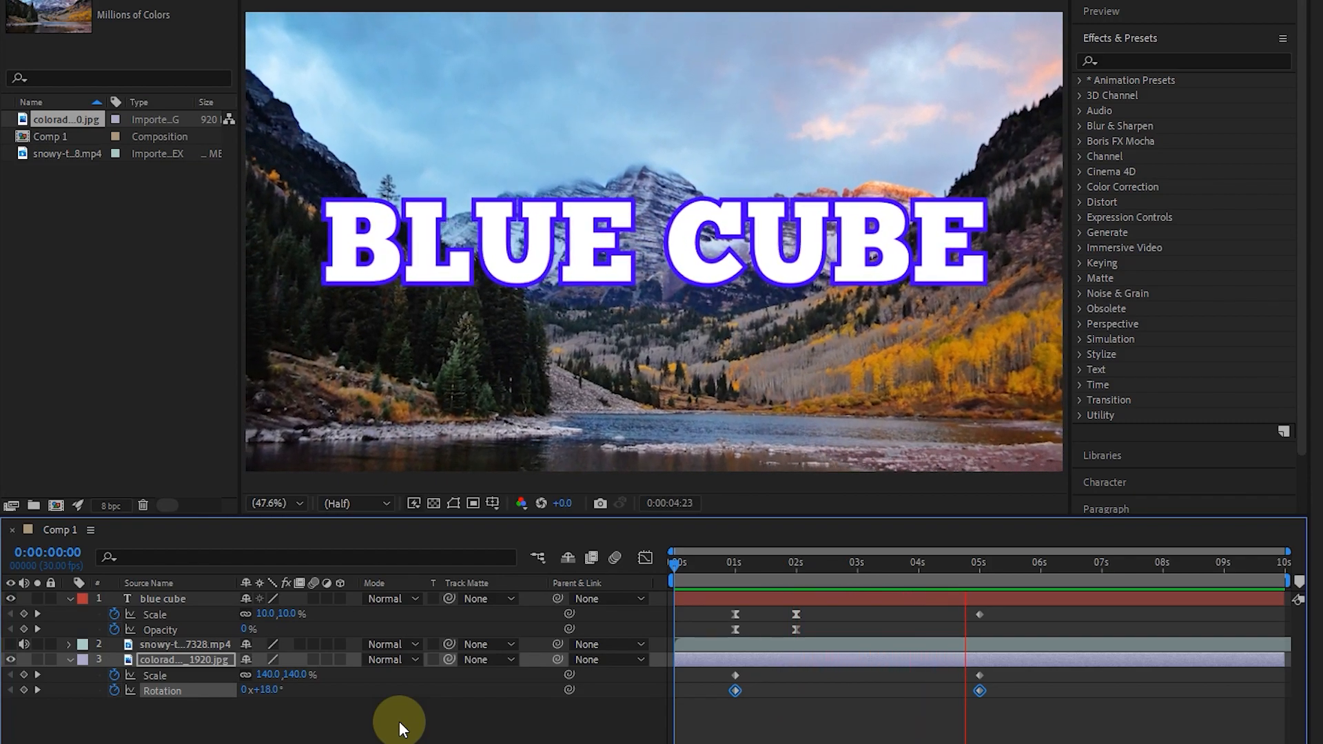
pyautogui.press('space')
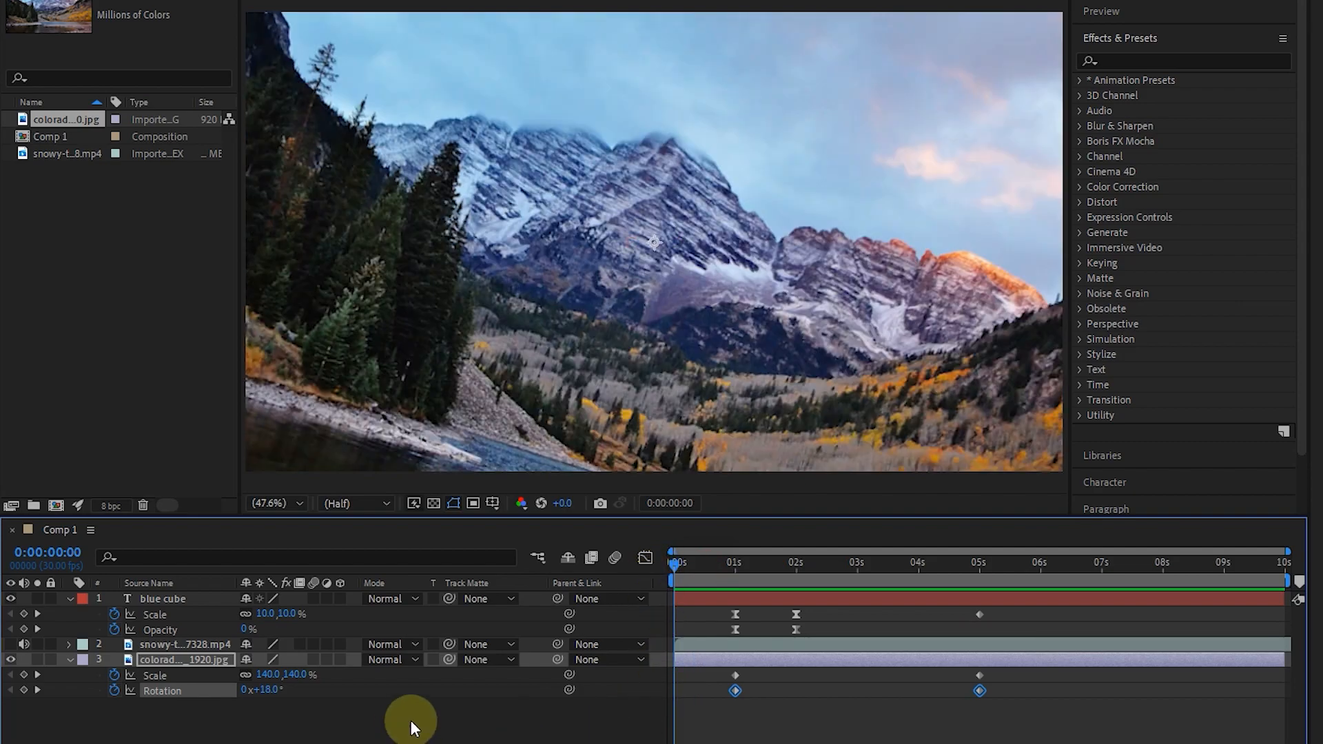
pyautogui.press('space')
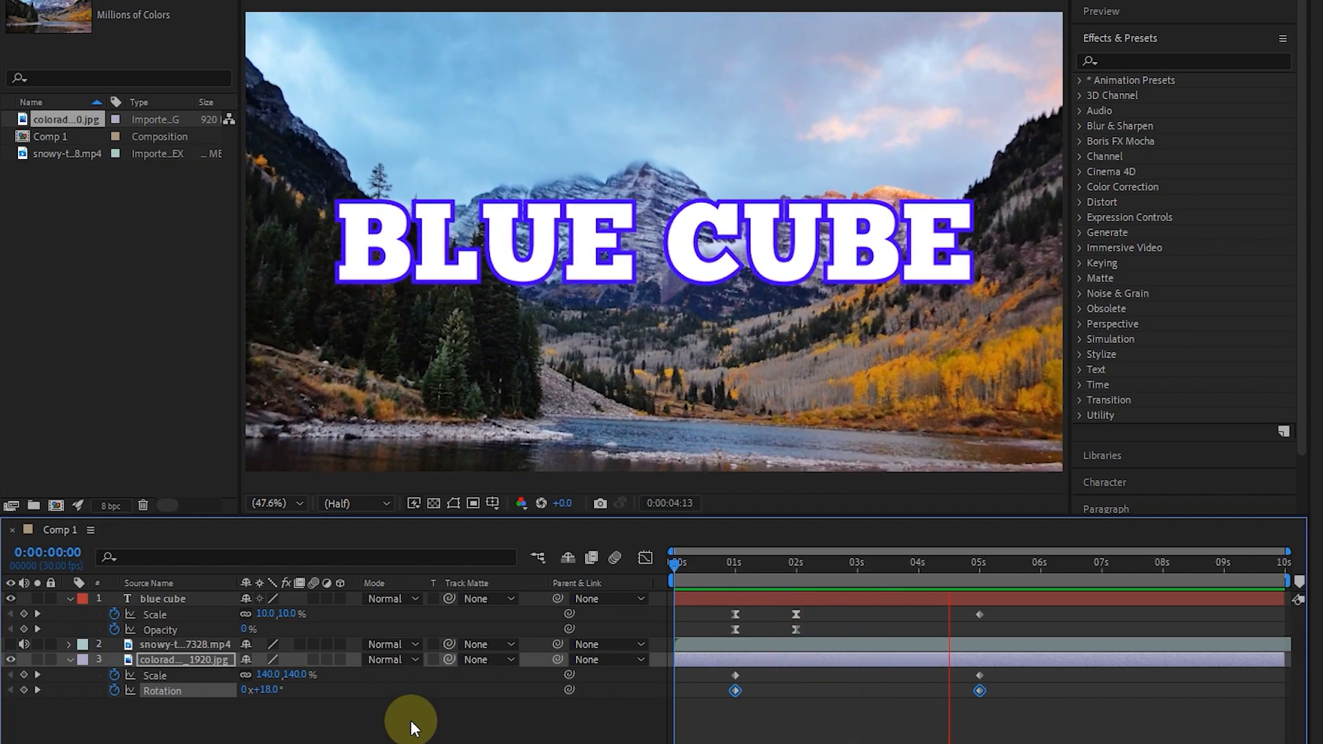
pyautogui.press('space')
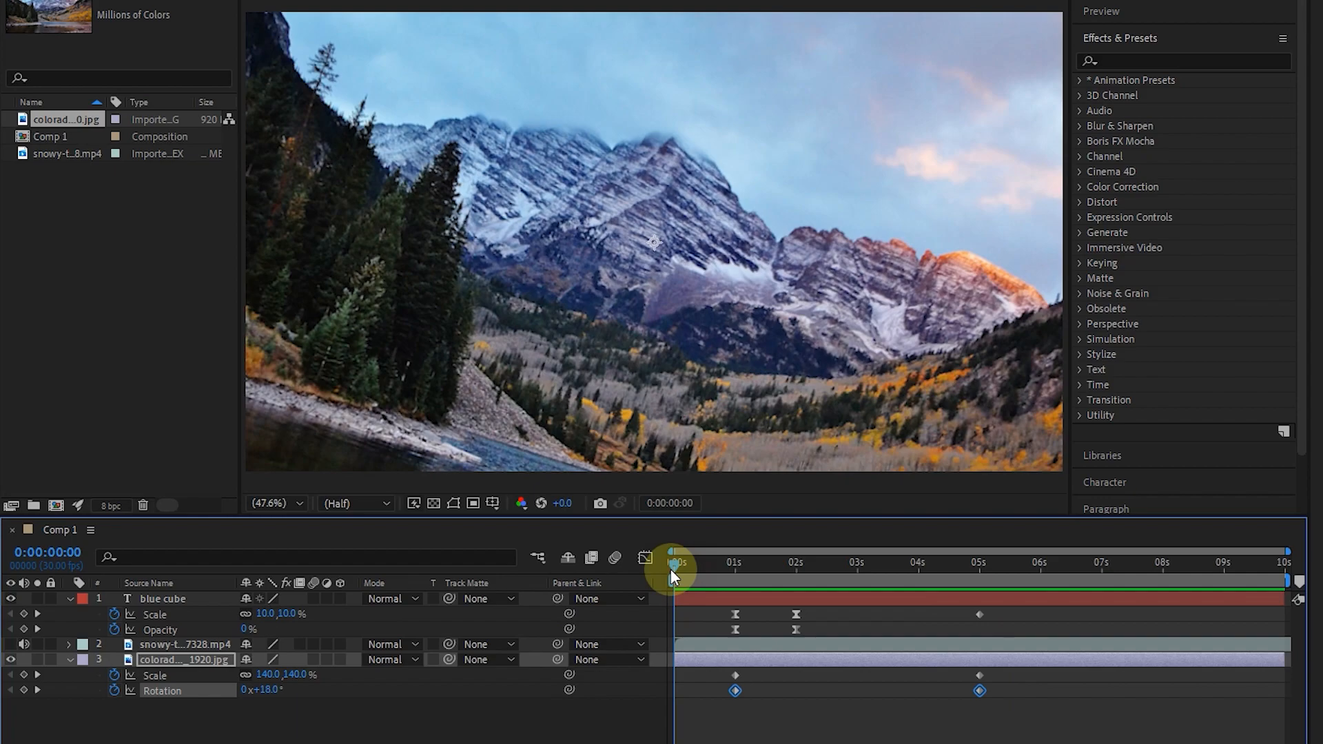